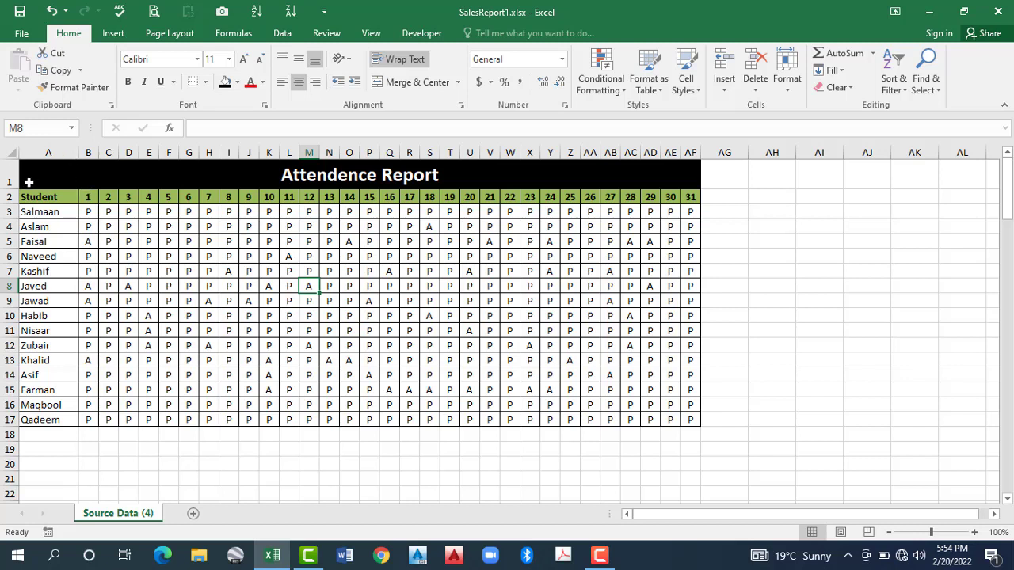
Select the attendance marks in B3:AF17 and start a new conditional formatting rule of type "Format only cells that contain"
{"action": "left_click", "coordinate": [92, 212]}
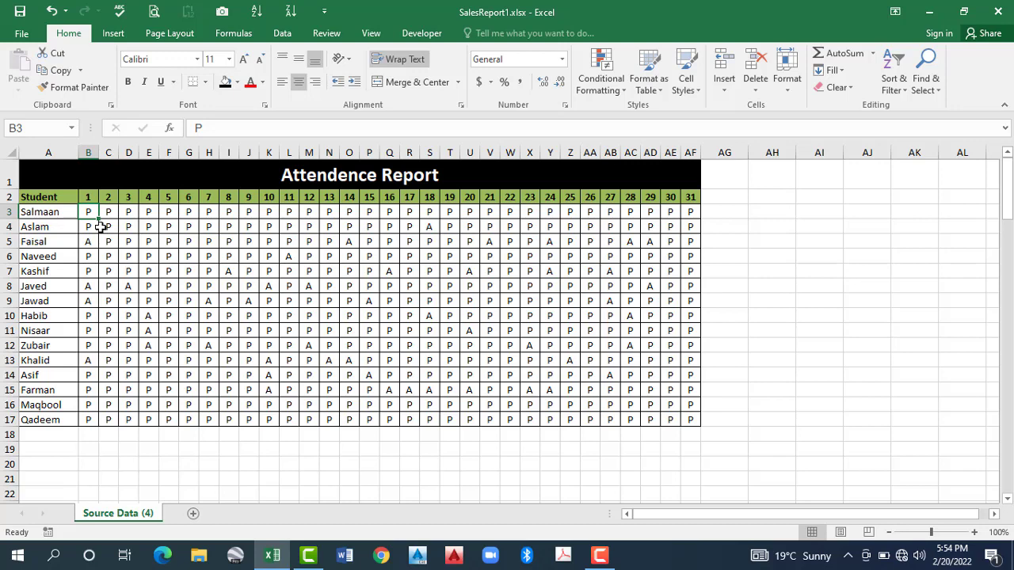
{"action": "key", "text": "ctrl+shift+Right"}
{"action": "key", "text": "ctrl+shift+Down"}
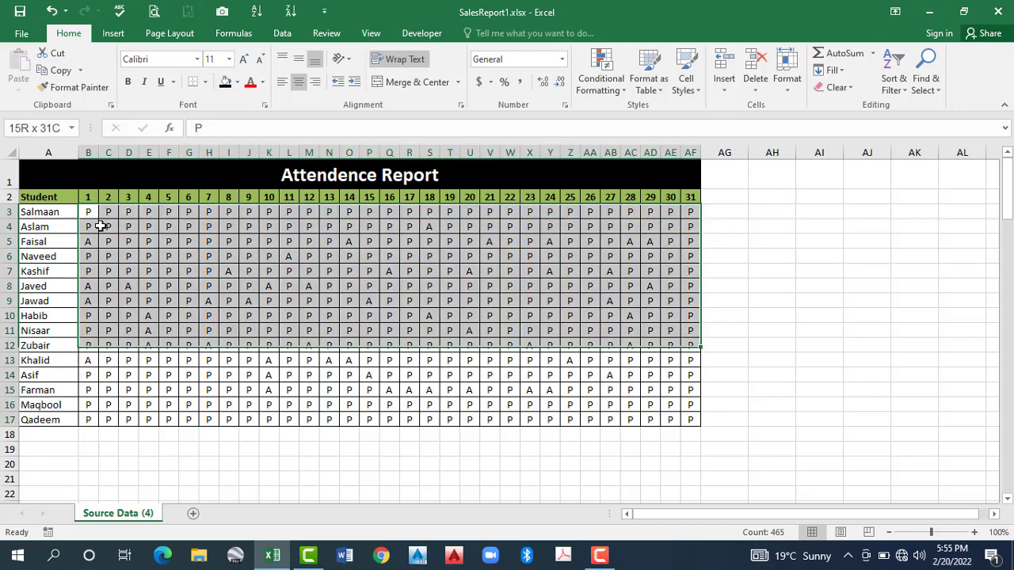
{"action": "left_click", "coordinate": [615, 89]}
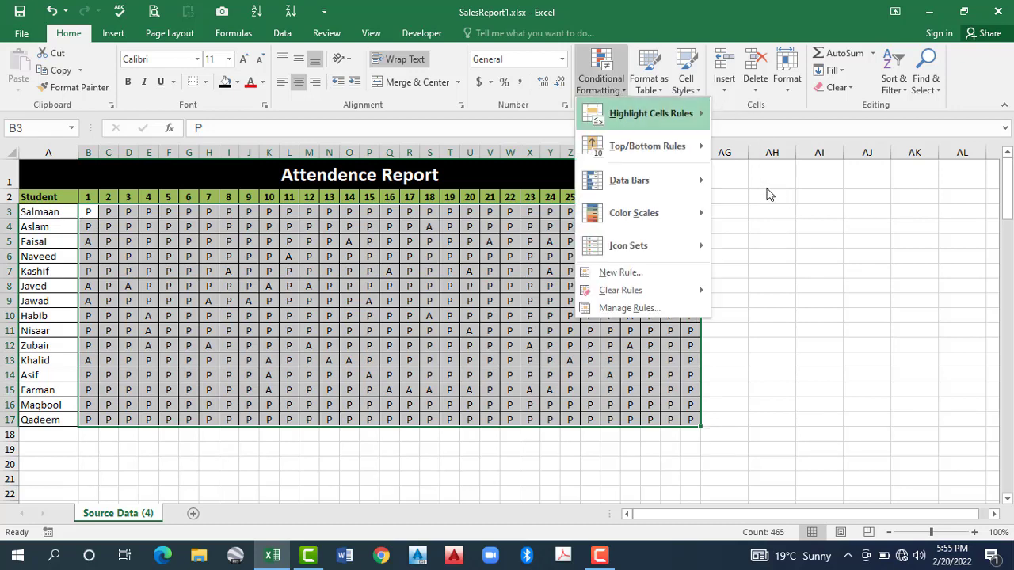
{"action": "mouse_move", "coordinate": [651, 113]}
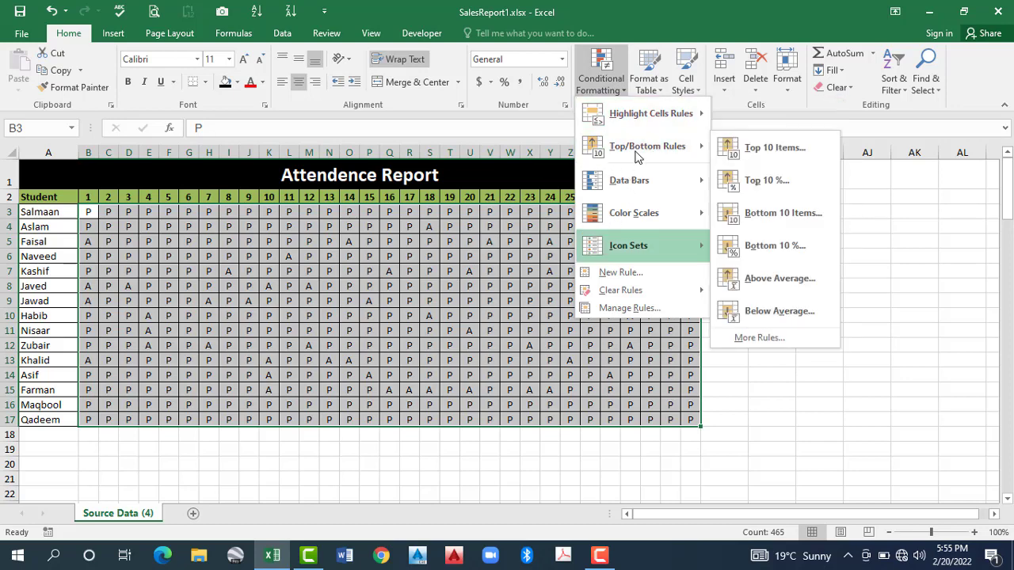
{"action": "mouse_move", "coordinate": [639, 247]}
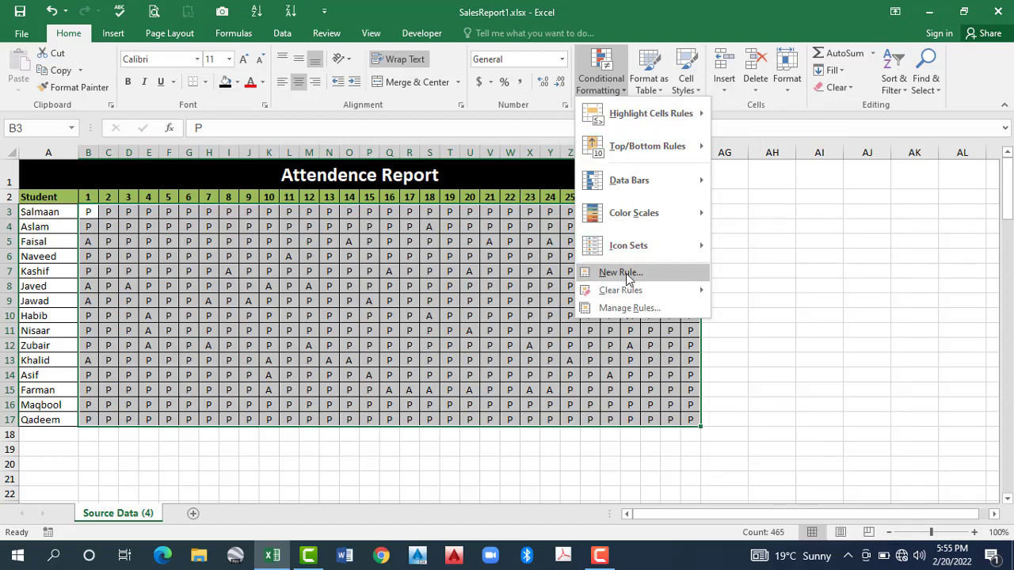
{"action": "left_click", "coordinate": [619, 272]}
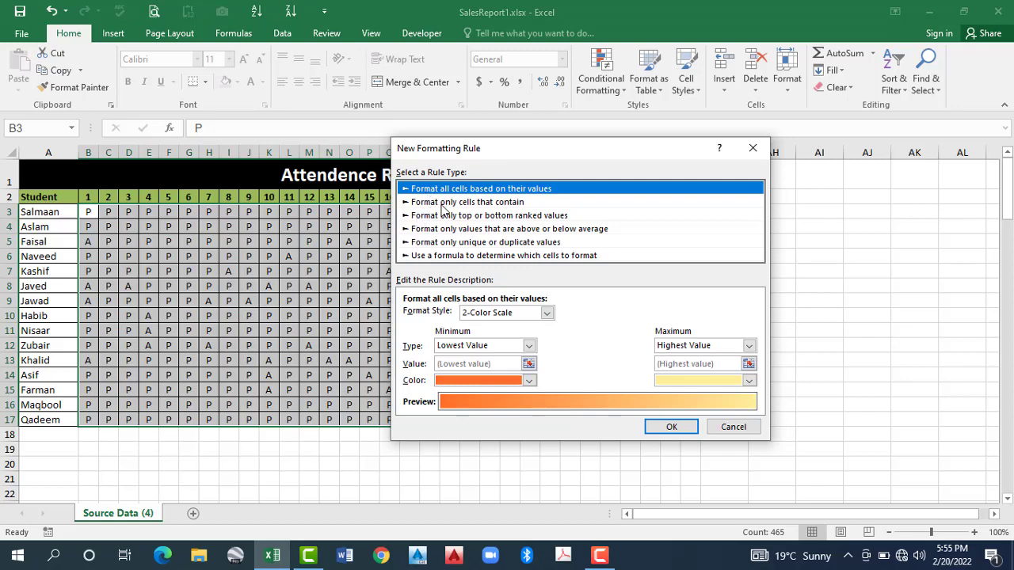
{"action": "left_click", "coordinate": [488, 201]}
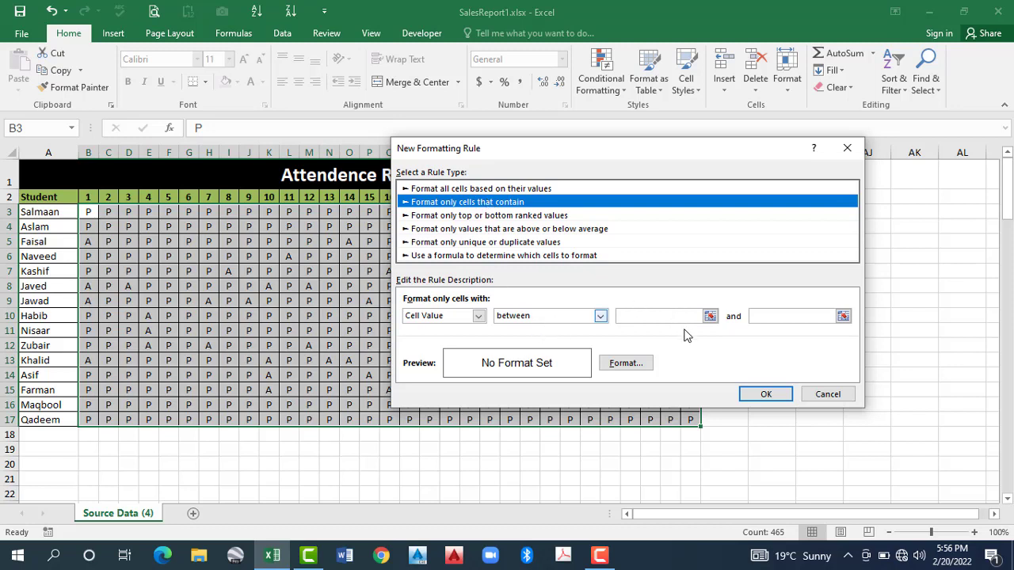
{"action": "left_click", "coordinate": [465, 190]}
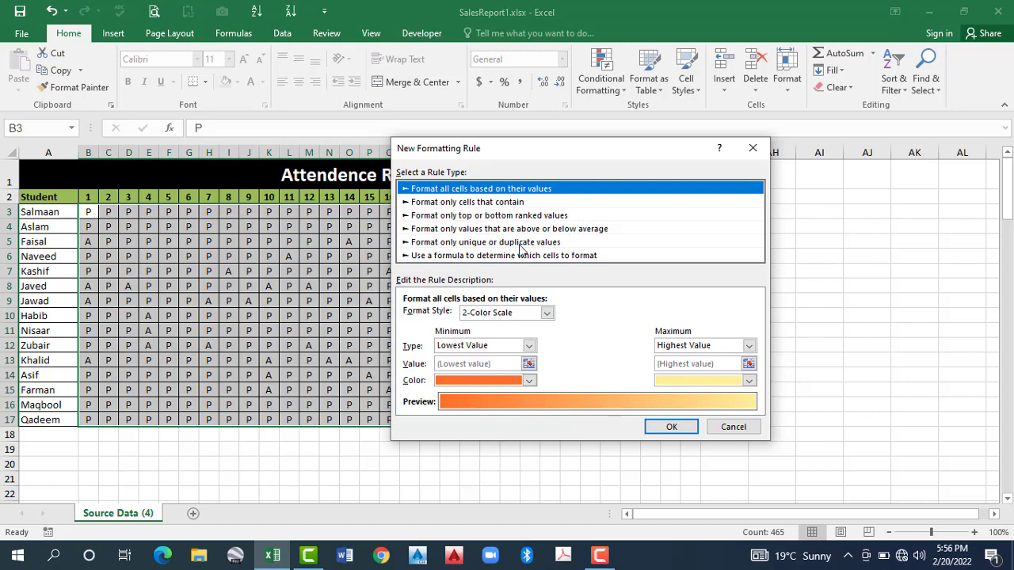
{"action": "left_click", "coordinate": [450, 210]}
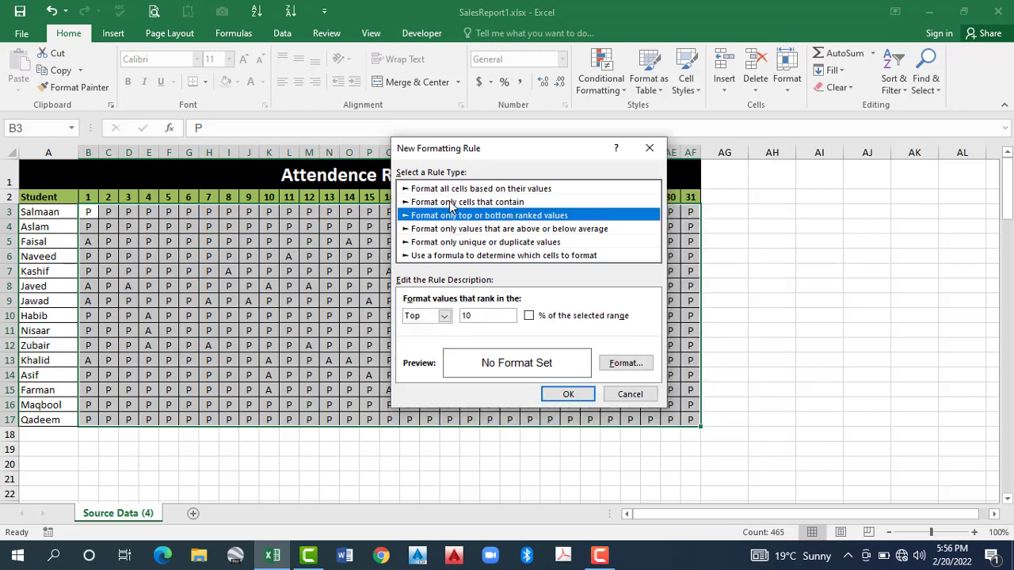
{"action": "left_click", "coordinate": [449, 203]}
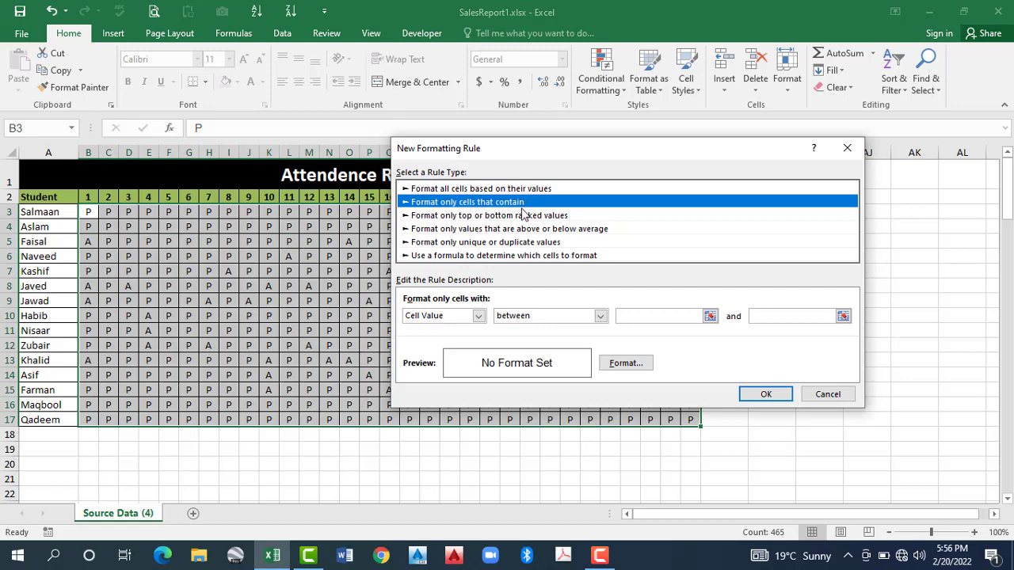
{"action": "left_click", "coordinate": [502, 193]}
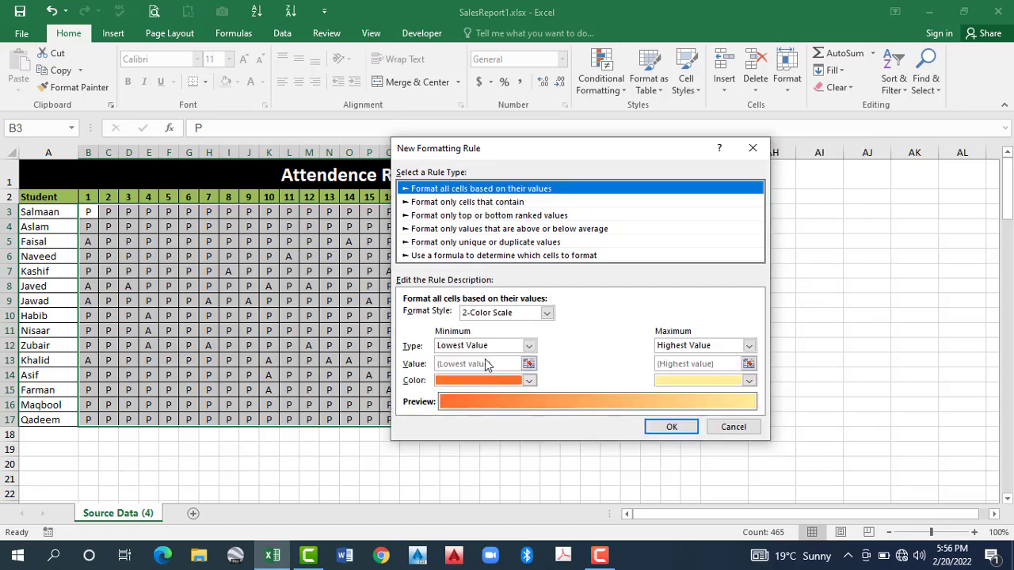
{"action": "key", "text": "Down"}
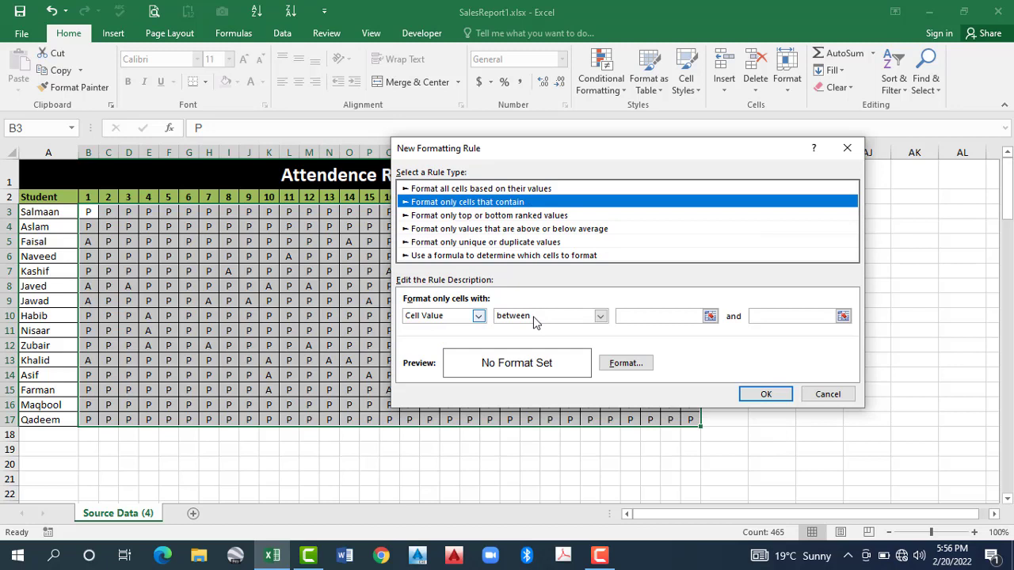
Set the rule's condition to cell value equal to P
{"action": "left_click", "coordinate": [535, 321]}
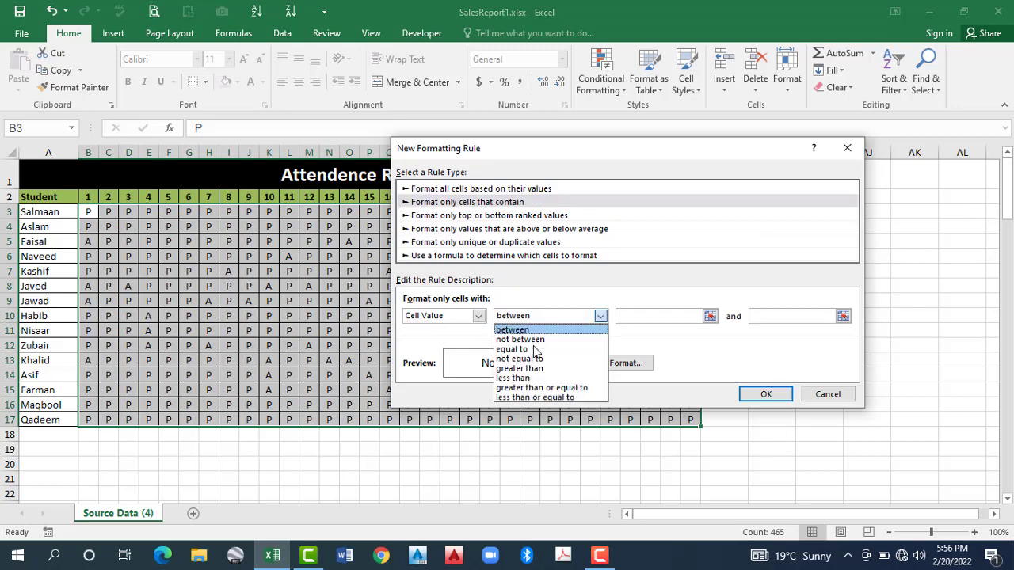
{"action": "left_click", "coordinate": [455, 316]}
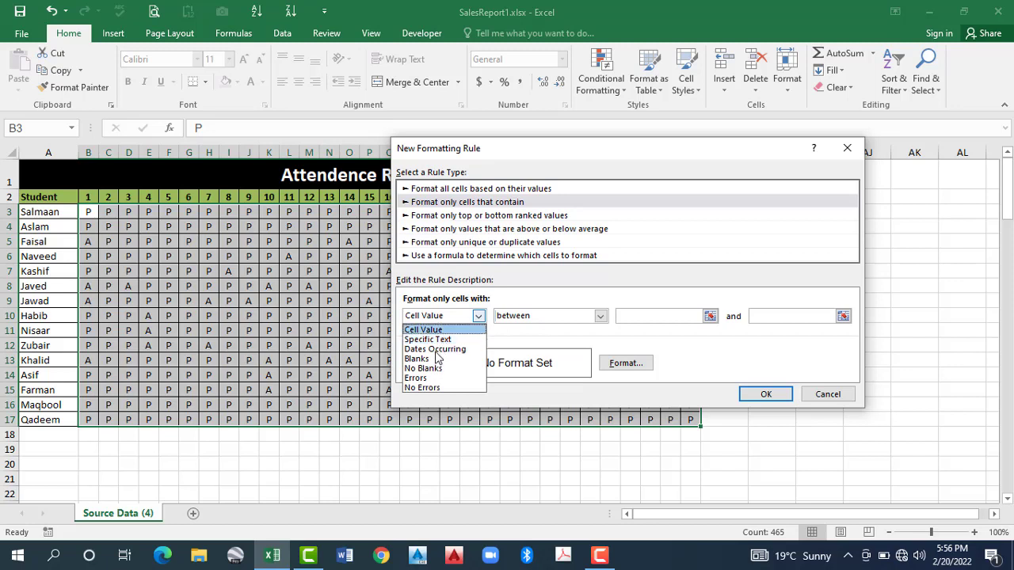
{"action": "left_click", "coordinate": [519, 320]}
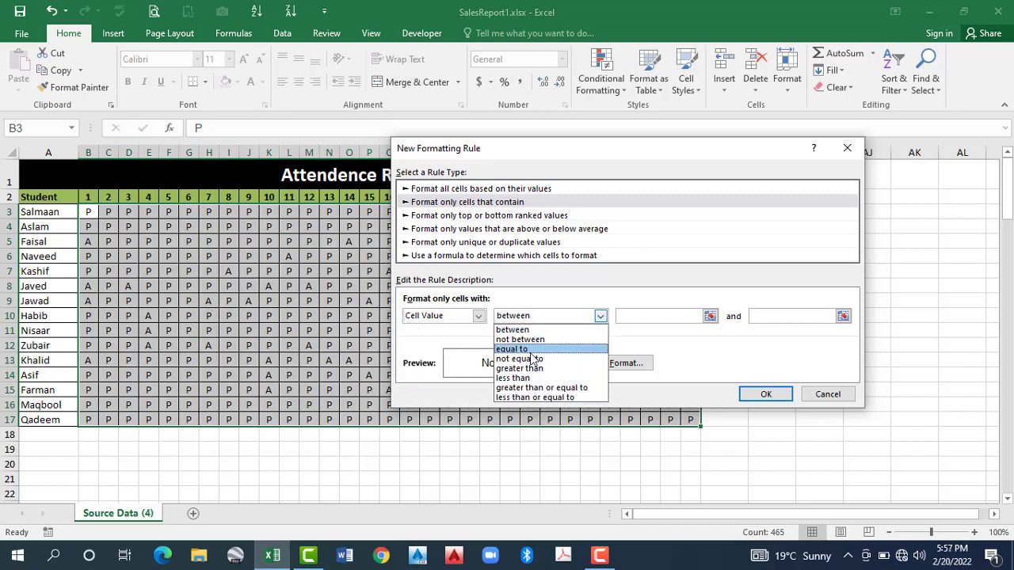
{"action": "left_click", "coordinate": [654, 316]}
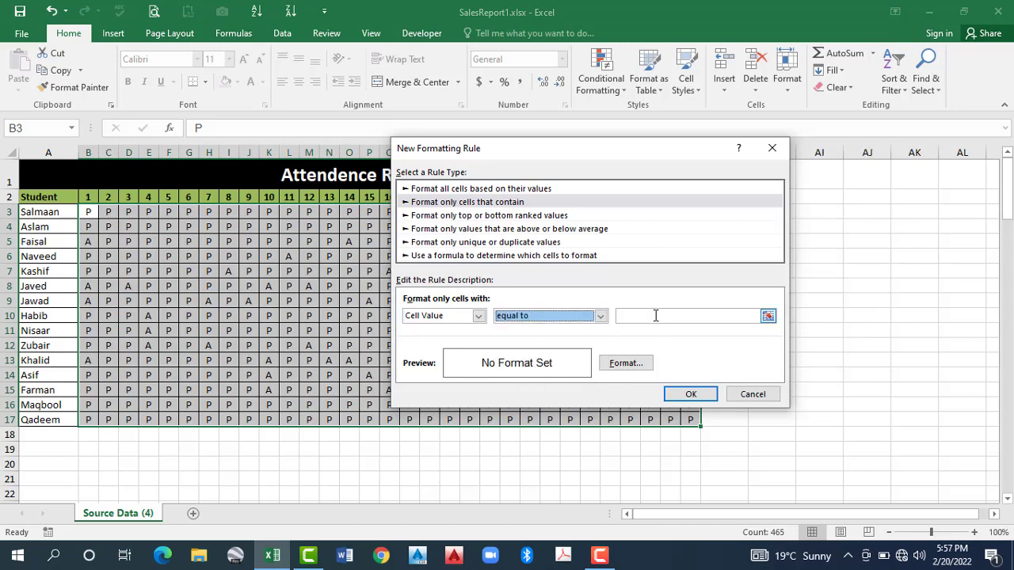
{"action": "left_click", "coordinate": [645, 313]}
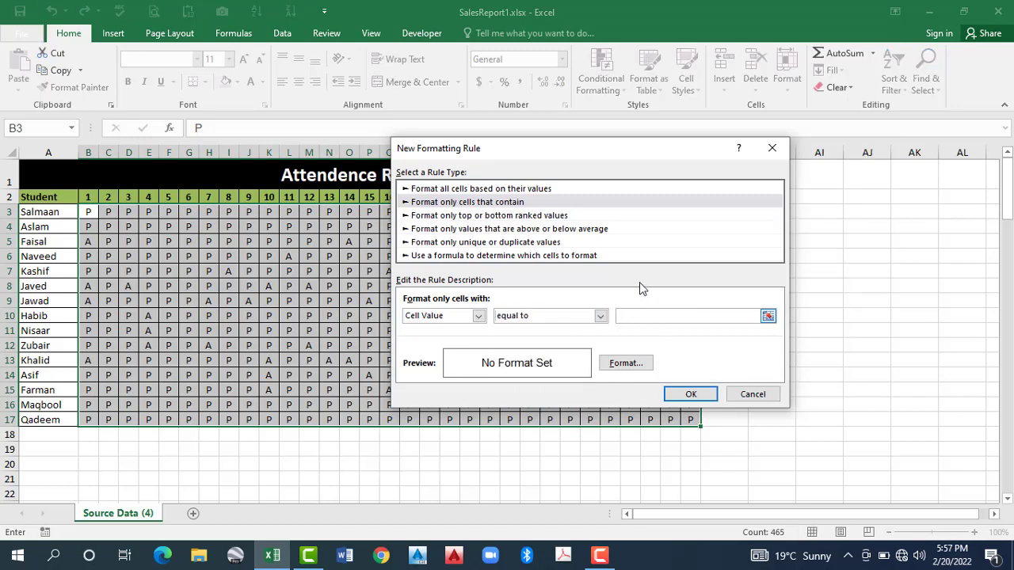
{"action": "type", "text": "P"}
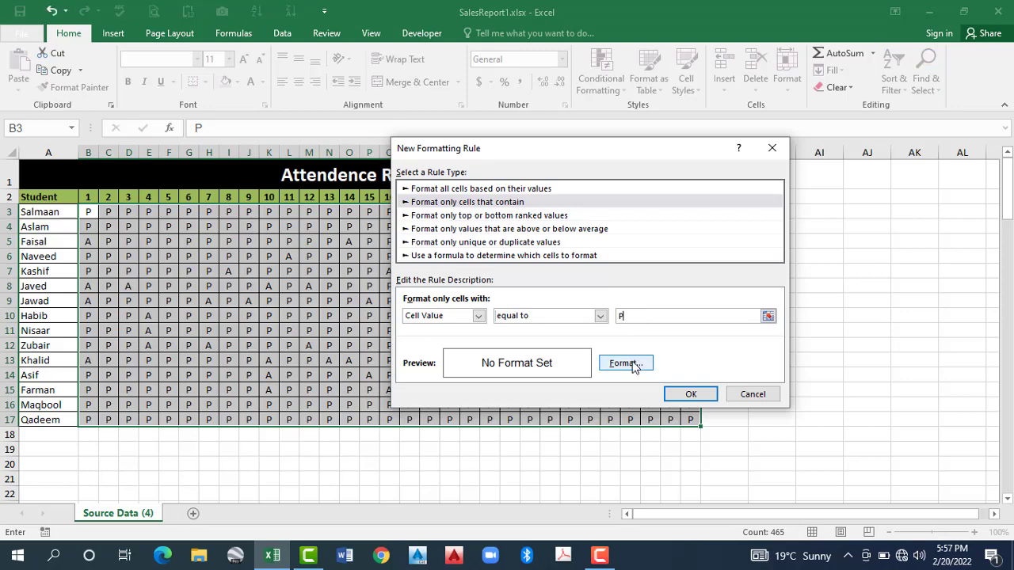
Give the rule for P a green background fill and apply it to the selected attendance marks
{"action": "left_click", "coordinate": [624, 363]}
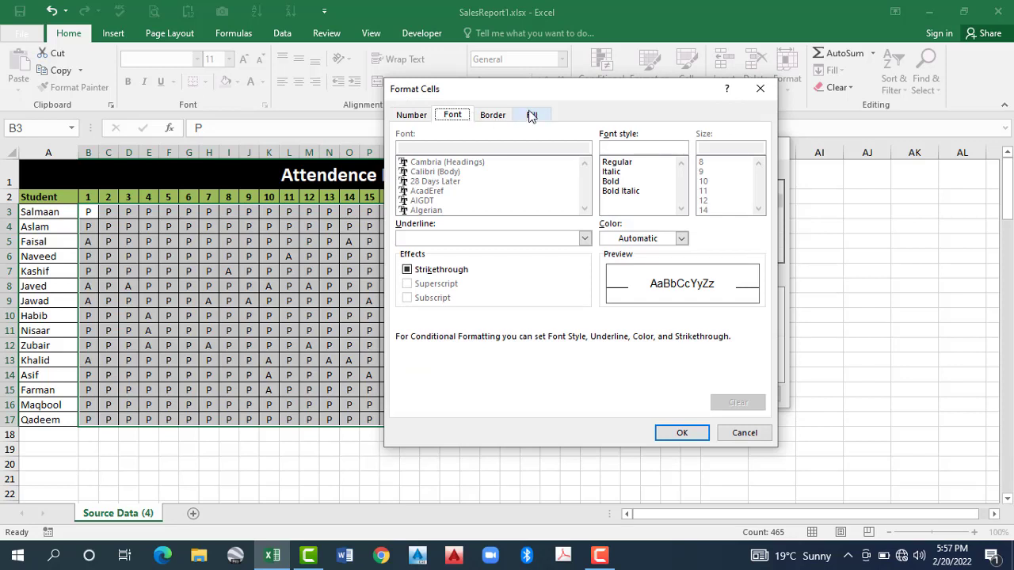
{"action": "left_click", "coordinate": [530, 115]}
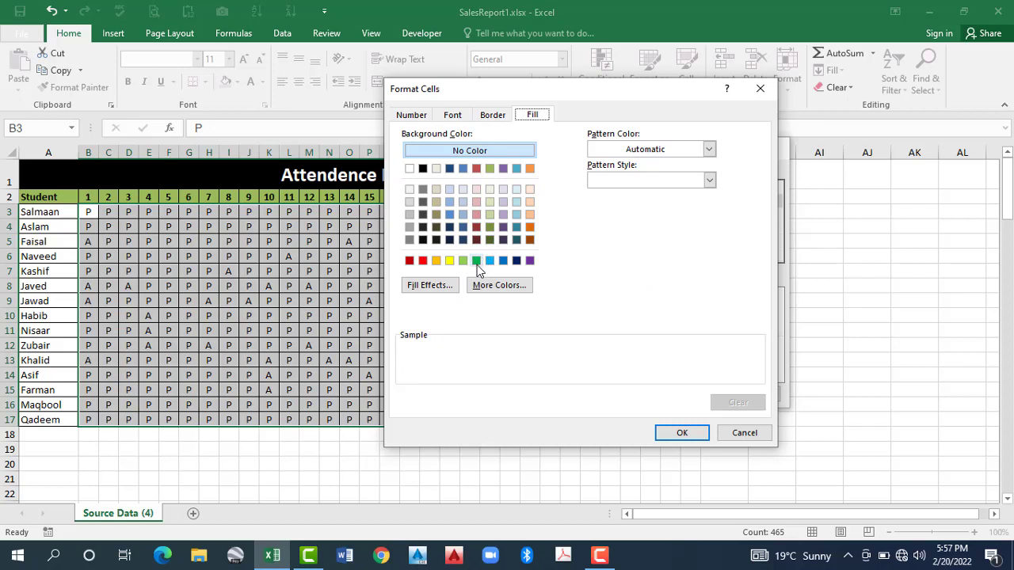
{"action": "left_click", "coordinate": [476, 261]}
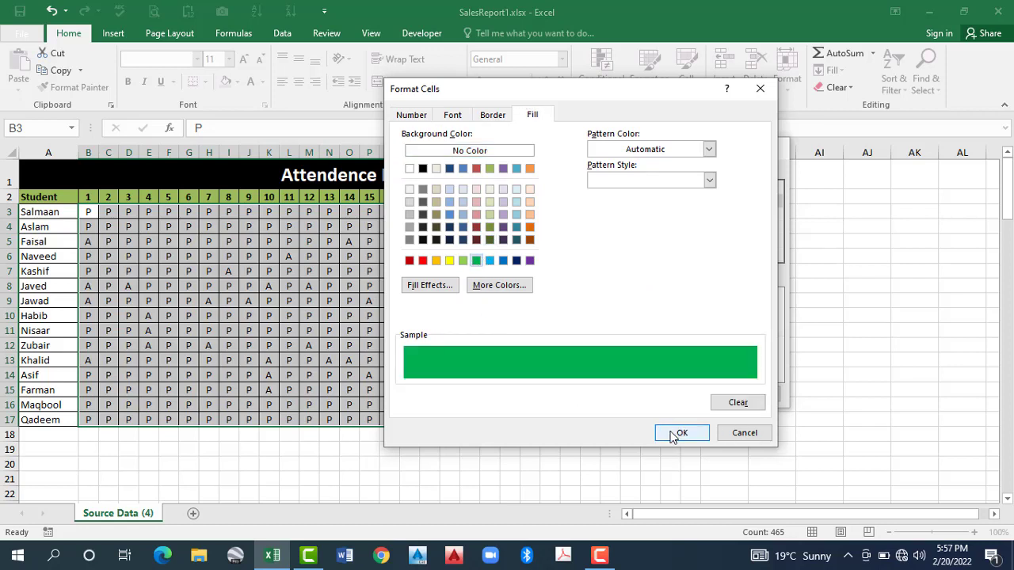
{"action": "left_click", "coordinate": [677, 434]}
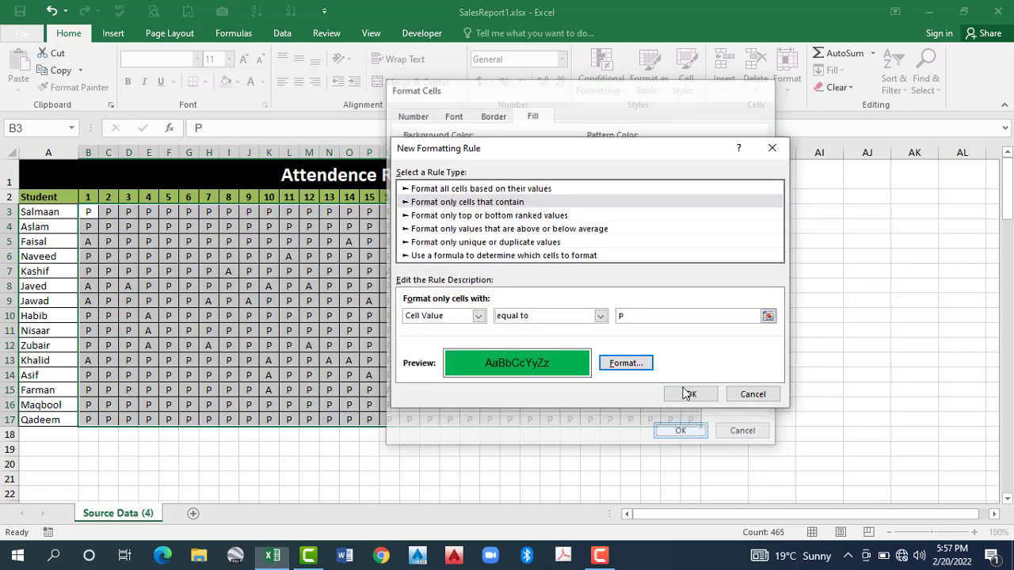
{"action": "left_click", "coordinate": [688, 394]}
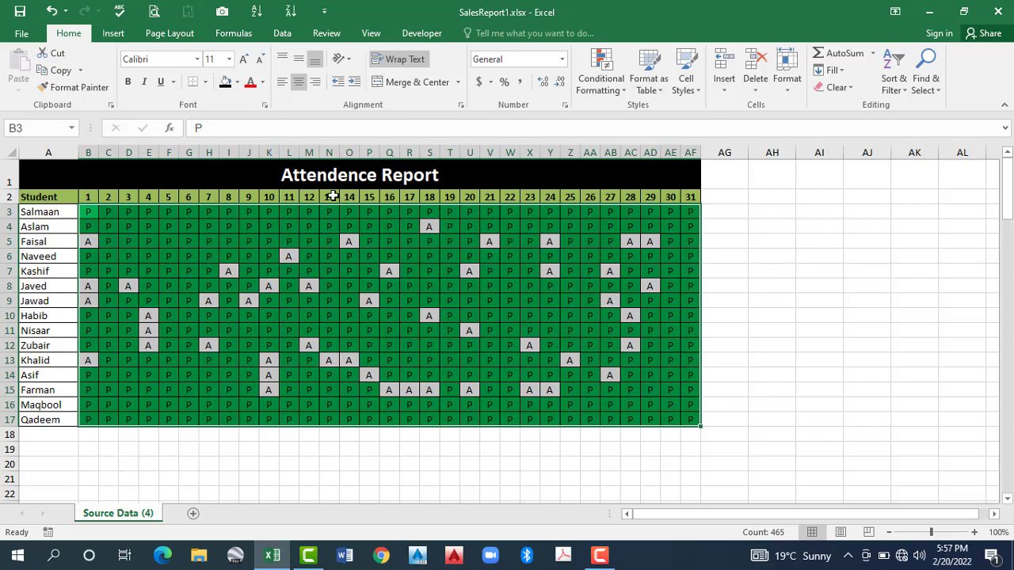
Add a second conditional formatting rule to the same range that fills cells with a value equal to A in red
{"action": "left_click", "coordinate": [601, 82]}
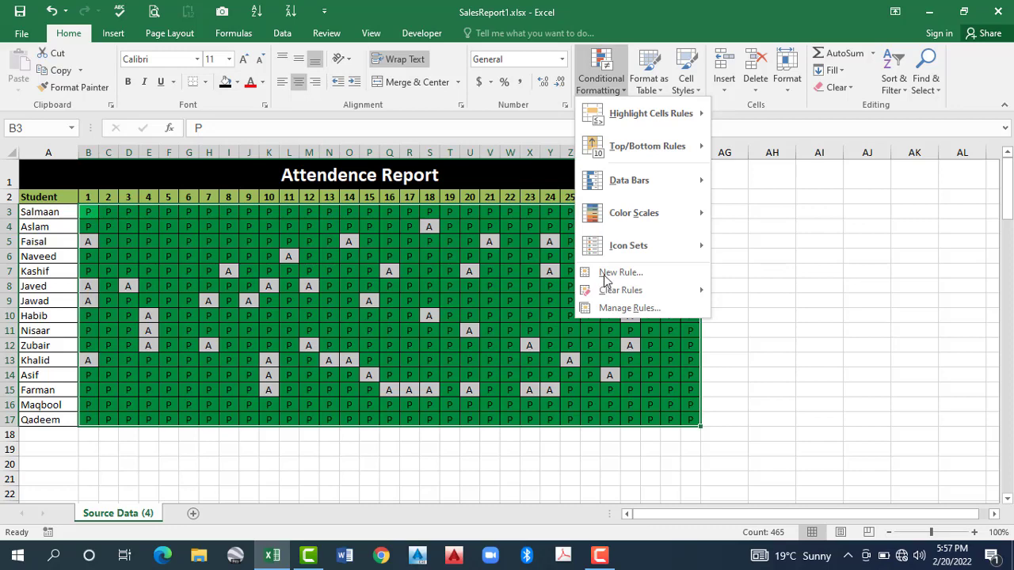
{"action": "left_click", "coordinate": [609, 273]}
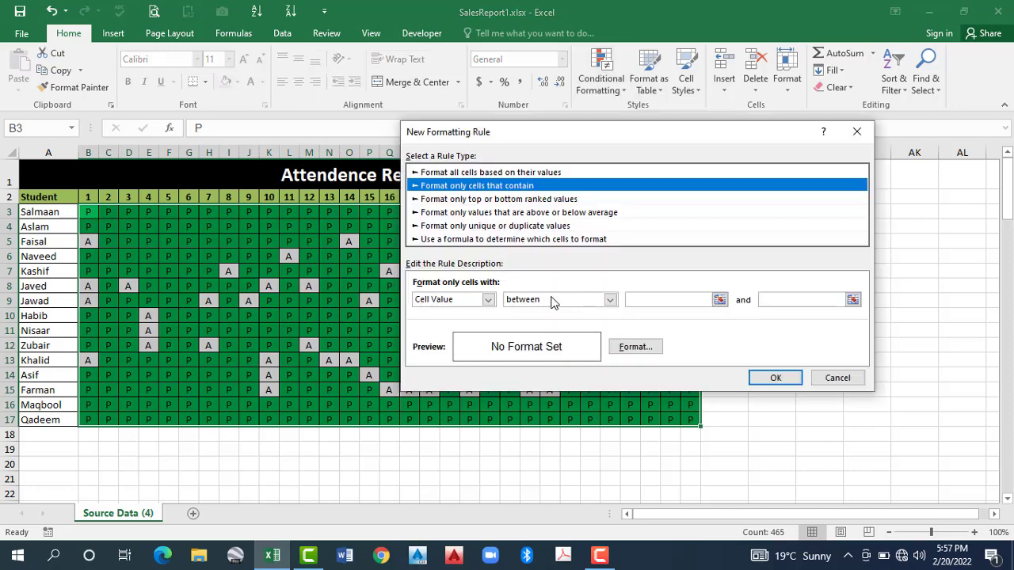
{"action": "left_click", "coordinate": [610, 299]}
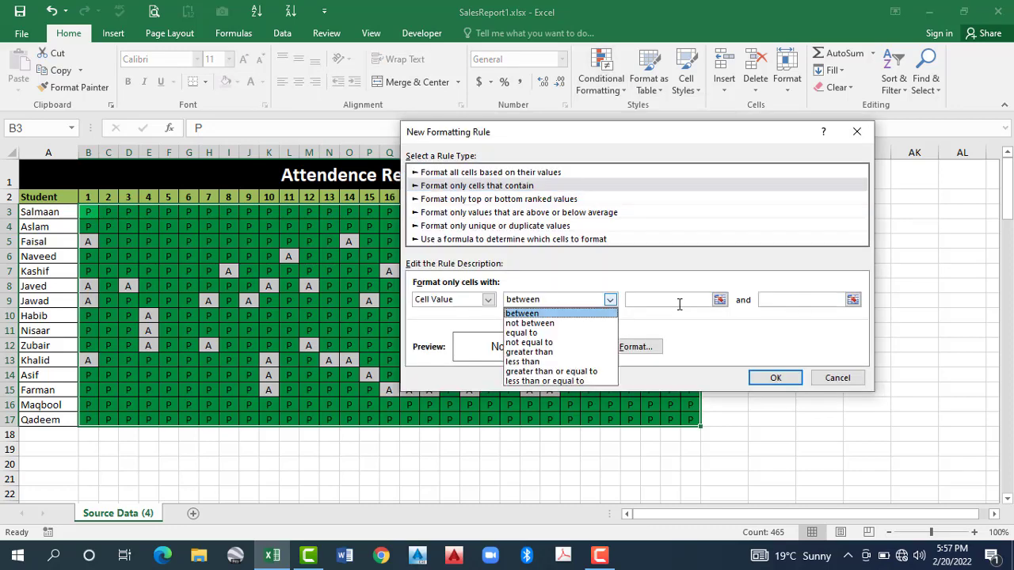
{"action": "key", "text": "Down"}
{"action": "key", "text": "Down"}
{"action": "key", "text": "Return"}
{"action": "key", "text": "Tab"}
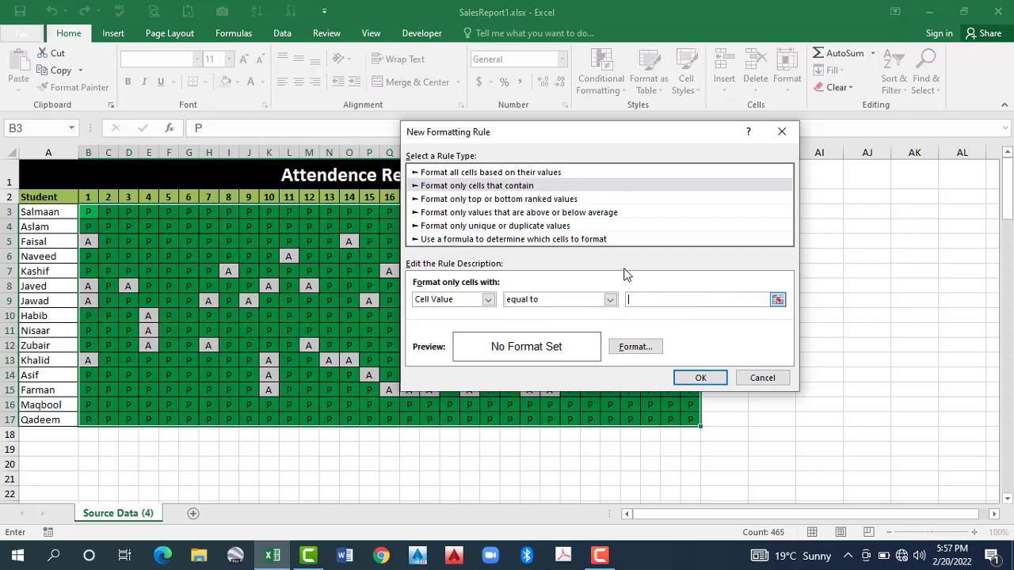
{"action": "type", "text": "A"}
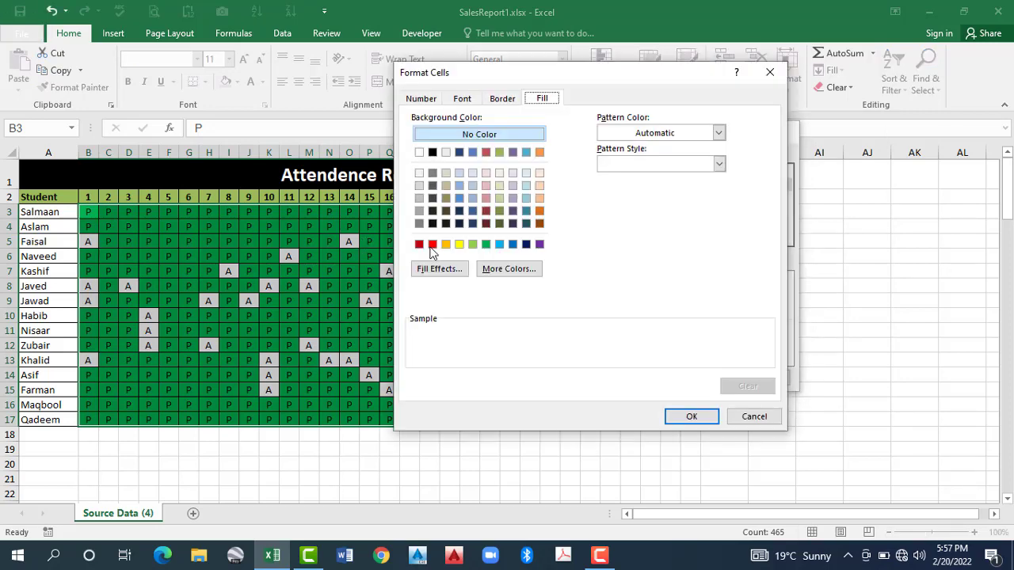
{"action": "left_click", "coordinate": [692, 417]}
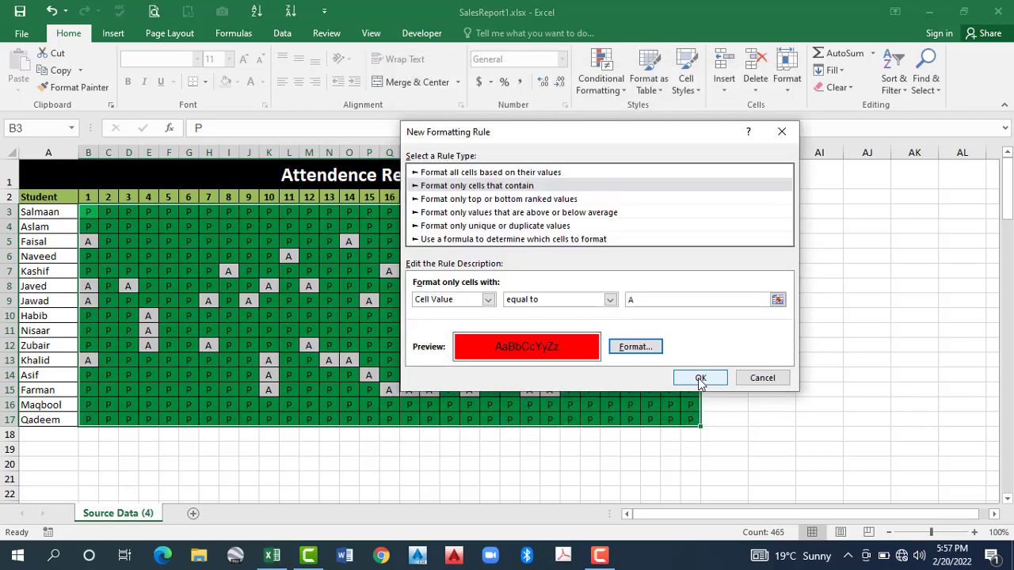
{"action": "left_click", "coordinate": [700, 377]}
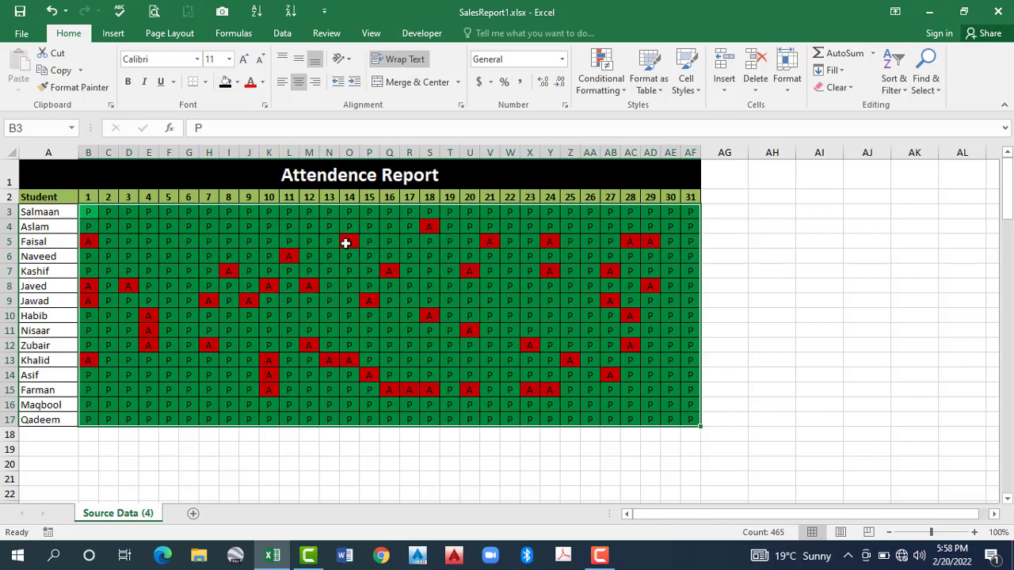
Change the attendance mark in cell G5 to A
{"action": "left_click", "coordinate": [194, 244]}
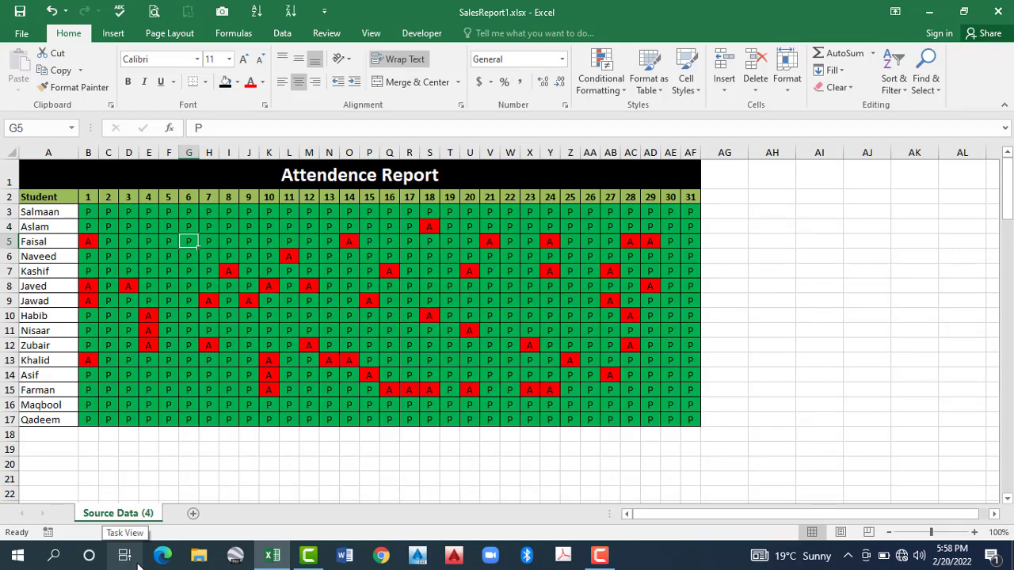
{"action": "type", "text": "A"}
{"action": "key", "text": "Return"}
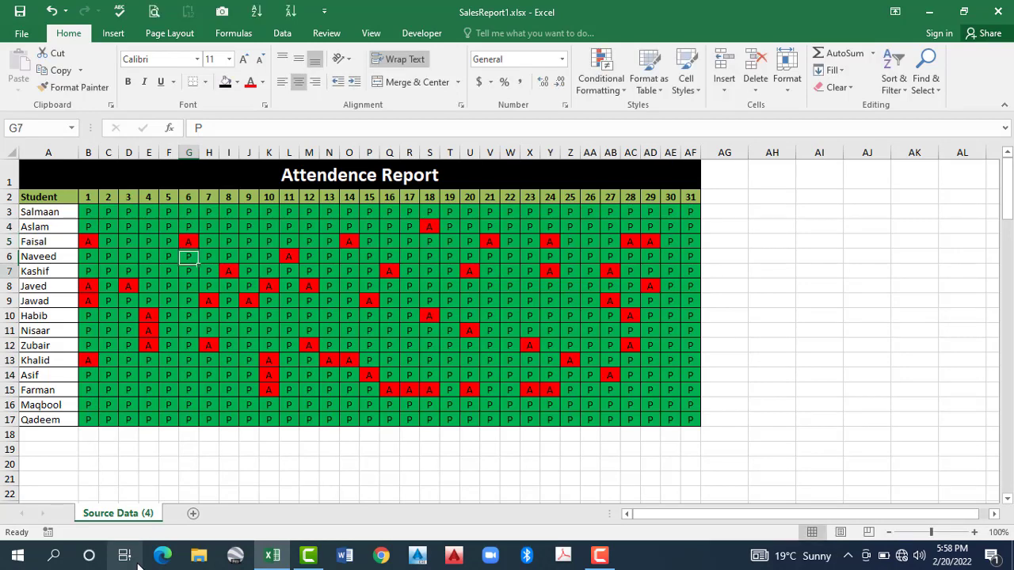
Change the attendance mark in cell E10 to P
{"action": "key", "text": "Down"}
{"action": "key", "text": "Down"}
{"action": "key", "text": "Down"}
{"action": "key", "text": "Left"}
{"action": "key", "text": "Left"}
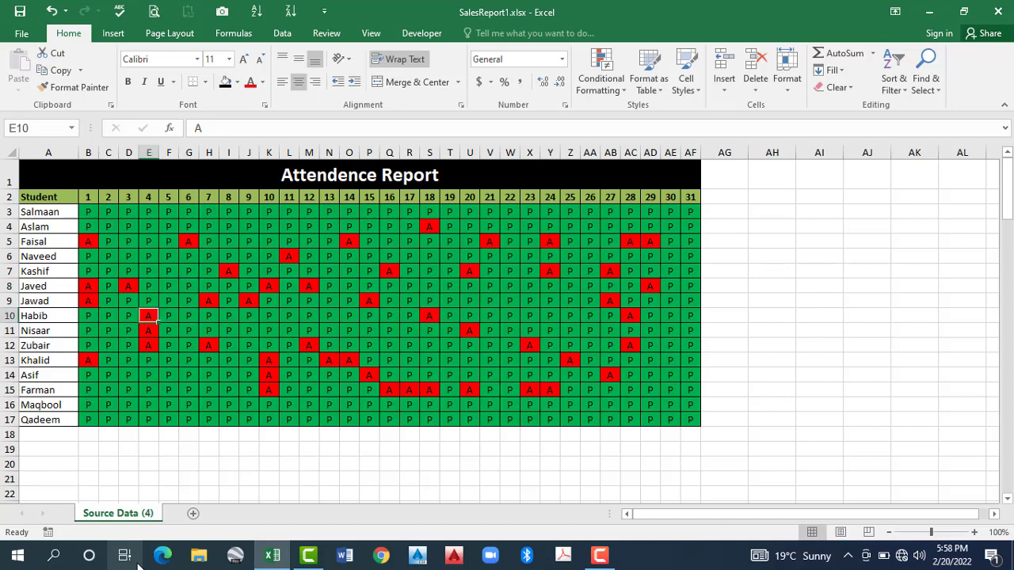
{"action": "type", "text": "P"}
{"action": "key", "text": "Return"}
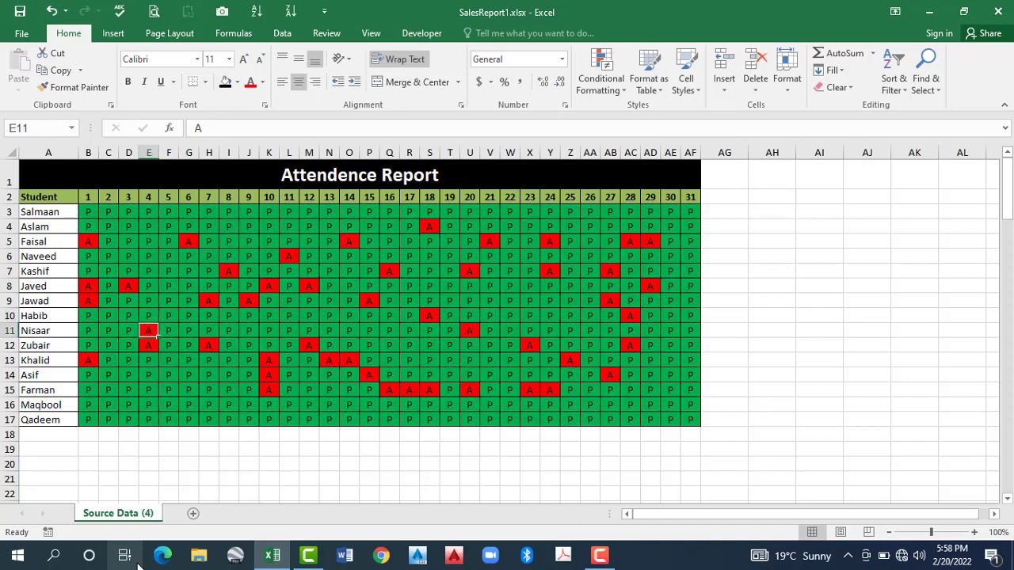
{"action": "key", "text": "Right"}
{"action": "key", "text": "Right"}
{"action": "key", "text": "Right"}
{"action": "key", "text": "Right"}
{"action": "key", "text": "Right"}
{"action": "key", "text": "Up"}
{"action": "key", "text": "Right"}
{"action": "key", "text": "Right"}
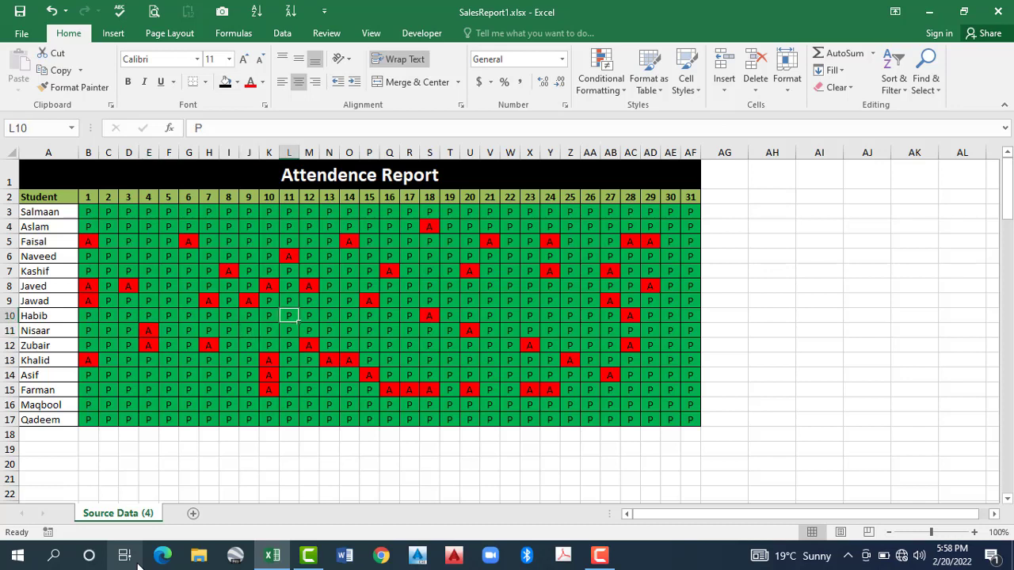
Change the attendance marks in cells L3 and O3 to A
{"action": "key", "text": "Up"}
{"action": "key", "text": "Up"}
{"action": "key", "text": "Up"}
{"action": "key", "text": "Up"}
{"action": "key", "text": "Up"}
{"action": "key", "text": "Up"}
{"action": "key", "text": "Up"}
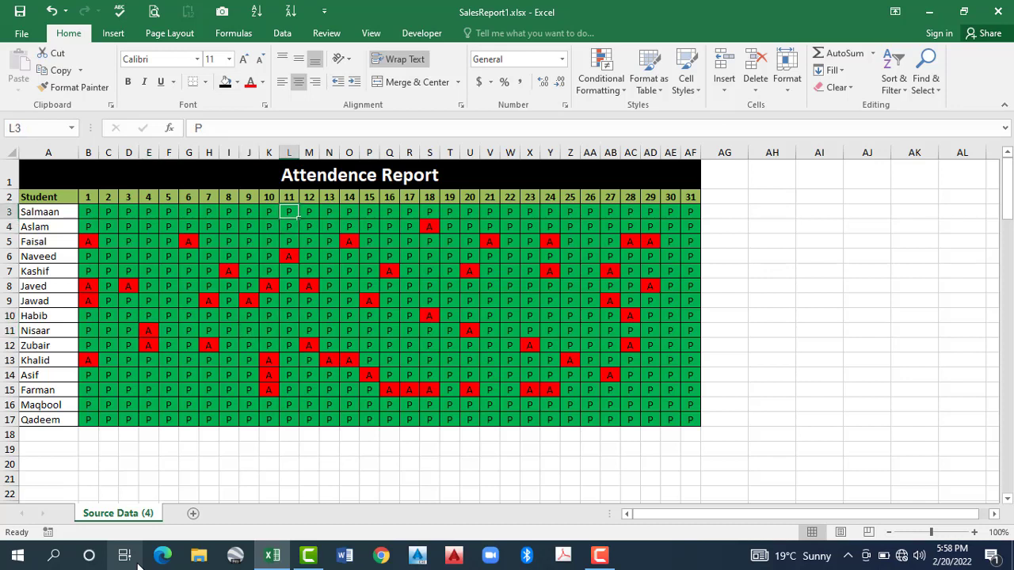
{"action": "type", "text": "A"}
{"action": "key", "text": "Right"}
{"action": "key", "text": "Right"}
{"action": "key", "text": "Right"}
{"action": "type", "text": "A"}
{"action": "key", "text": "Right"}
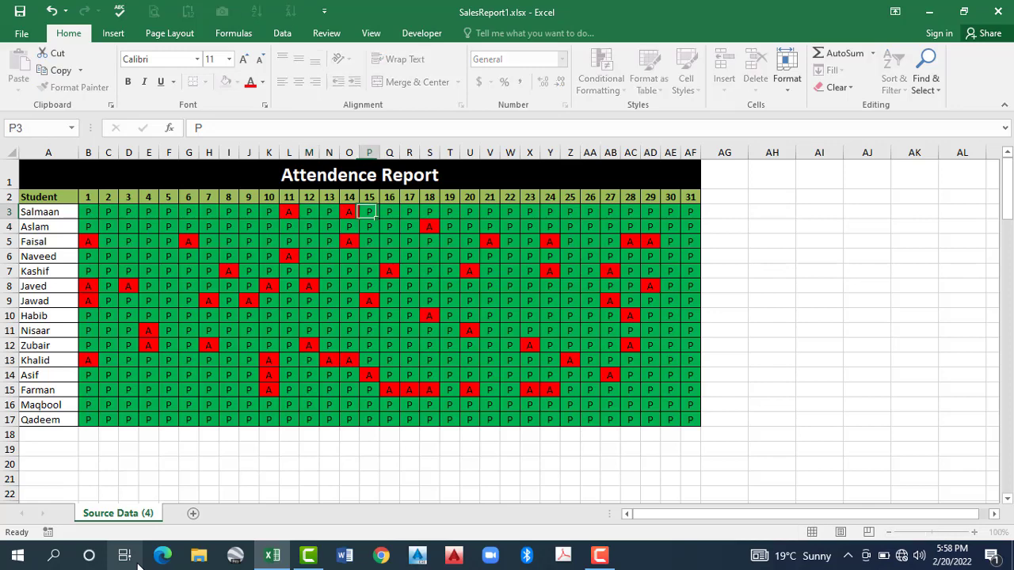
Change the attendance mark in cell R17 to A
{"action": "key", "text": "Right"}
{"action": "key", "text": "Right"}
{"action": "key", "text": "Right"}
{"action": "key", "text": "Right"}
{"action": "key", "text": "Down"}
{"action": "key", "text": "Down"}
{"action": "key", "text": "Down"}
{"action": "key", "text": "Down"}
{"action": "key", "text": "Down"}
{"action": "key", "text": "Down"}
{"action": "key", "text": "Down"}
{"action": "key", "text": "Down"}
{"action": "key", "text": "Down"}
{"action": "key", "text": "Down"}
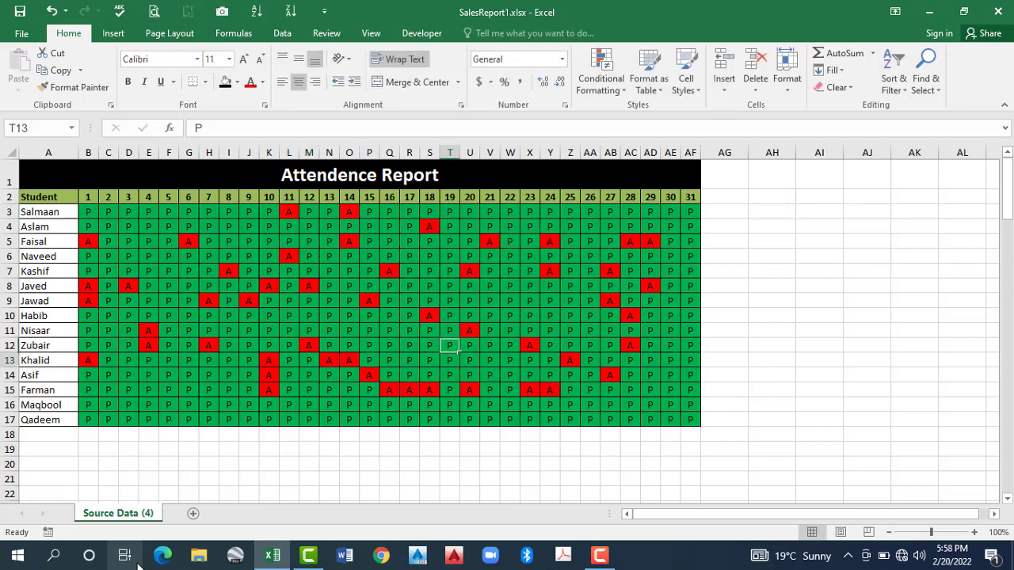
{"action": "key", "text": "Down"}
{"action": "key", "text": "Down"}
{"action": "key", "text": "Down"}
{"action": "key", "text": "Down"}
{"action": "key", "text": "Left"}
{"action": "key", "text": "Left"}
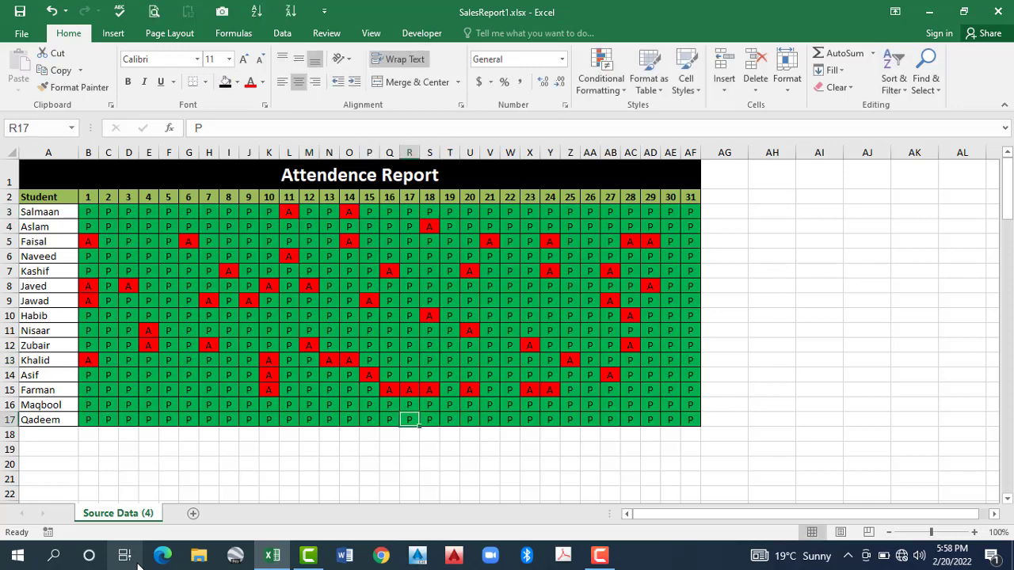
{"action": "type", "text": "A"}
{"action": "key", "text": "Return"}
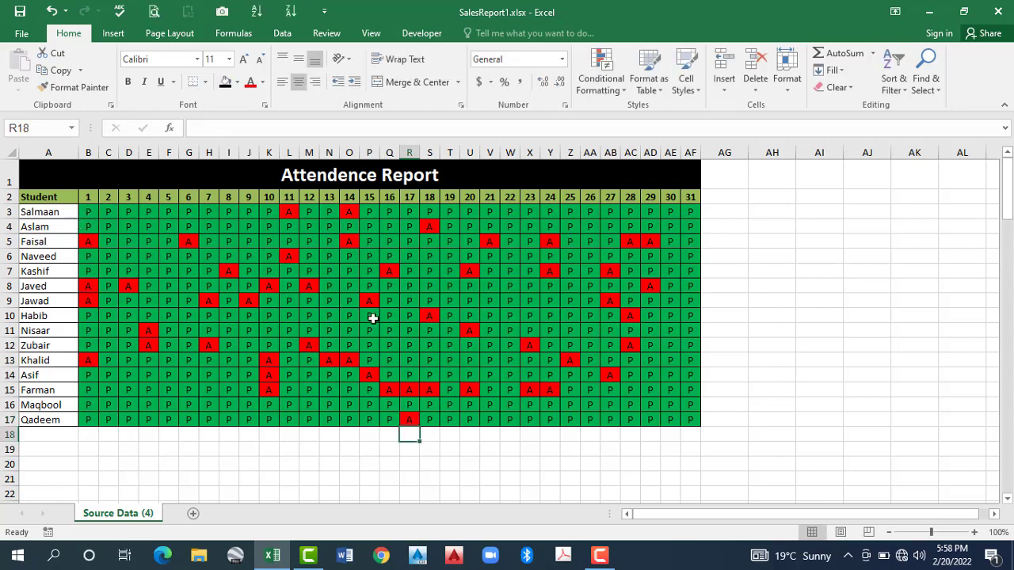
Apply a yellow cell fill to B3:AF17, and clear the mark in G16 and re-enter P
{"action": "left_click_drag", "start_coordinate": [88, 212], "coordinate": [690, 412]}
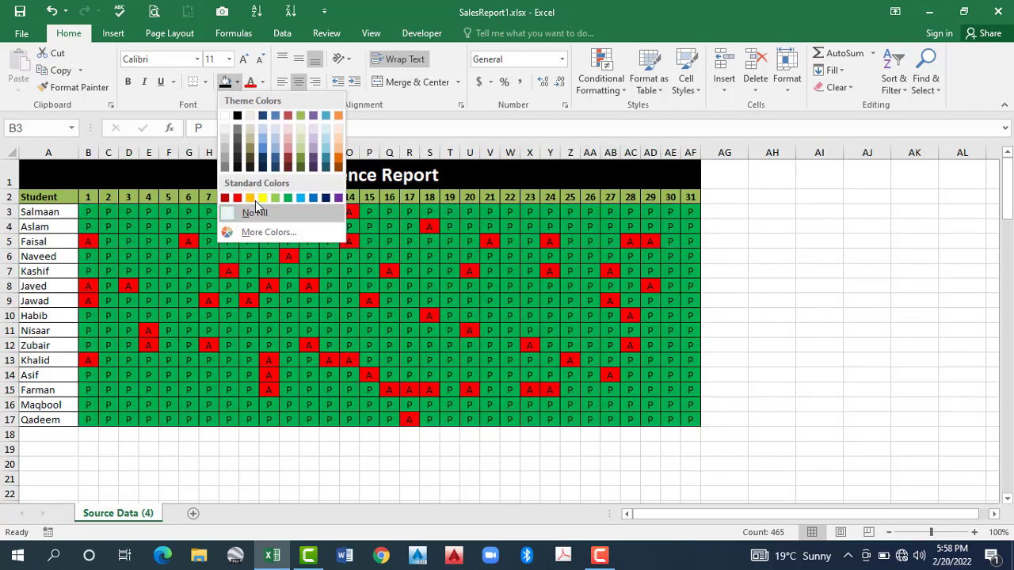
{"action": "left_click", "coordinate": [262, 212]}
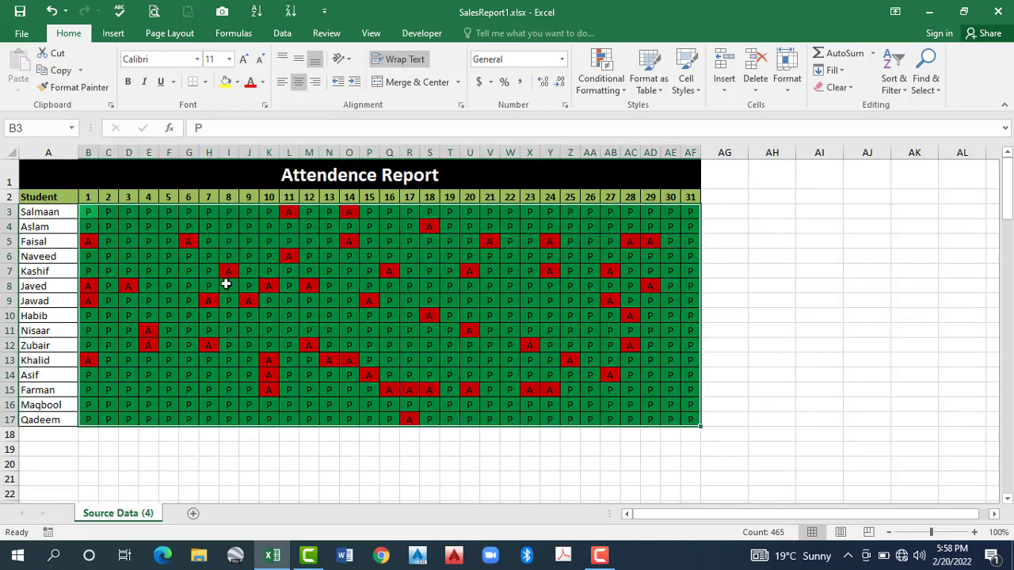
{"action": "left_click", "coordinate": [189, 403]}
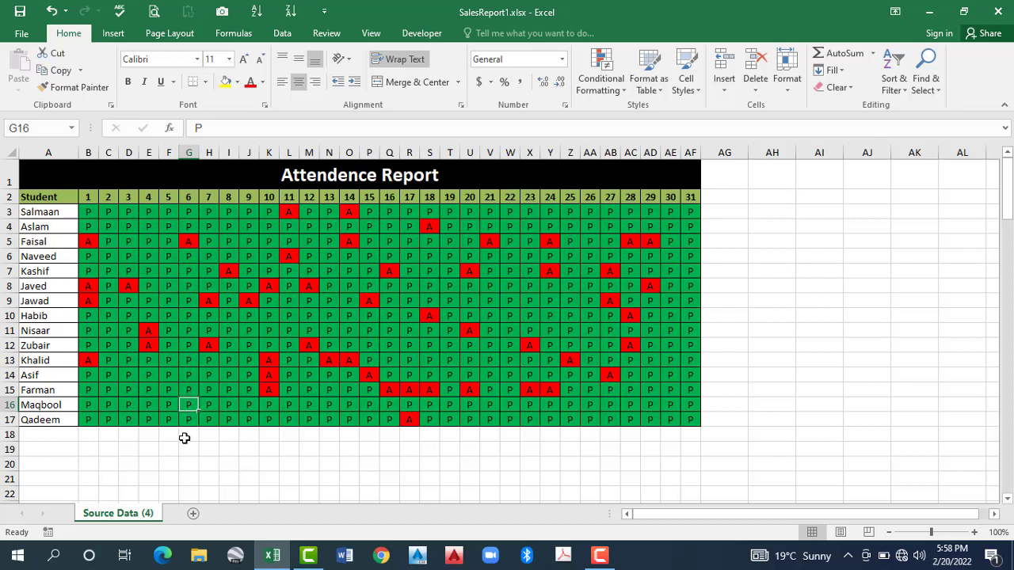
{"action": "key", "text": "Delete"}
{"action": "type", "text": "P"}
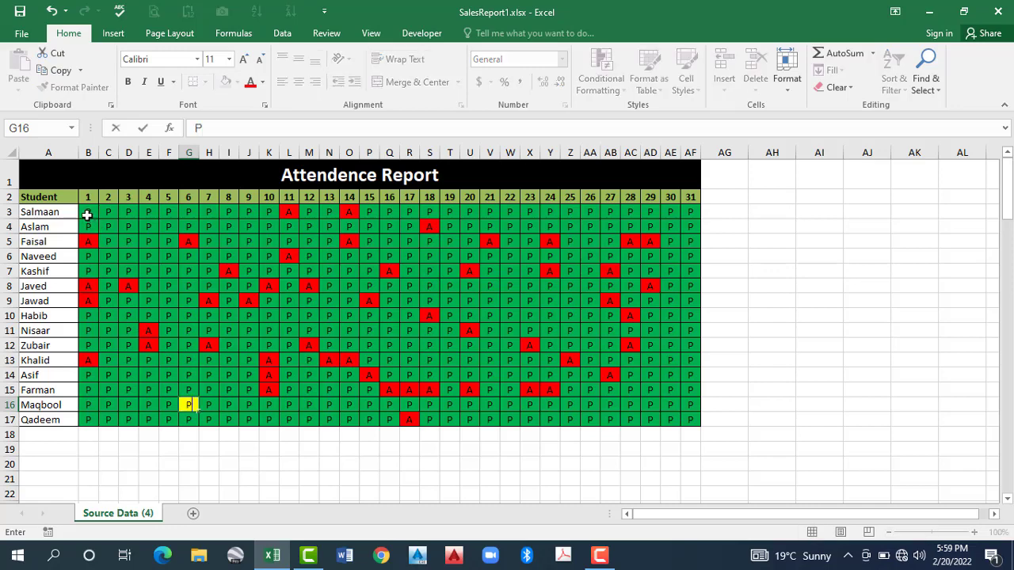
{"action": "key", "text": "Return"}
Remove the ordinary cell fill from the attendance marks in B3:AF17
{"action": "left_click_drag", "start_coordinate": [88, 212], "coordinate": [684, 419]}
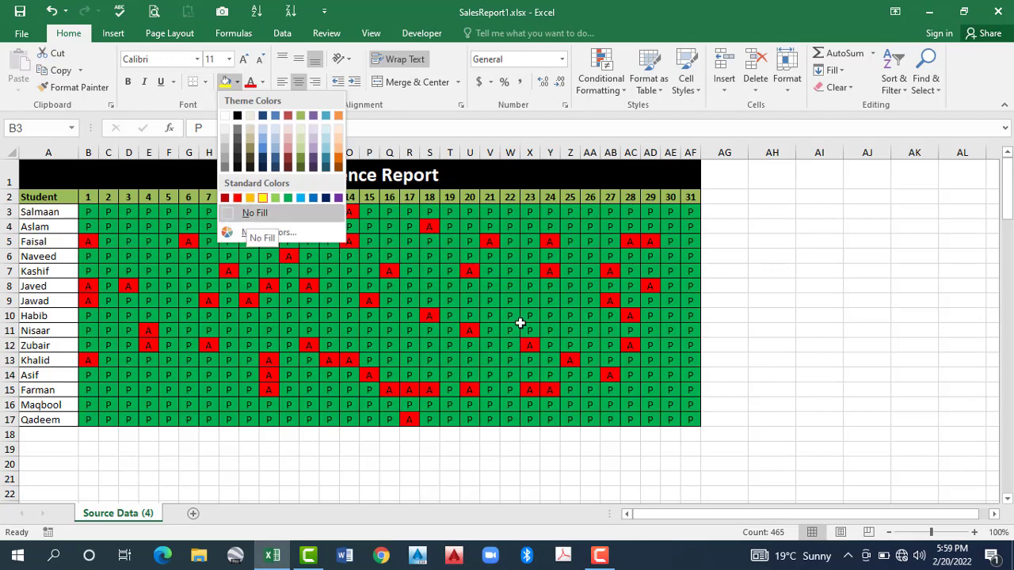
{"action": "left_click", "coordinate": [529, 300]}
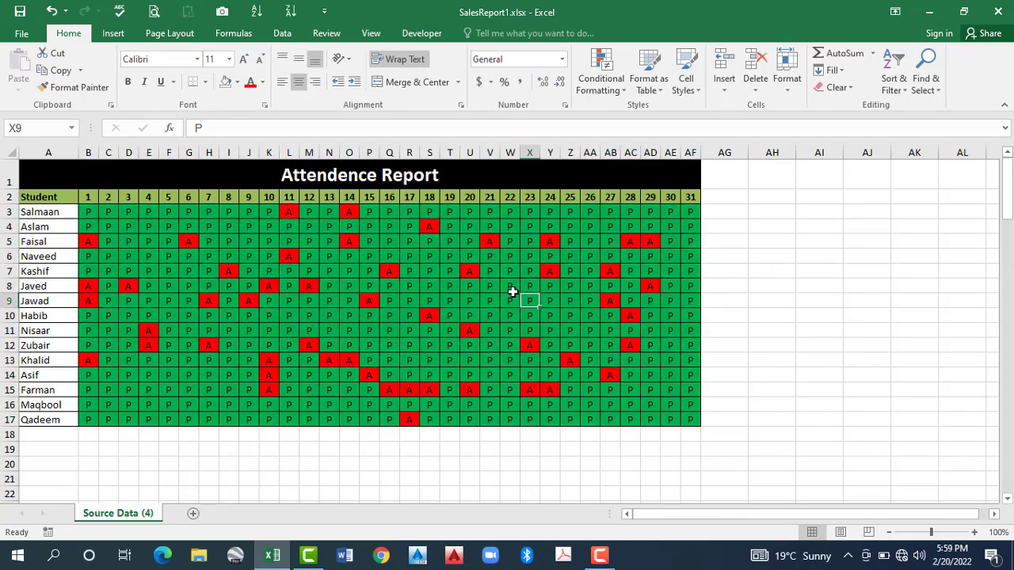
Narrow the empty column AG and enter the headings Present in AH2 and Absent in AI2
{"action": "left_click", "coordinate": [760, 216]}
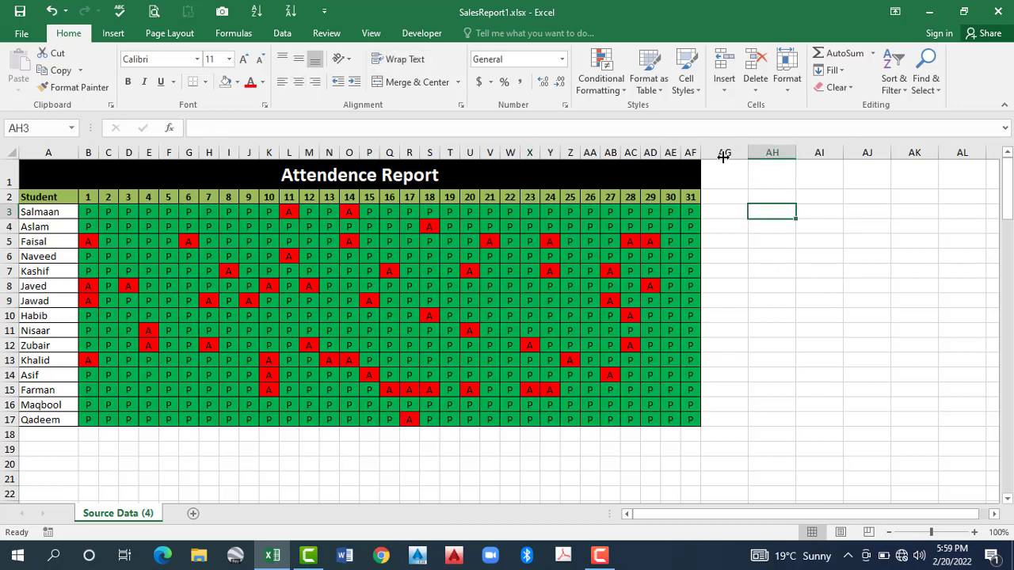
{"action": "left_click_drag", "start_coordinate": [748, 153], "coordinate": [722, 157]}
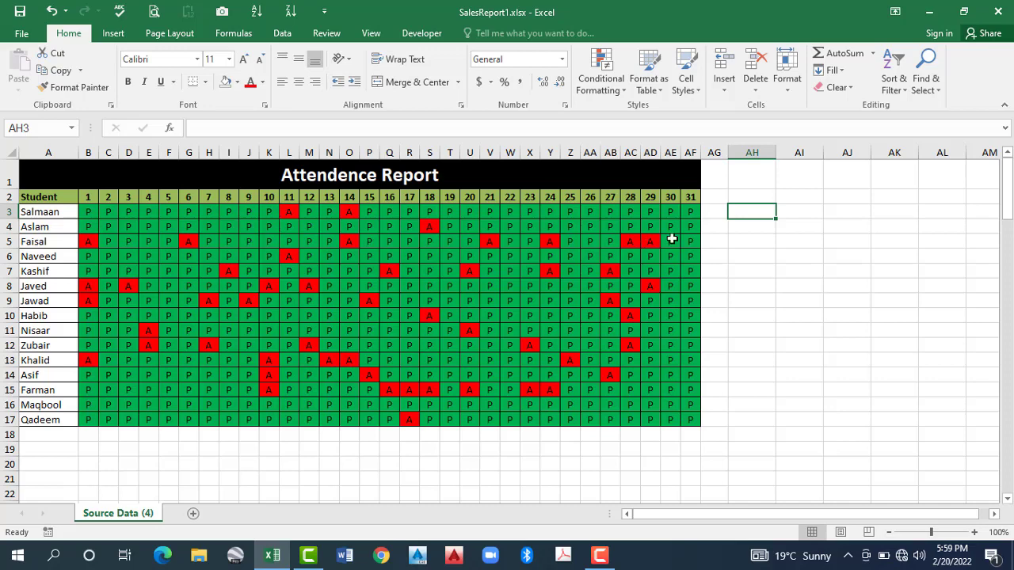
{"action": "left_click", "coordinate": [773, 195]}
{"action": "type", "text": "Pres"}
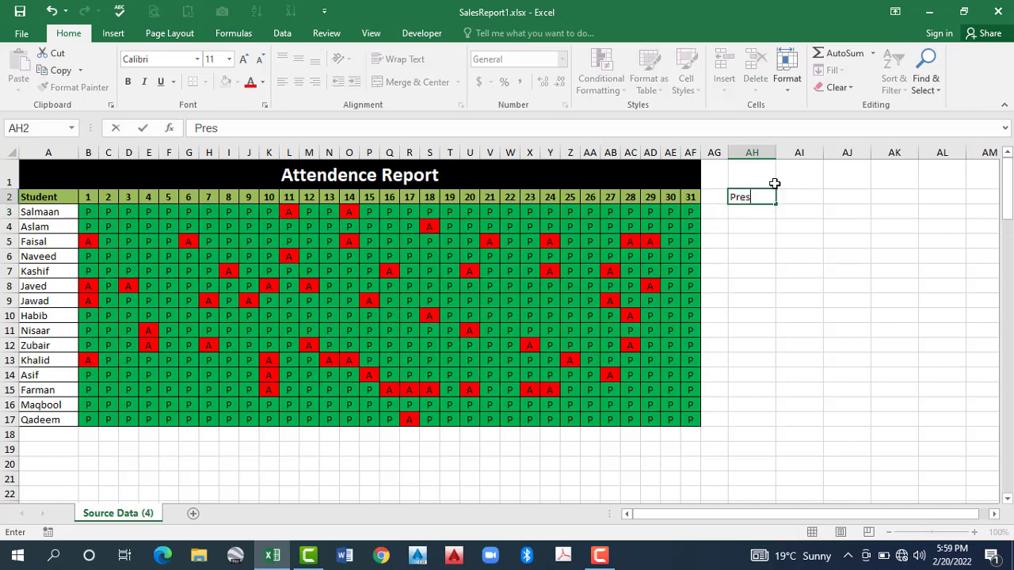
{"action": "type", "text": "ent"}
{"action": "key", "text": "Tab"}
{"action": "type", "text": "ABs"}
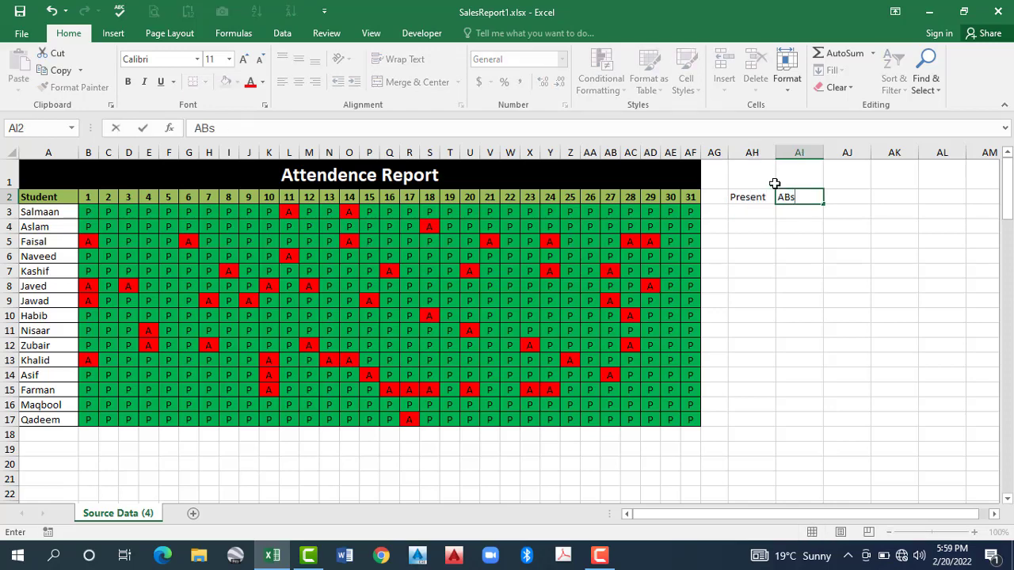
{"action": "type", "text": "ent"}
{"action": "key", "text": "Return"}
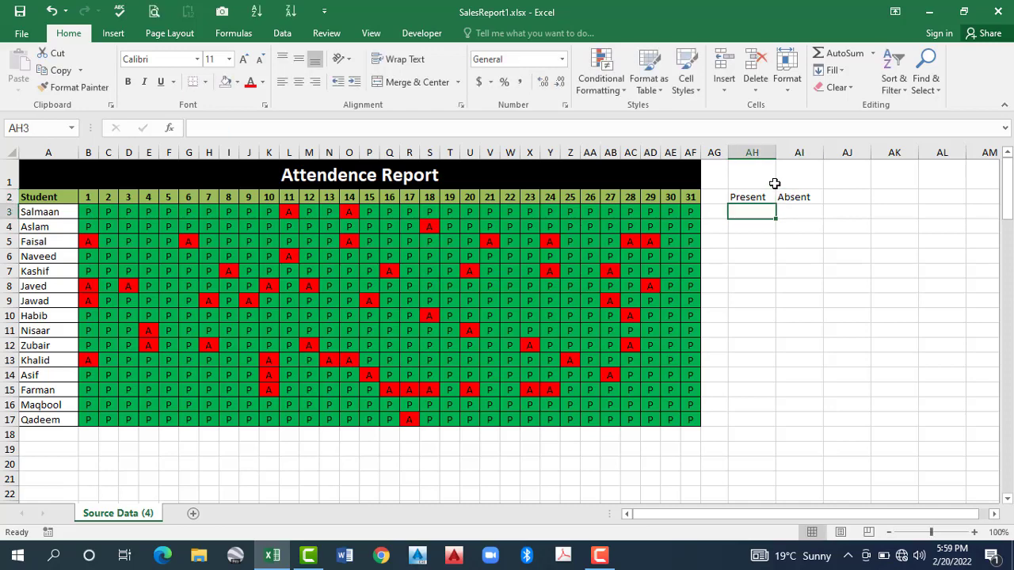
Count the first student's present marks in AH3 with the formula =COUNTIF(B3:AF3,"P")
{"action": "type", "text": "="}
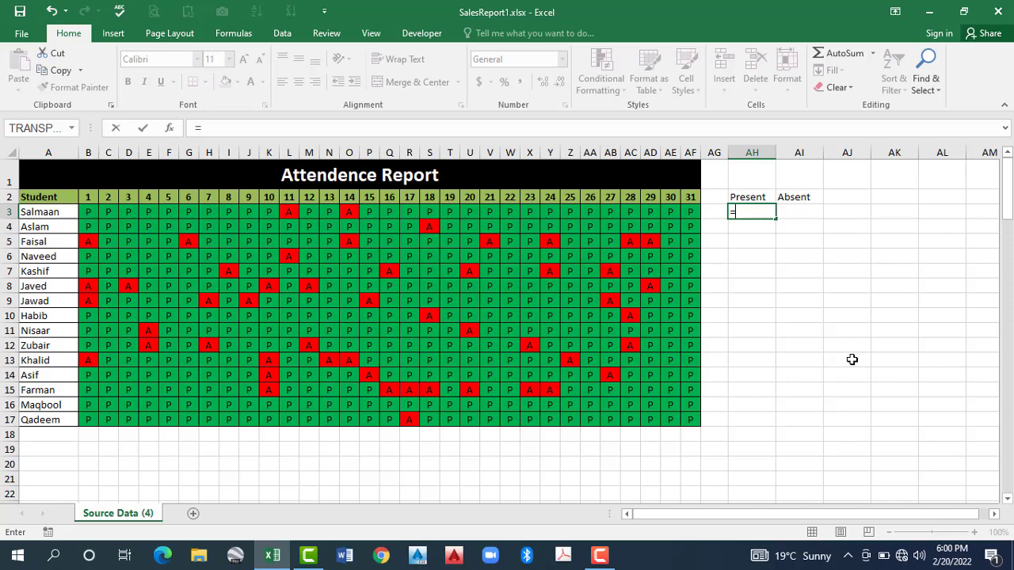
{"action": "type", "text": "count"}
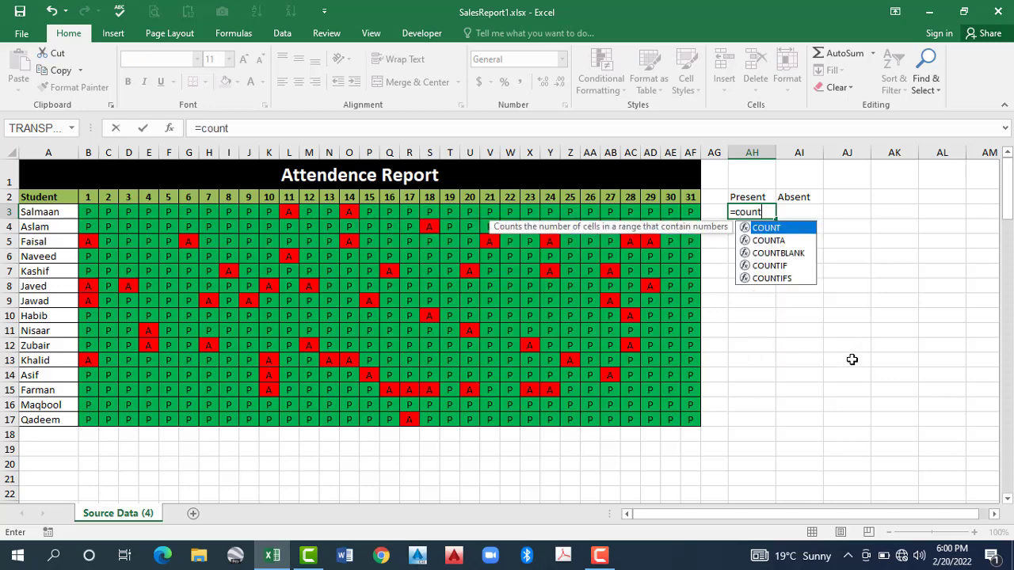
{"action": "type", "text": "if("}
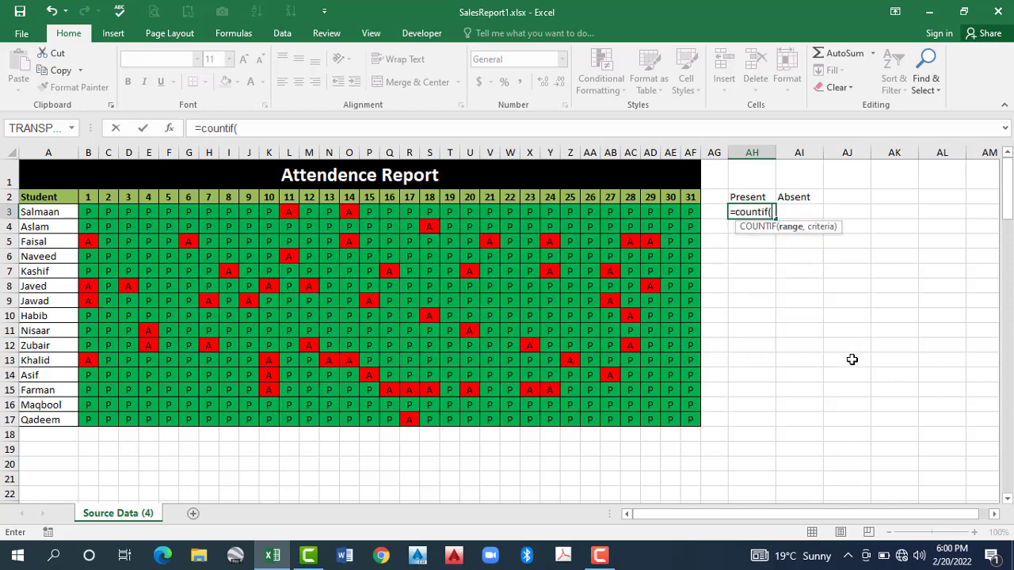
{"action": "key", "text": "Left"}
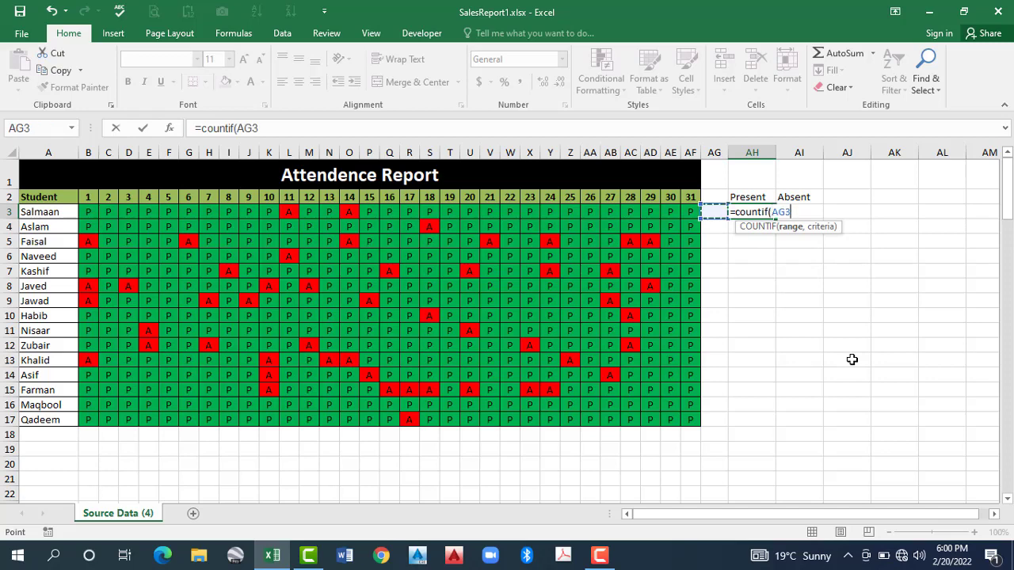
{"action": "key", "text": "Left"}
{"action": "key", "text": "Left"}
{"action": "key", "text": "Left"}
{"action": "key", "text": "Left"}
{"action": "key", "text": "Left"}
{"action": "key", "text": "Left"}
{"action": "key", "text": "Left"}
{"action": "key", "text": "Left"}
{"action": "key", "text": "Left"}
{"action": "key", "text": "Left"}
{"action": "key", "text": "Left"}
{"action": "key", "text": "Left"}
{"action": "key", "text": "Left"}
{"action": "key", "text": "Left"}
{"action": "key", "text": "Left"}
{"action": "key", "text": "Left"}
{"action": "key", "text": "Left"}
{"action": "key", "text": "Left"}
{"action": "key", "text": "Left"}
{"action": "key", "text": "Left"}
{"action": "key", "text": "Left"}
{"action": "key", "text": "Left"}
{"action": "key", "text": "Left"}
{"action": "key", "text": "Left"}
{"action": "key", "text": "Left"}
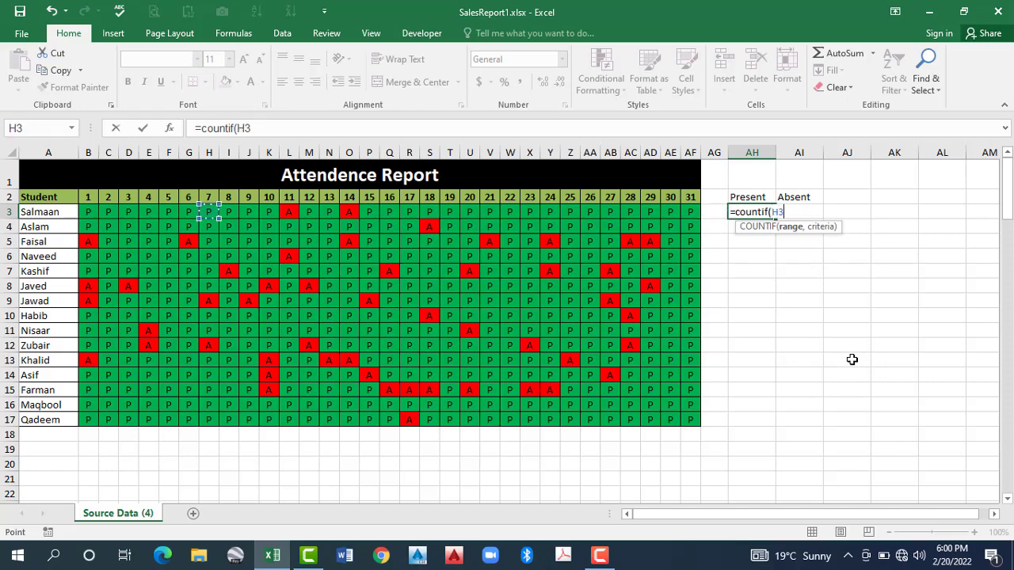
{"action": "key", "text": "Left"}
{"action": "key", "text": "Left"}
{"action": "key", "text": "Left"}
{"action": "key", "text": "Left"}
{"action": "key", "text": "Left"}
{"action": "key", "text": "Left"}
{"action": "key", "text": "shift+Right"}
{"action": "key", "text": "shift+Right"}
{"action": "key", "text": "shift+Right"}
{"action": "key", "text": "shift+Right"}
{"action": "key", "text": "shift+Right"}
{"action": "key", "text": "shift+Right"}
{"action": "key", "text": "shift+Right"}
{"action": "key", "text": "shift+Right"}
{"action": "key", "text": "shift+Right"}
{"action": "key", "text": "shift+Right"}
{"action": "key", "text": "shift+Right"}
{"action": "key", "text": "shift+Right"}
{"action": "key", "text": "shift+Right"}
{"action": "key", "text": "shift+Right"}
{"action": "key", "text": "shift+Right"}
{"action": "key", "text": "shift+Right"}
{"action": "key", "text": "shift+Right"}
{"action": "key", "text": "shift+Right"}
{"action": "key", "text": "shift+Right"}
{"action": "key", "text": "shift+Right"}
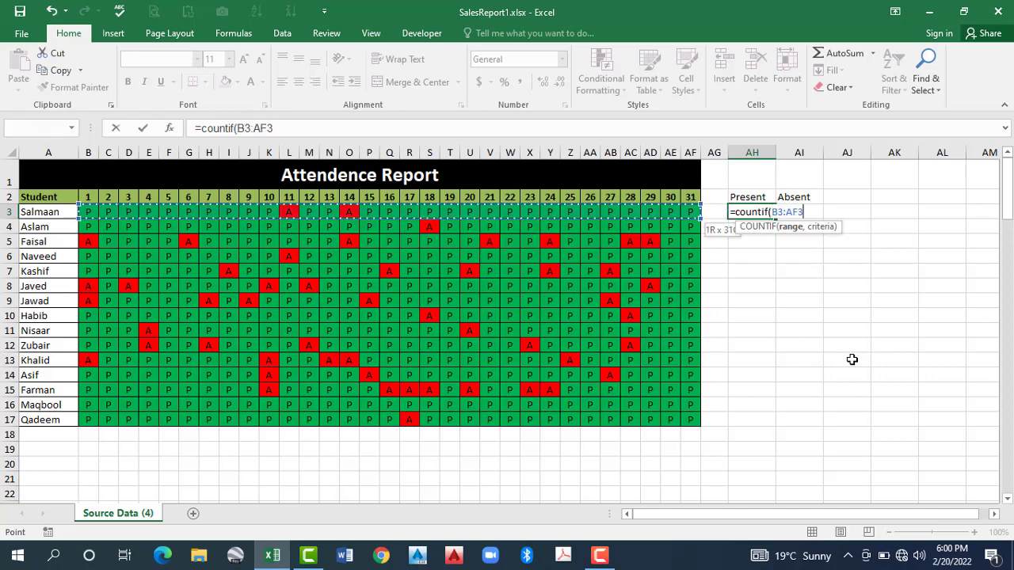
{"action": "type", "text": ","}
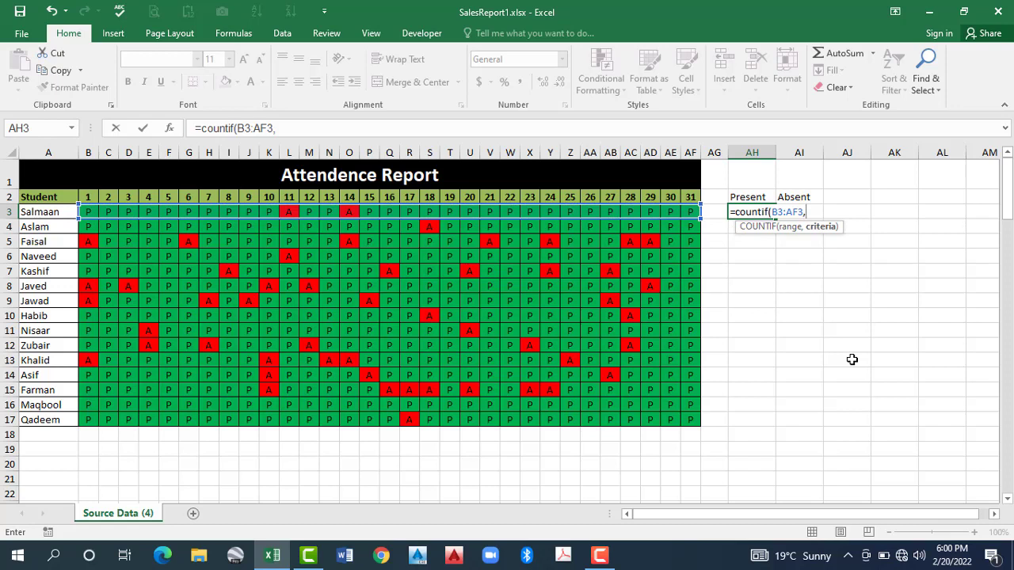
{"action": "type", "text": "\"P\")"}
{"action": "key", "text": "Return"}
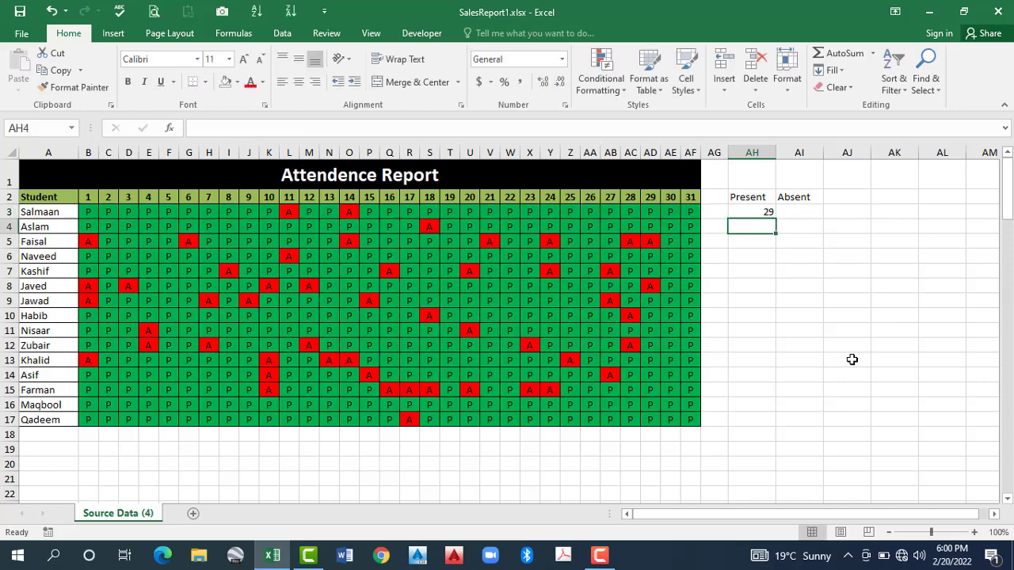
Count the first student's absent marks in AI3 with the formula =COUNTIF(B3:AF3,"A")
{"action": "key", "text": "Up"}
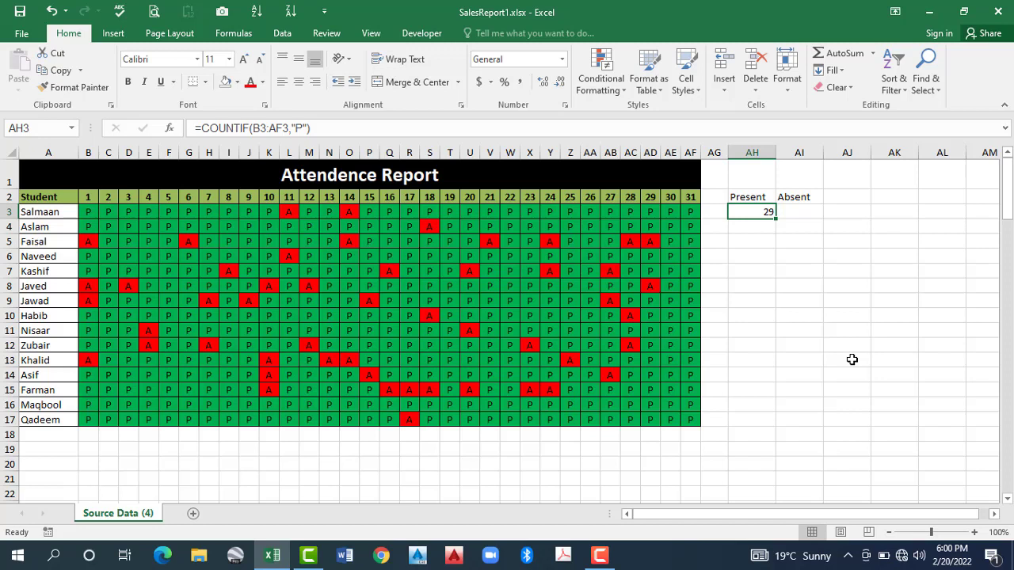
{"action": "key", "text": "Right"}
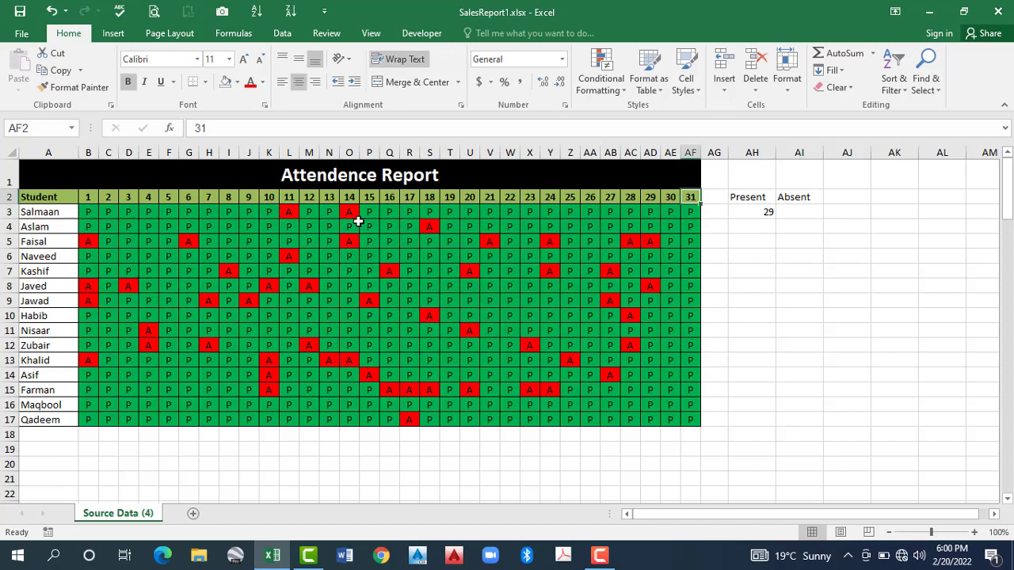
{"action": "left_click", "coordinate": [748, 211]}
{"action": "key", "text": "Right"}
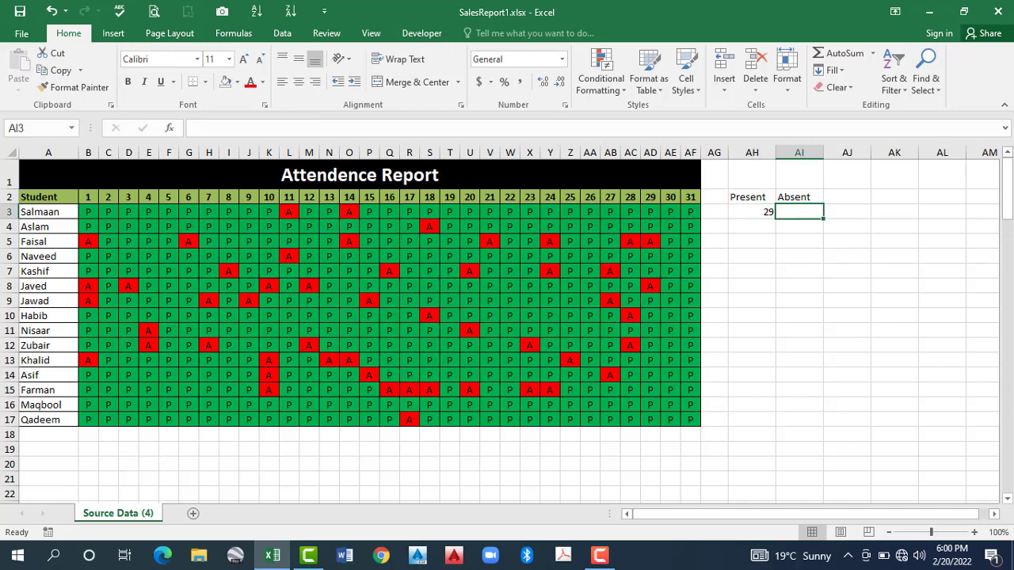
{"action": "type", "text": "="}
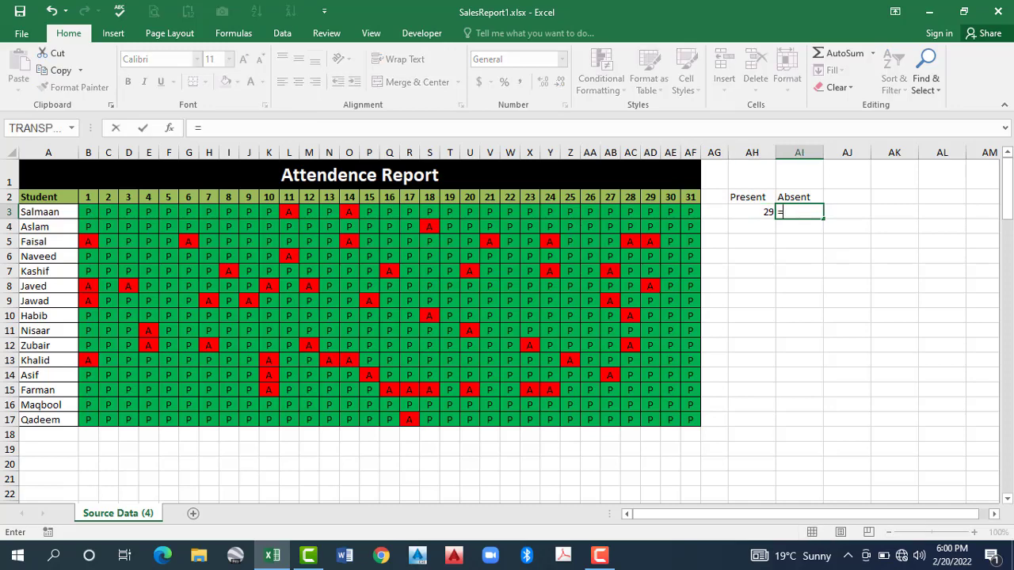
{"action": "type", "text": "count"}
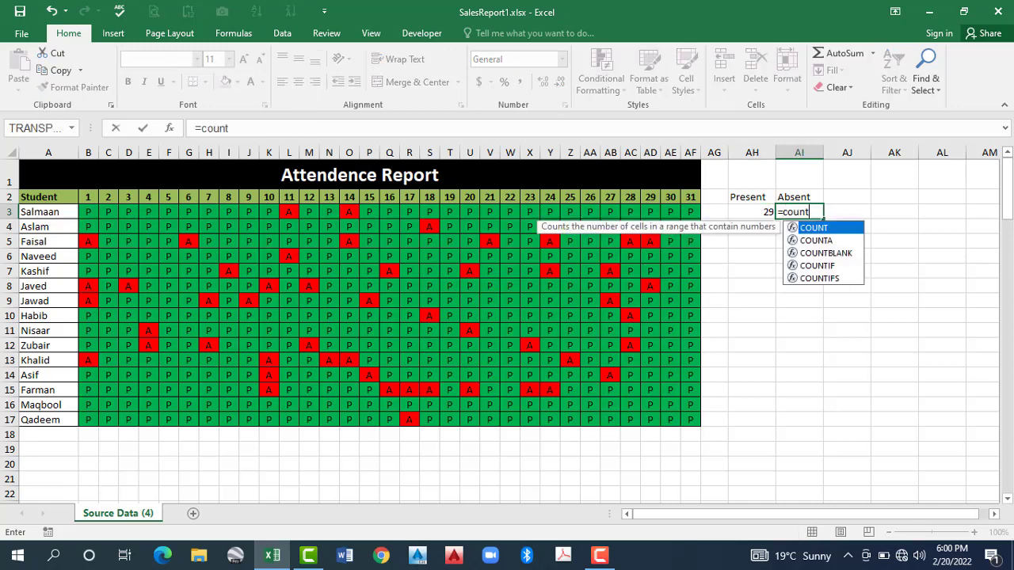
{"action": "type", "text": "if("}
{"action": "left_click_drag", "start_coordinate": [88, 212], "coordinate": [690, 211]}
{"action": "type", "text": ","}
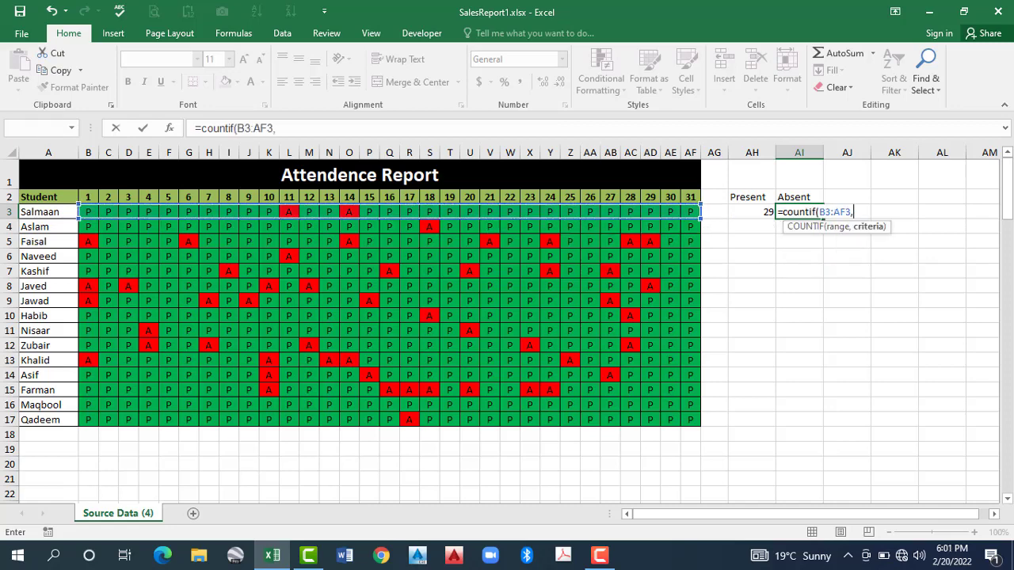
{"action": "type", "text": "\"A\")"}
{"action": "key", "text": "ctrl+Return"}
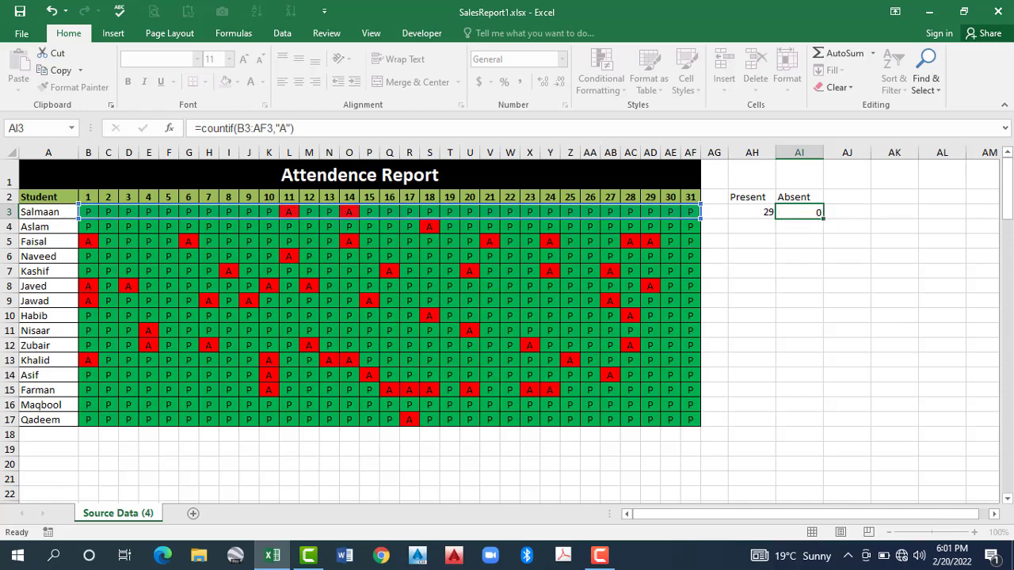
{"action": "key", "text": "Return"}
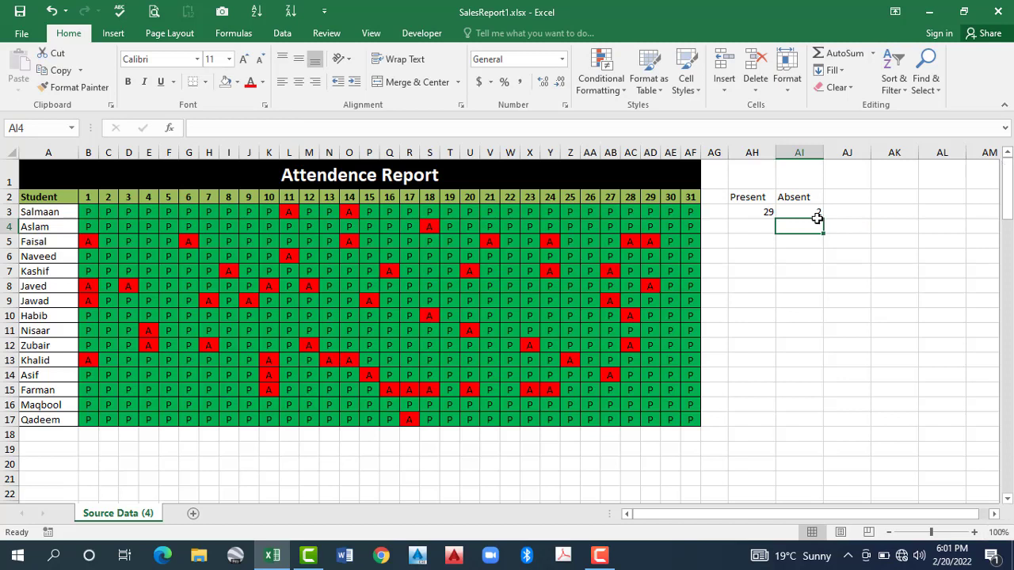
Fill the Present and Absent formulas from AH3:AI3 down to row 17 for all students
{"action": "left_click", "coordinate": [763, 211]}
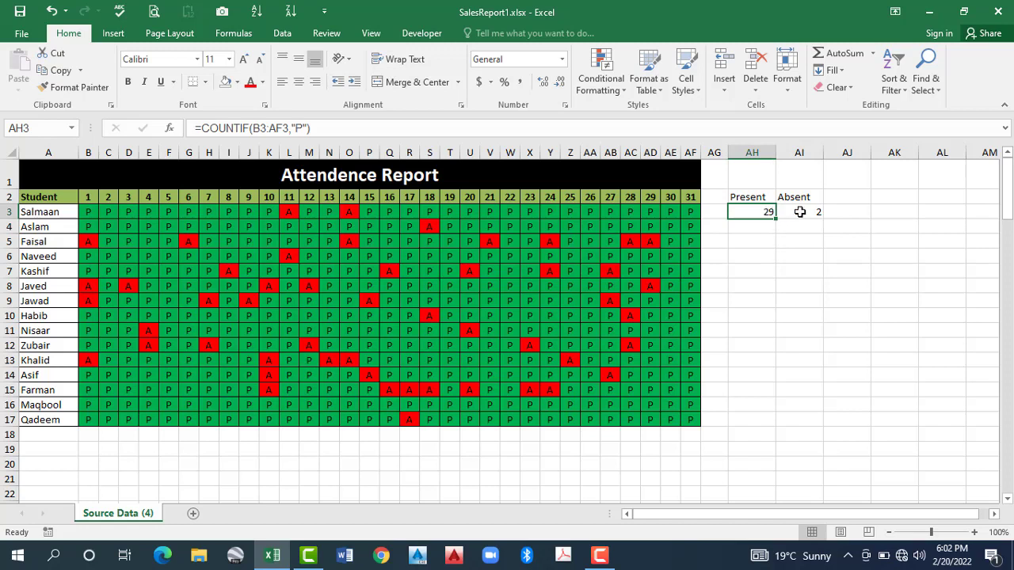
{"action": "left_click", "coordinate": [825, 220], "text": "shift"}
{"action": "left_click_drag", "start_coordinate": [823, 219], "coordinate": [817, 427]}
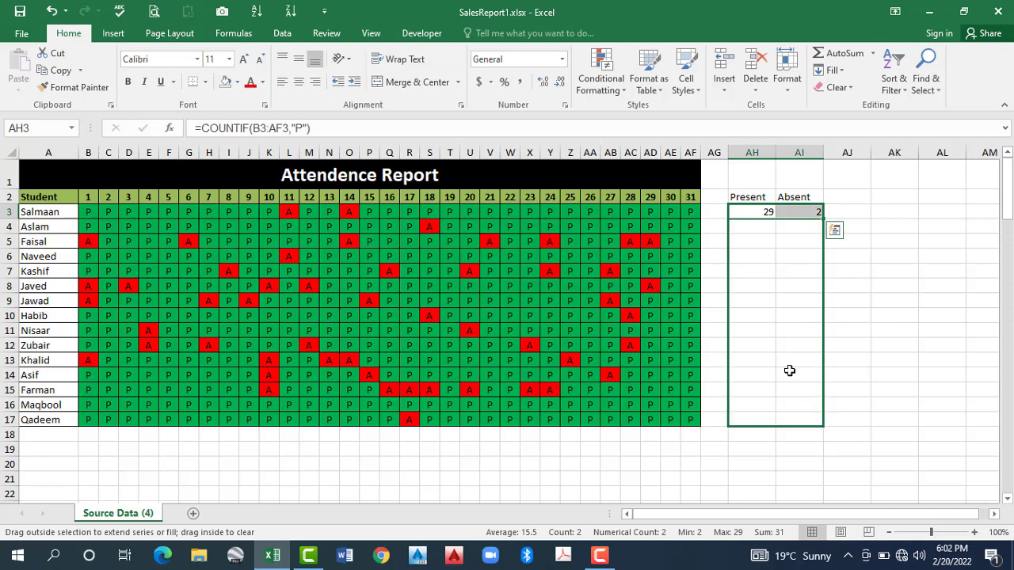
{"action": "left_click", "coordinate": [764, 212]}
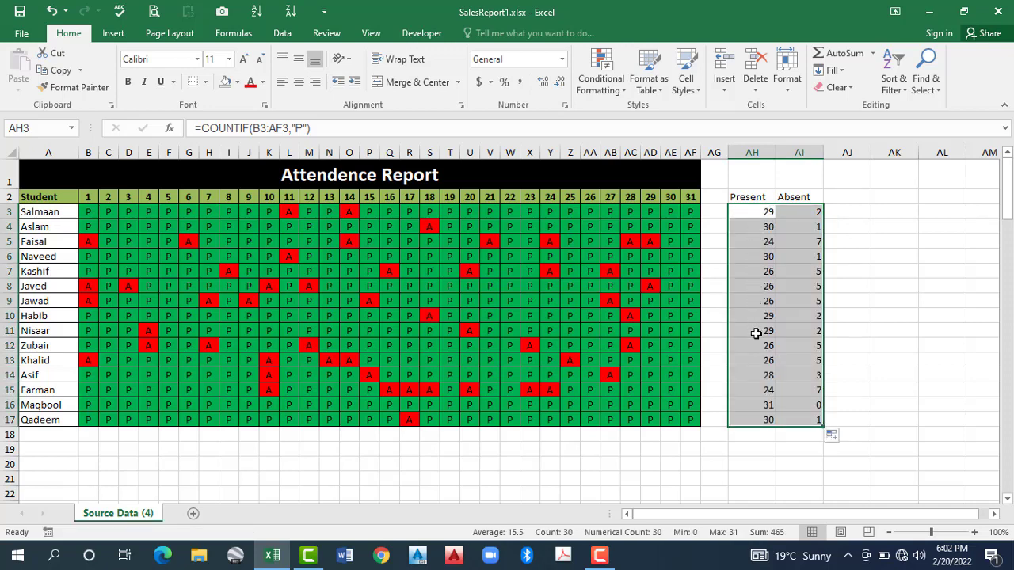
Examine the Present and Absent counts in AH3:AI17, including the COUNTIF formulas in row 16
{"action": "left_click", "coordinate": [755, 413], "text": "shift"}
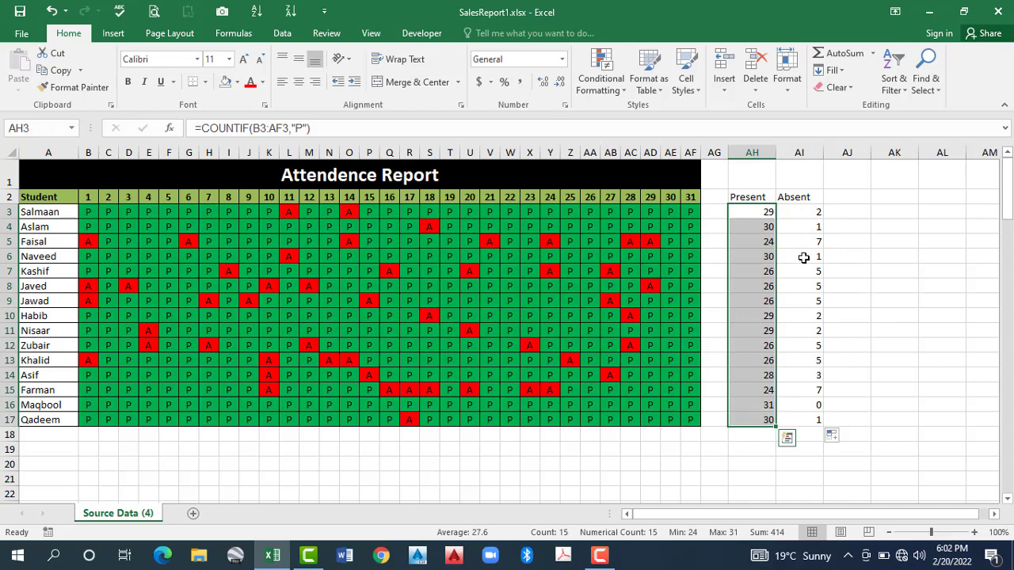
{"action": "left_click_drag", "start_coordinate": [803, 212], "coordinate": [807, 419]}
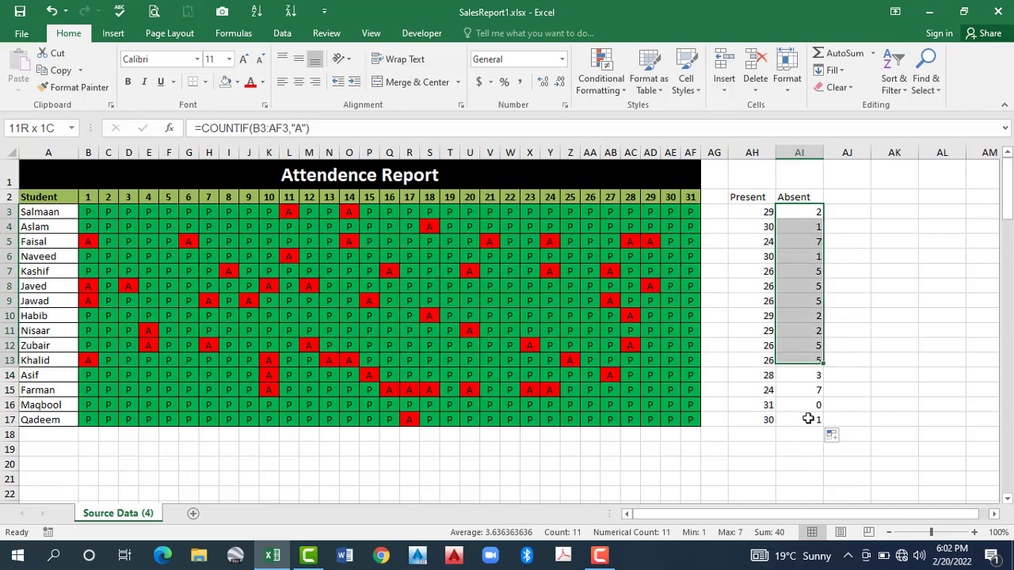
{"action": "left_click", "coordinate": [760, 404]}
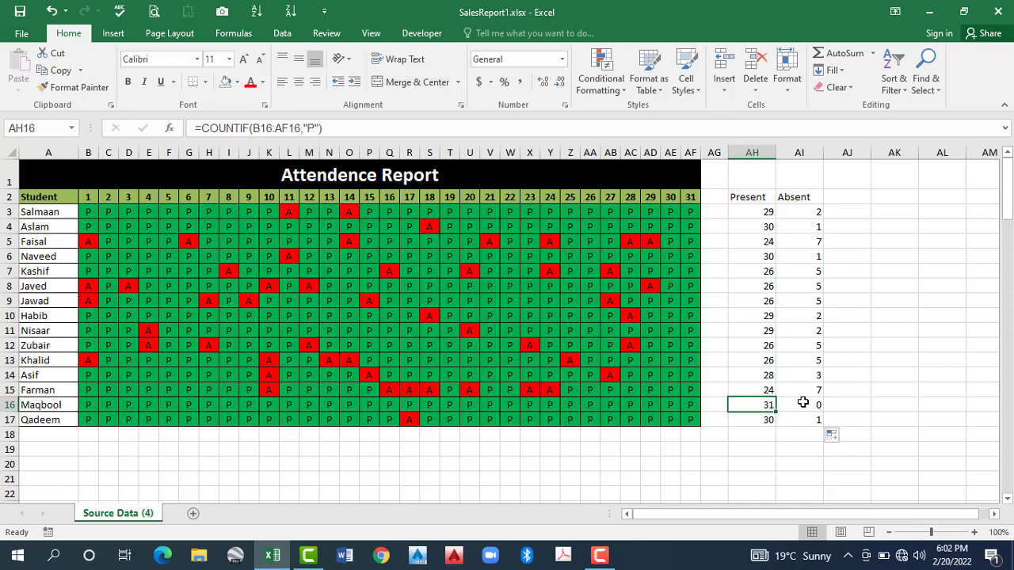
{"action": "left_click", "coordinate": [801, 405]}
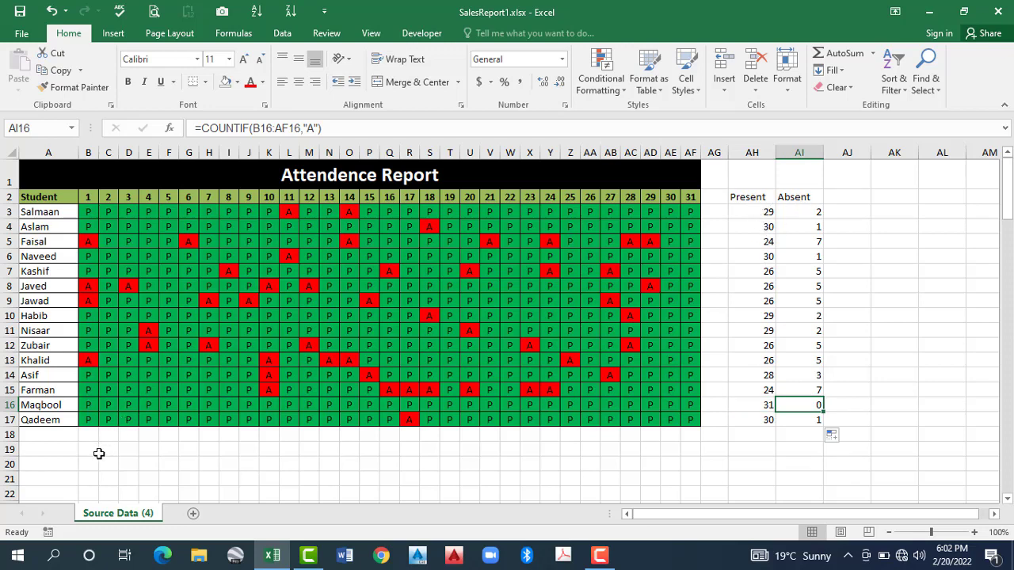
Enter the row labels Present in A19 and Absent in A20 below the attendance table
{"action": "left_click", "coordinate": [57, 449]}
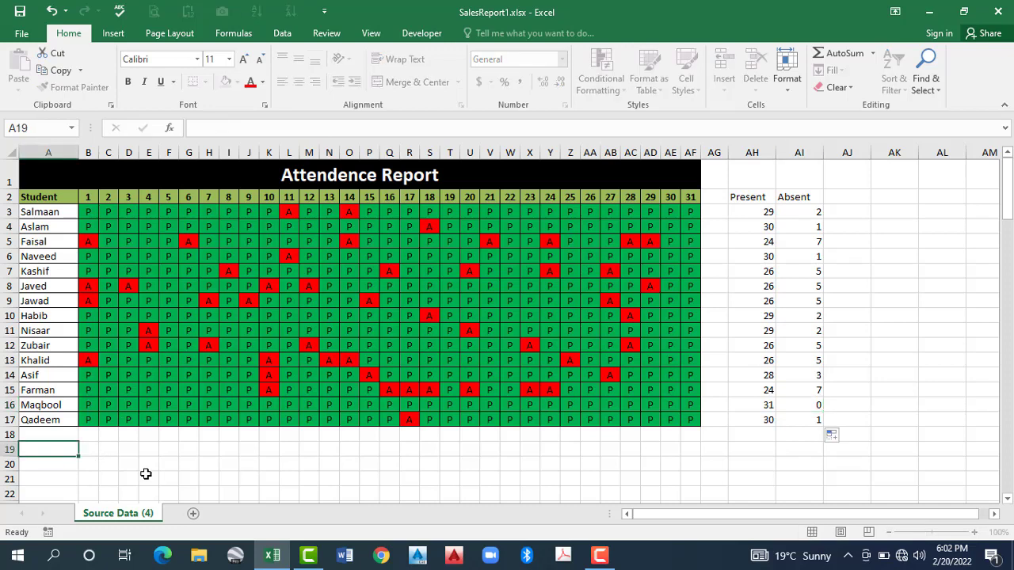
{"action": "type", "text": "Presen"}
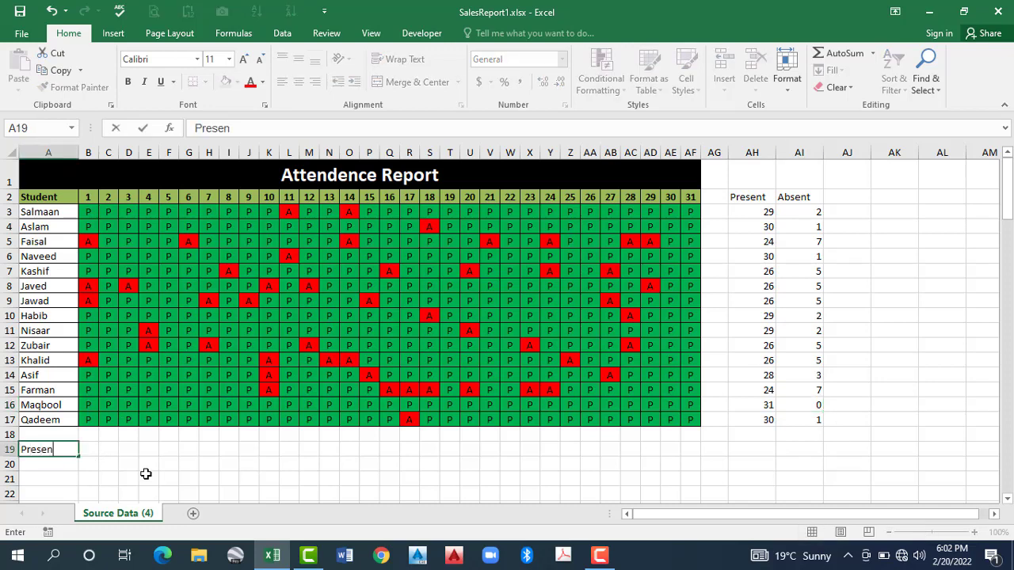
{"action": "type", "text": "t"}
{"action": "key", "text": "Return"}
{"action": "type", "text": "A"}
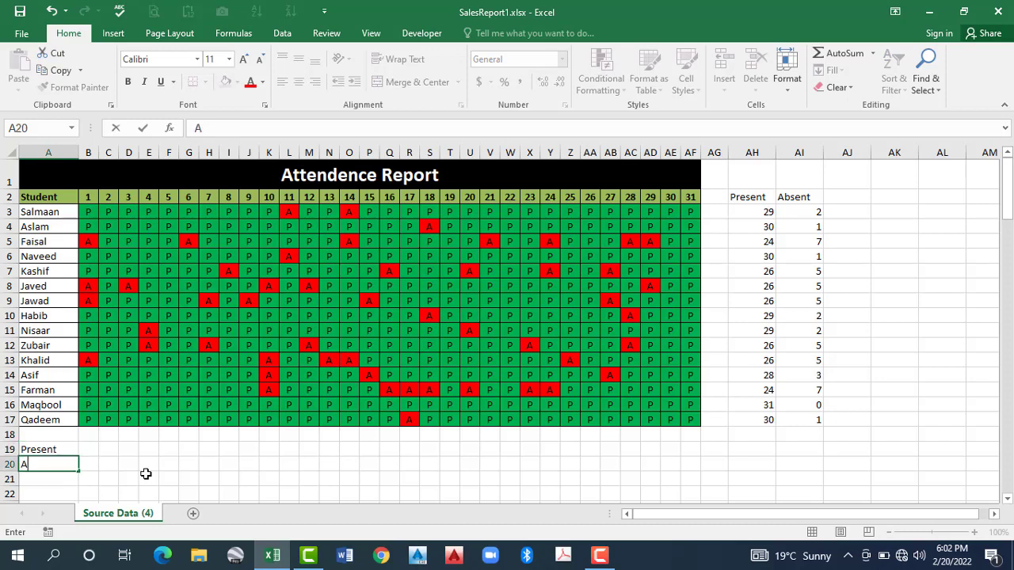
{"action": "type", "text": "bsent"}
{"action": "key", "text": "Tab"}
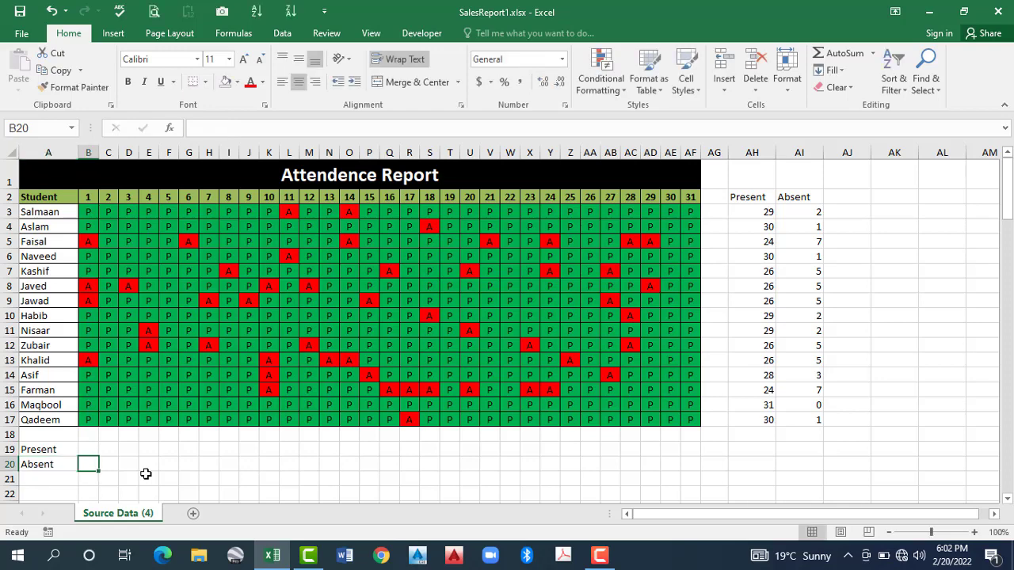
Count the first day's present marks in B19 with the formula =COUNTIF(B3:B17,"P")
{"action": "key", "text": "Up"}
{"action": "type", "text": "="}
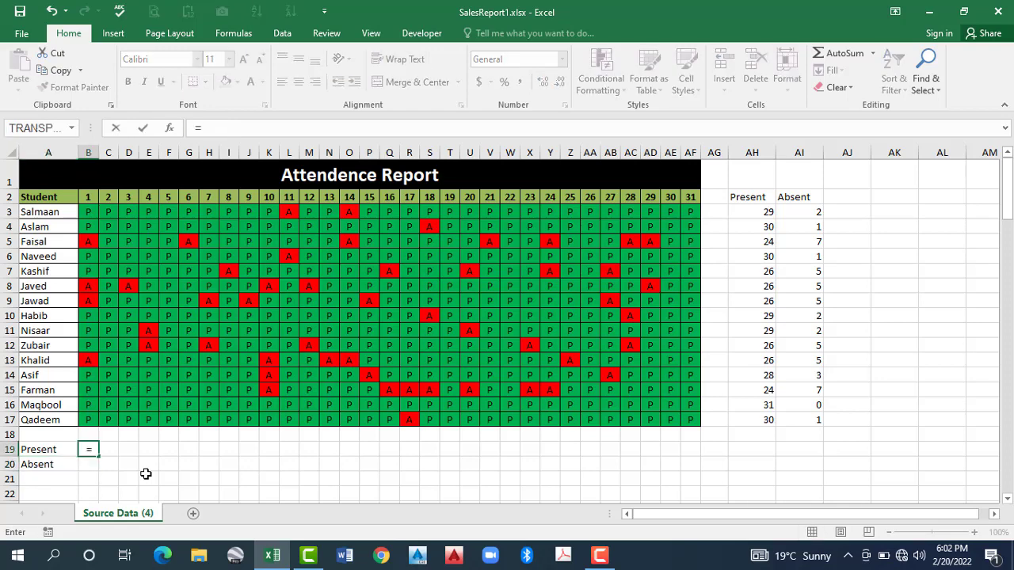
{"action": "type", "text": "countif("}
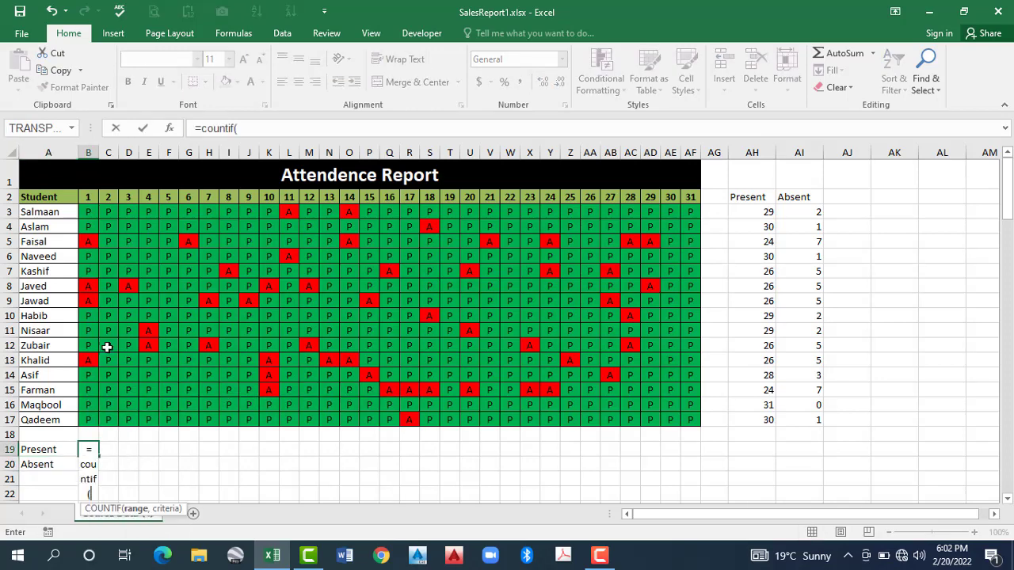
{"action": "left_click", "coordinate": [92, 214]}
{"action": "key", "text": "ctrl+shift+Down"}
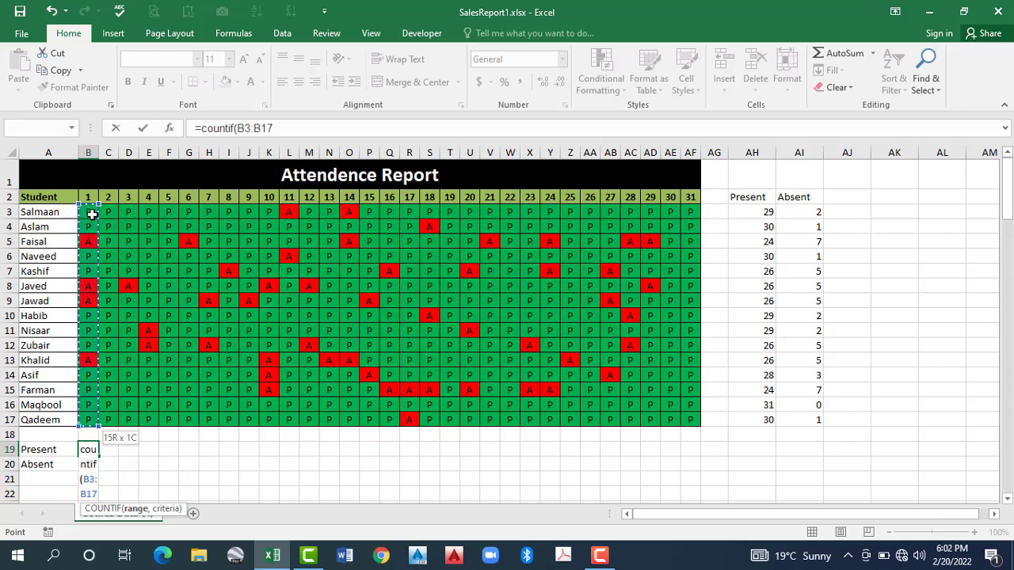
{"action": "type", "text": ","}
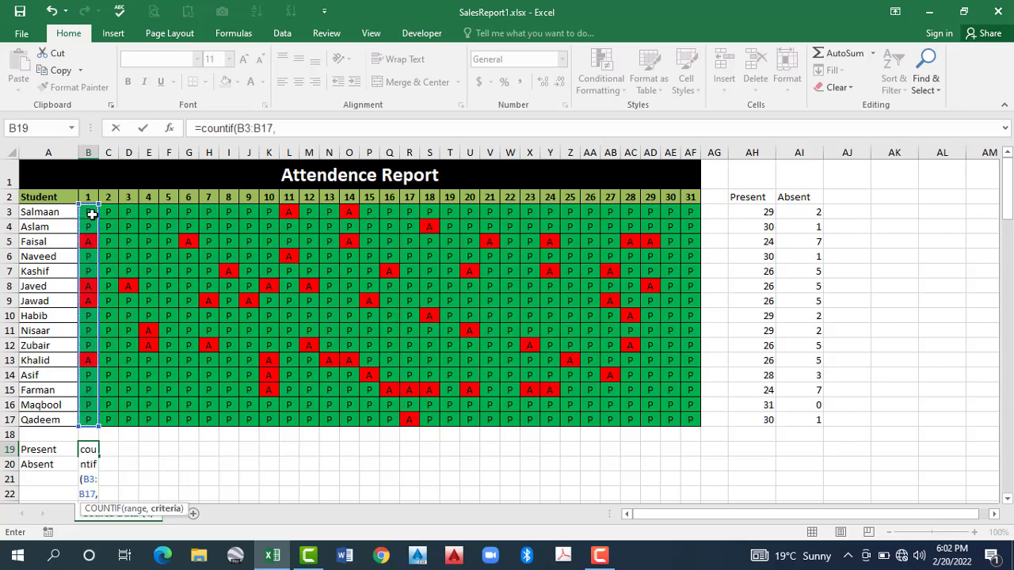
{"action": "type", "text": "\"P\")"}
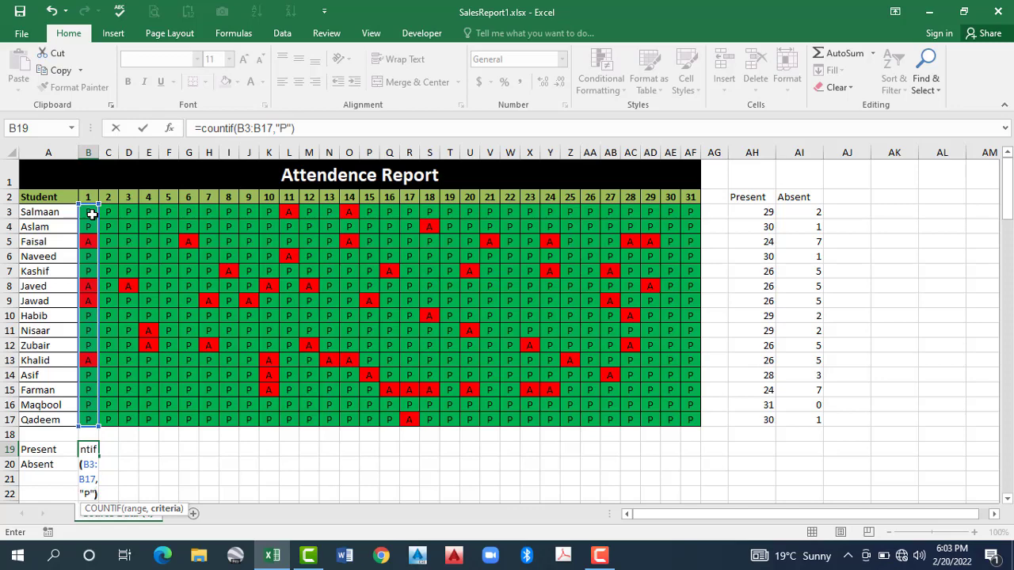
{"action": "key", "text": "Return"}
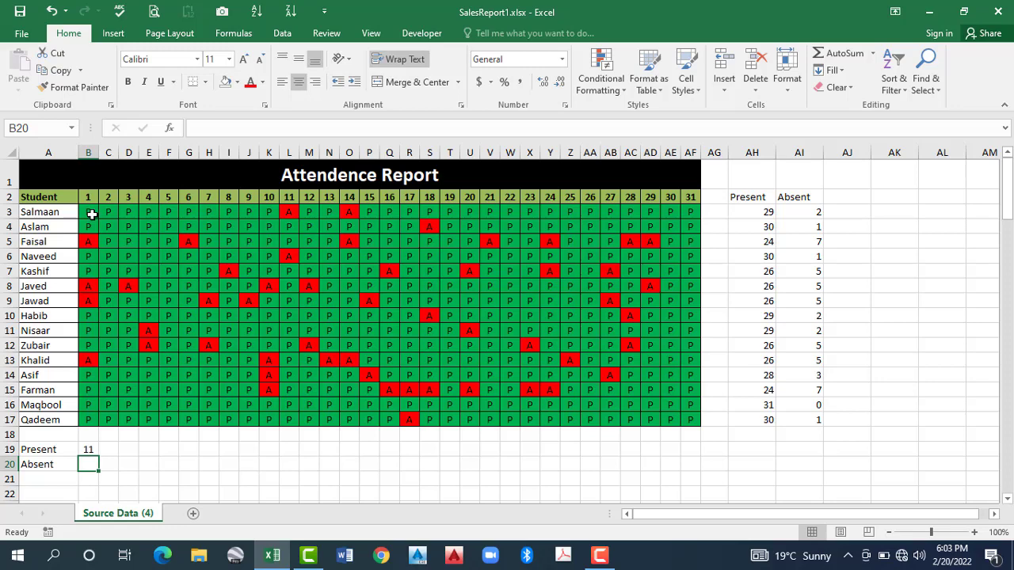
Count the first day's absent marks in B20 with the formula =COUNTIF(B3:B17,"A")
{"action": "type", "text": "=c"}
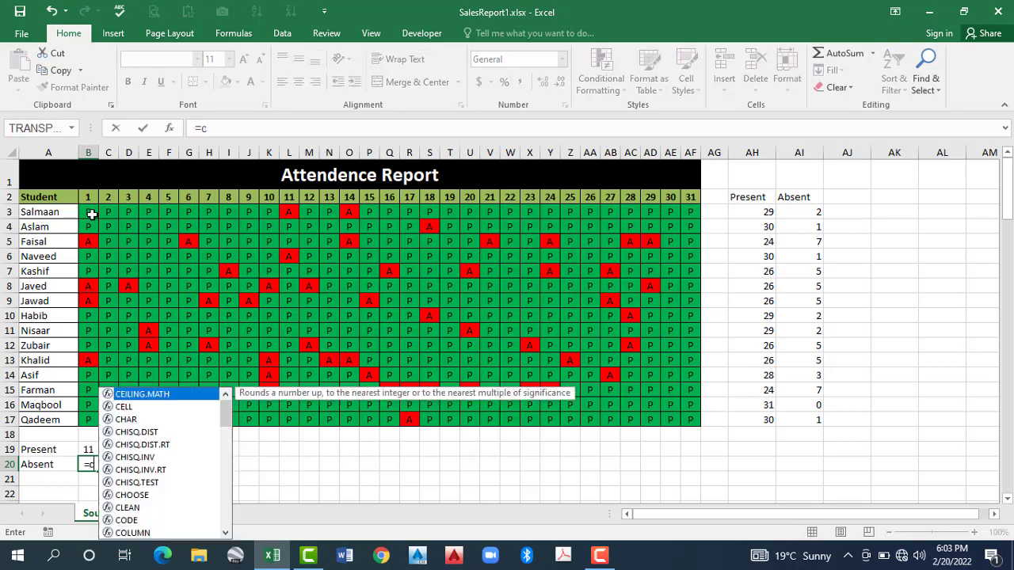
{"action": "type", "text": "ounti"}
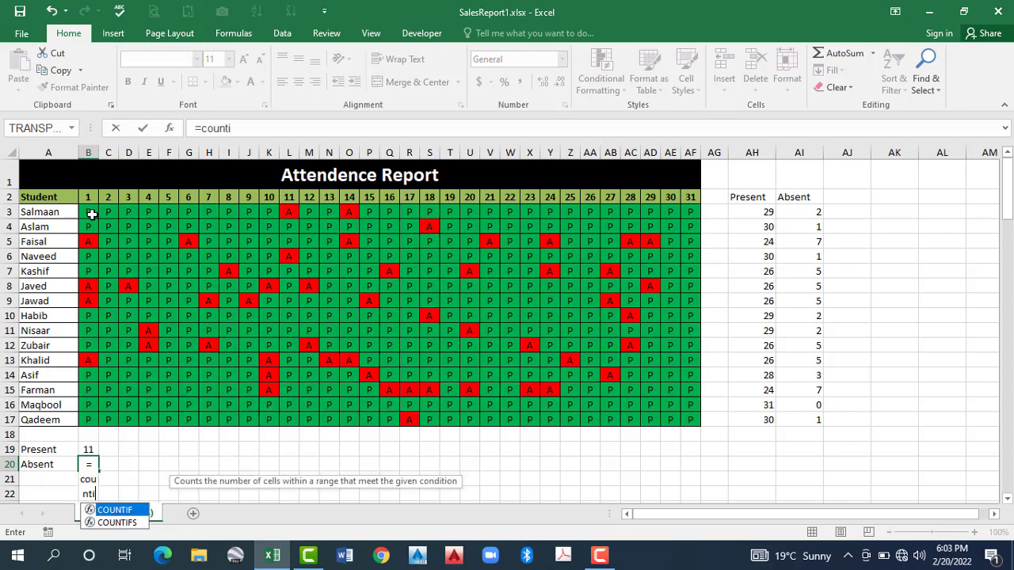
{"action": "type", "text": "f("}
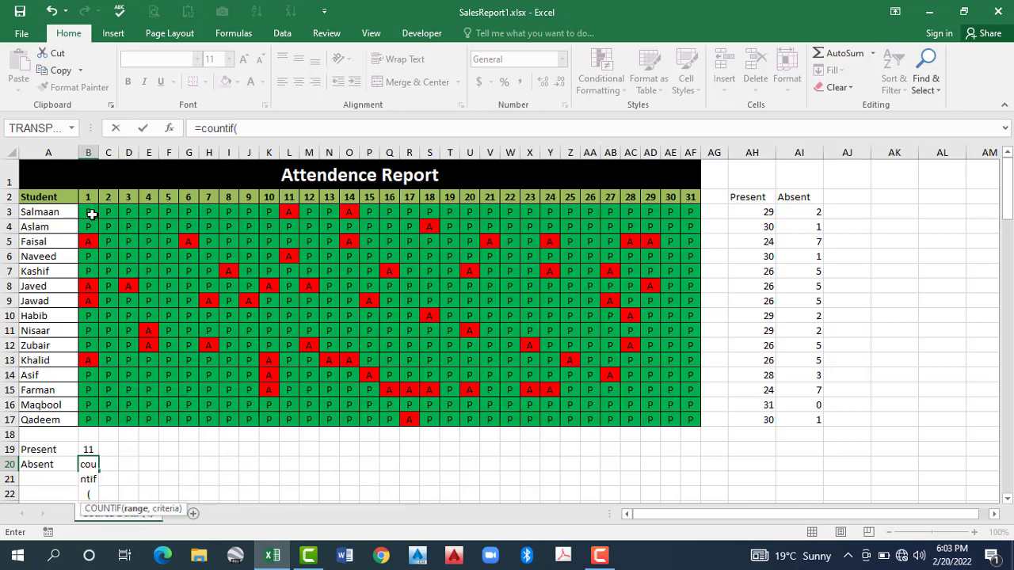
{"action": "key", "text": "Up"}
{"action": "left_click", "coordinate": [92, 214]}
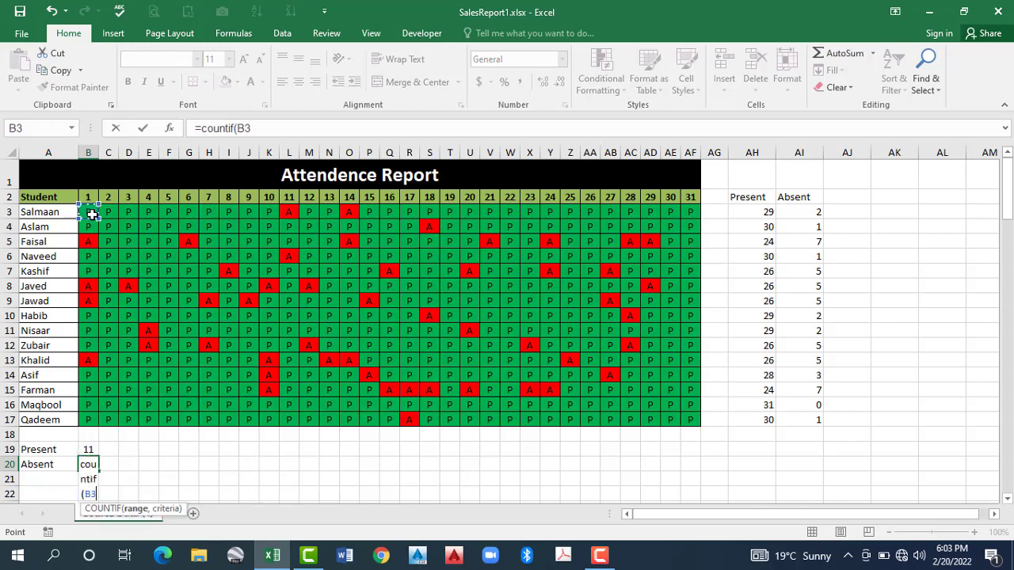
{"action": "key", "text": "ctrl+shift+Down"}
{"action": "type", "text": ","}
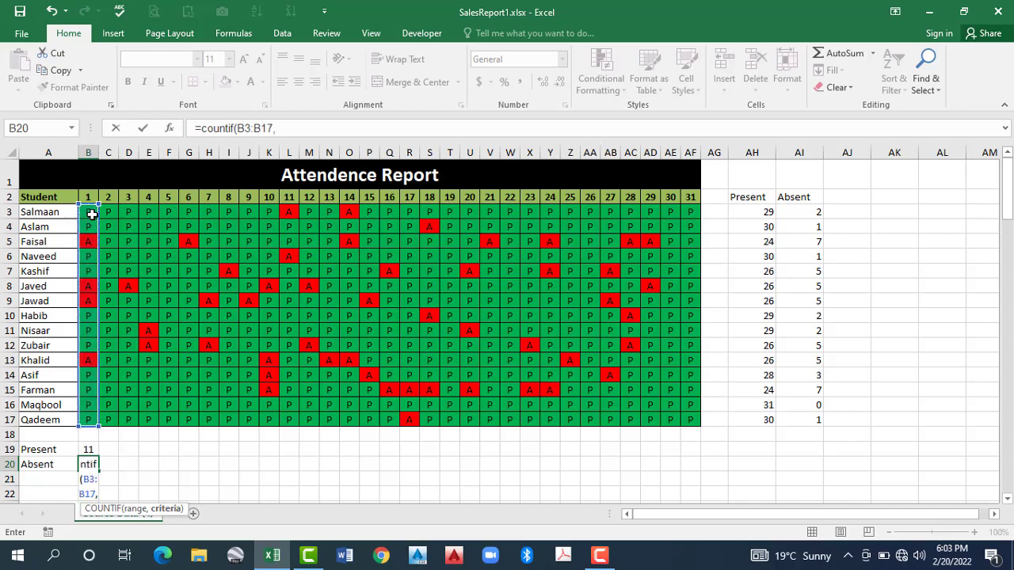
{"action": "type", "text": "\"A\")"}
{"action": "key", "text": "Return"}
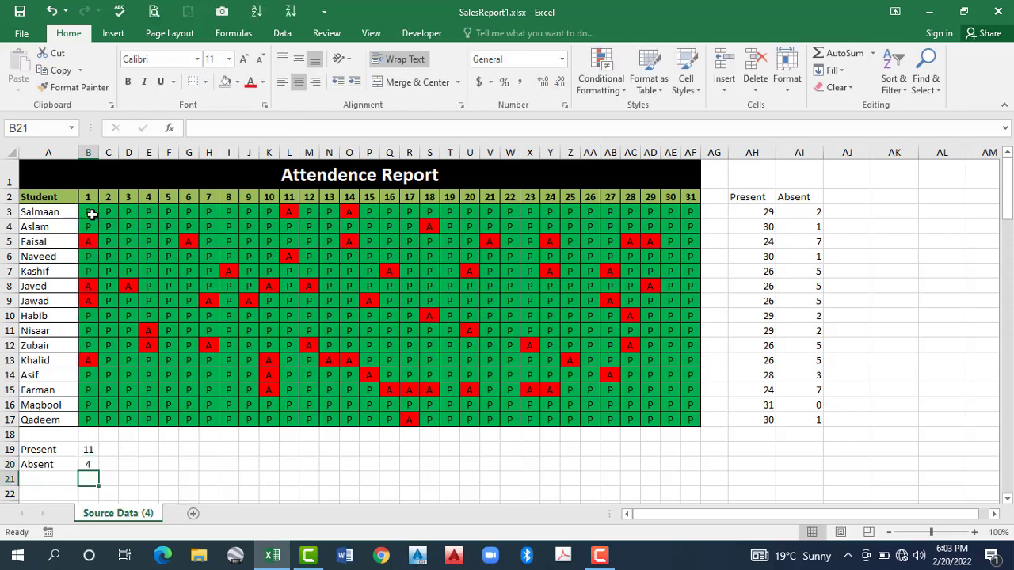
Fill the daily Present and Absent formulas from B19:B20 across to column AF for all 31 days
{"action": "key", "text": "Up"}
{"action": "key", "text": "Up"}
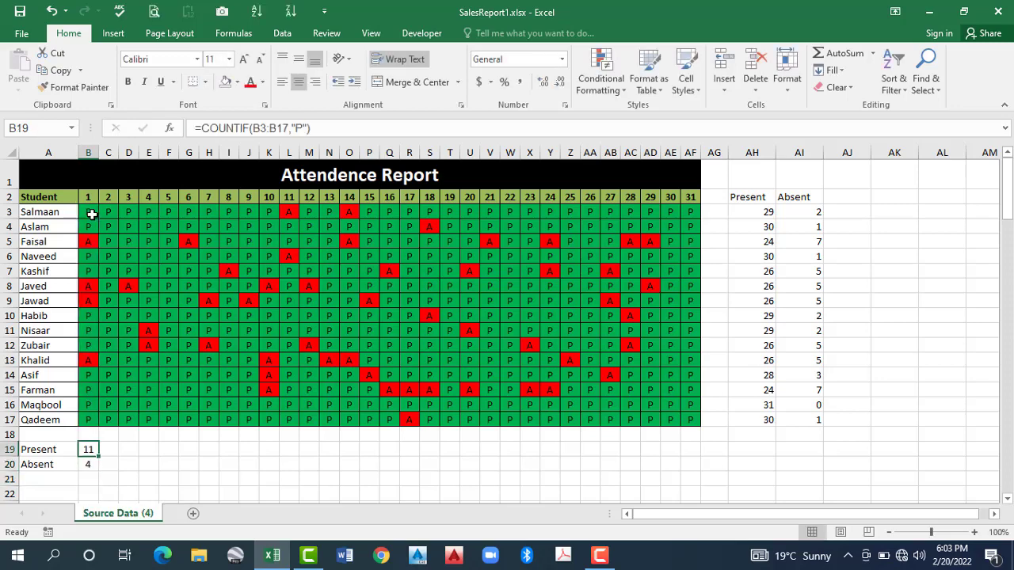
{"action": "key", "text": "Down"}
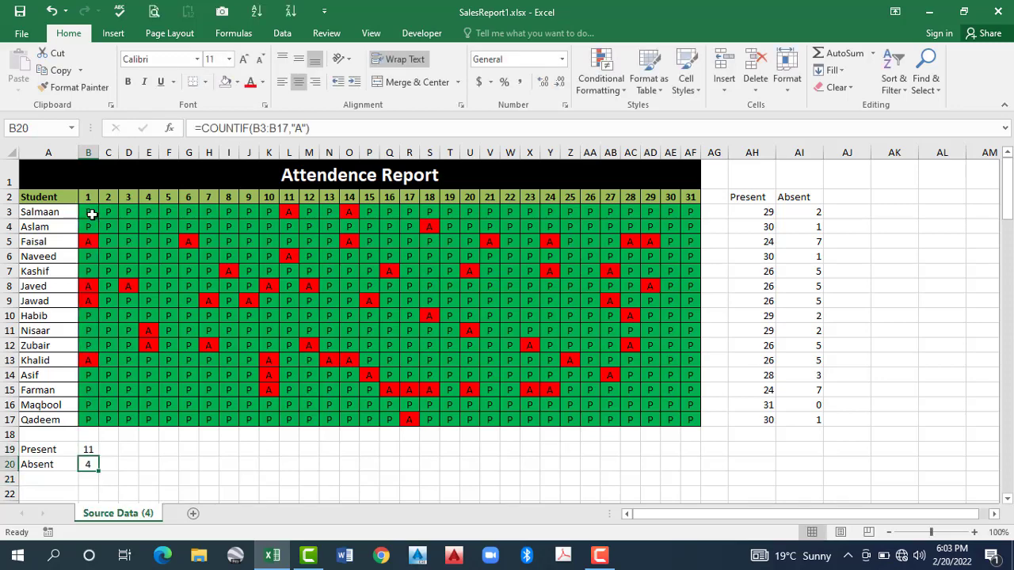
{"action": "key", "text": "Up"}
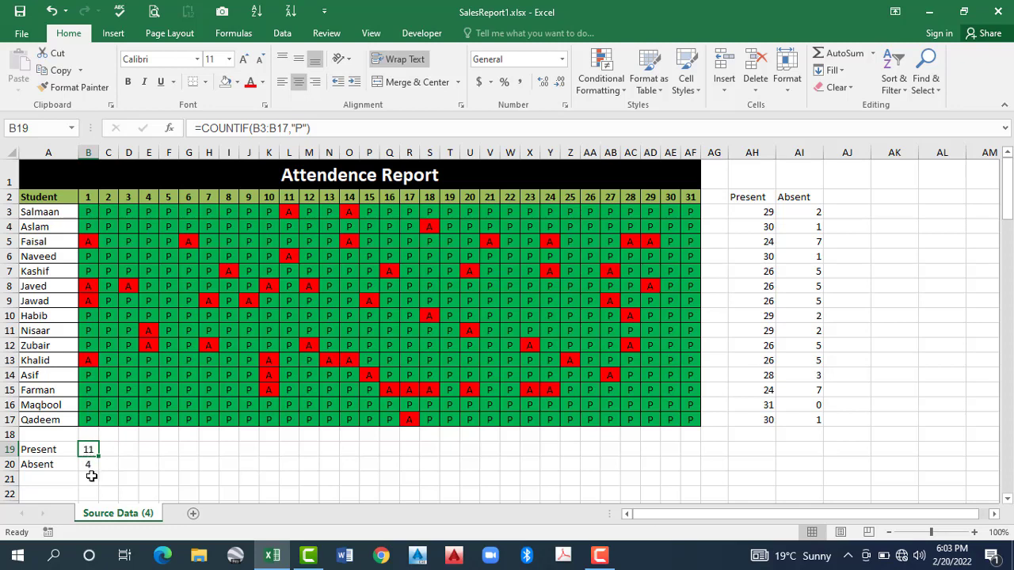
{"action": "key", "text": "shift+Down"}
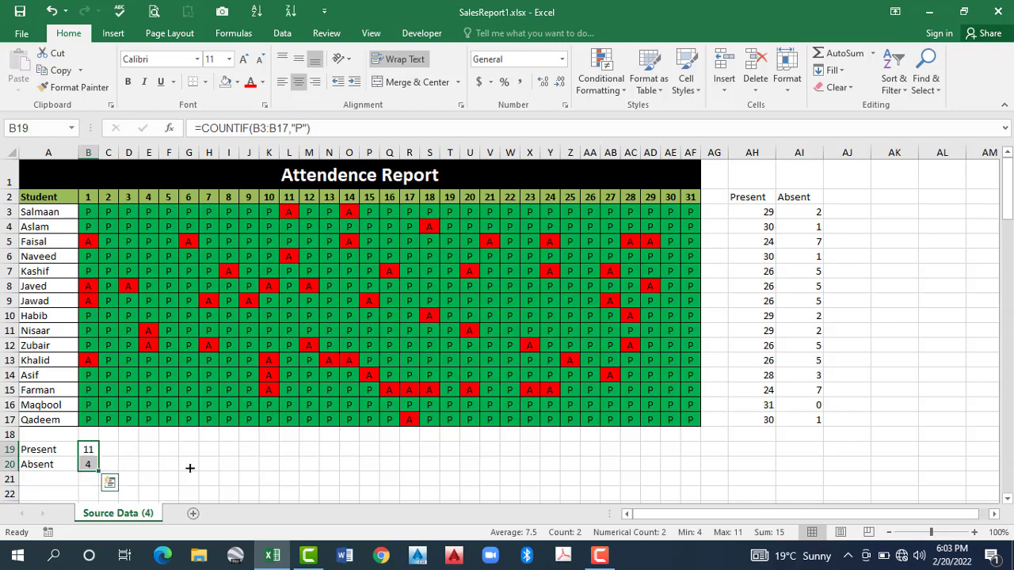
{"action": "left_click_drag", "start_coordinate": [439, 475], "coordinate": [624, 469]}
{"action": "left_click_drag", "start_coordinate": [693, 468], "coordinate": [135, 440]}
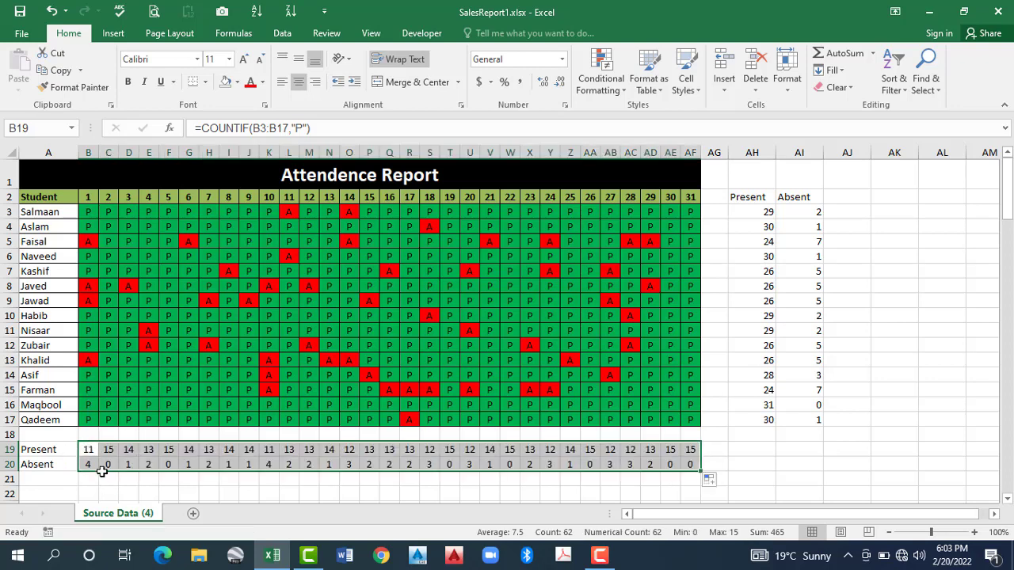
{"action": "left_click", "coordinate": [86, 451]}
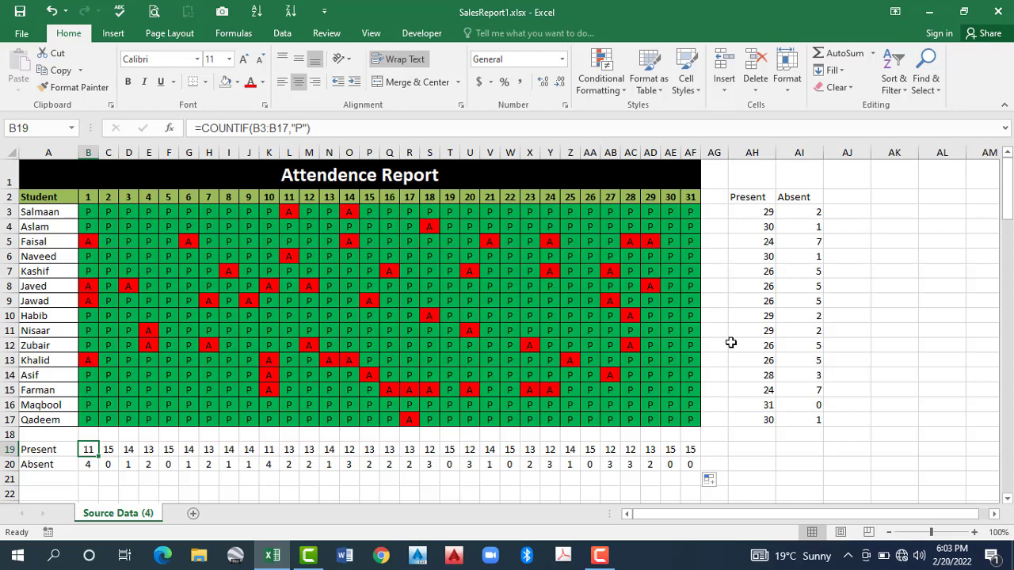
{"action": "left_click", "coordinate": [465, 280]}
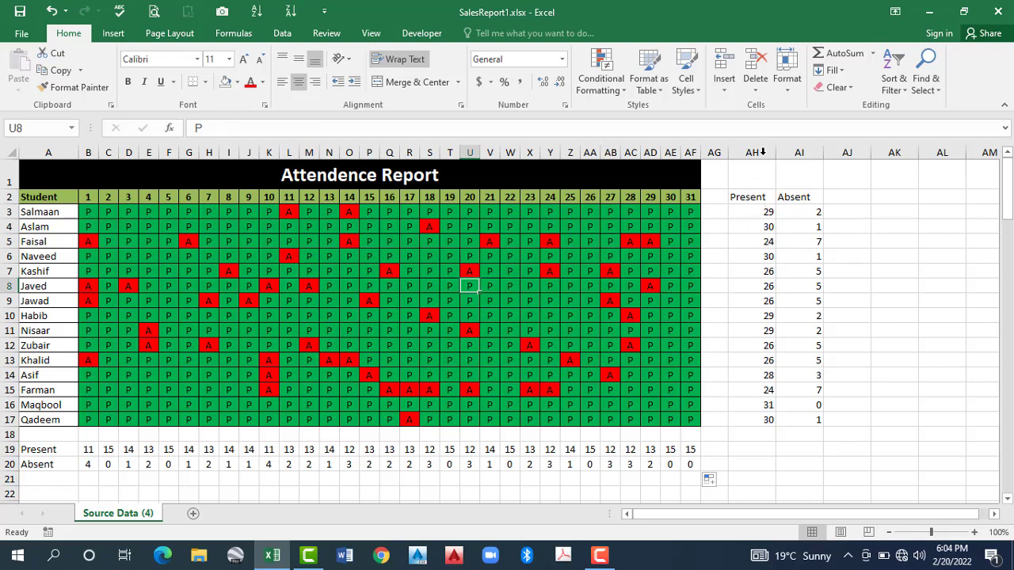
{"action": "left_click", "coordinate": [753, 211]}
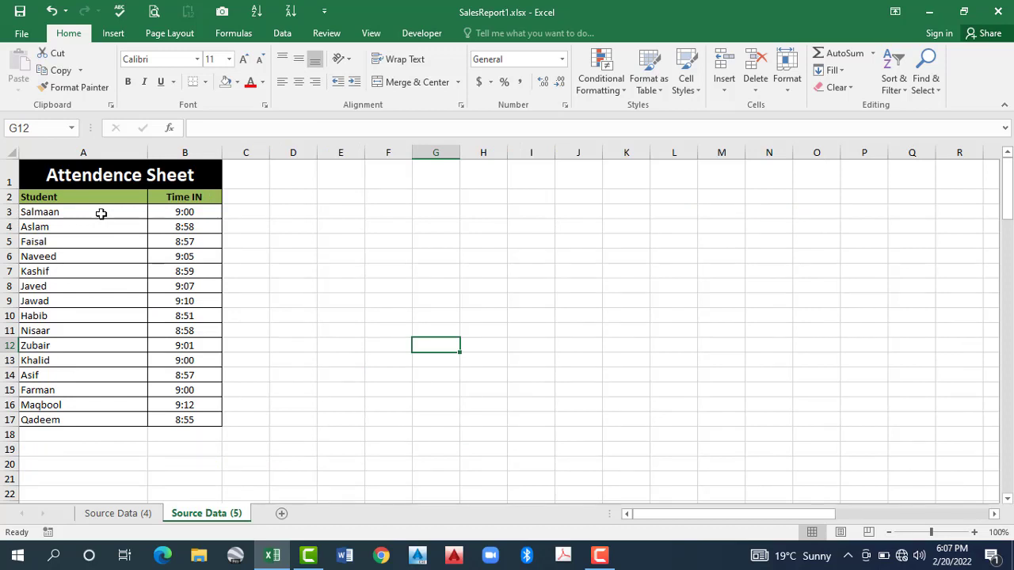
Set up a conditional formatting rule for the Time IN cells B3:B17 that matches cell values greater than 9:00
{"action": "left_click", "coordinate": [189, 212]}
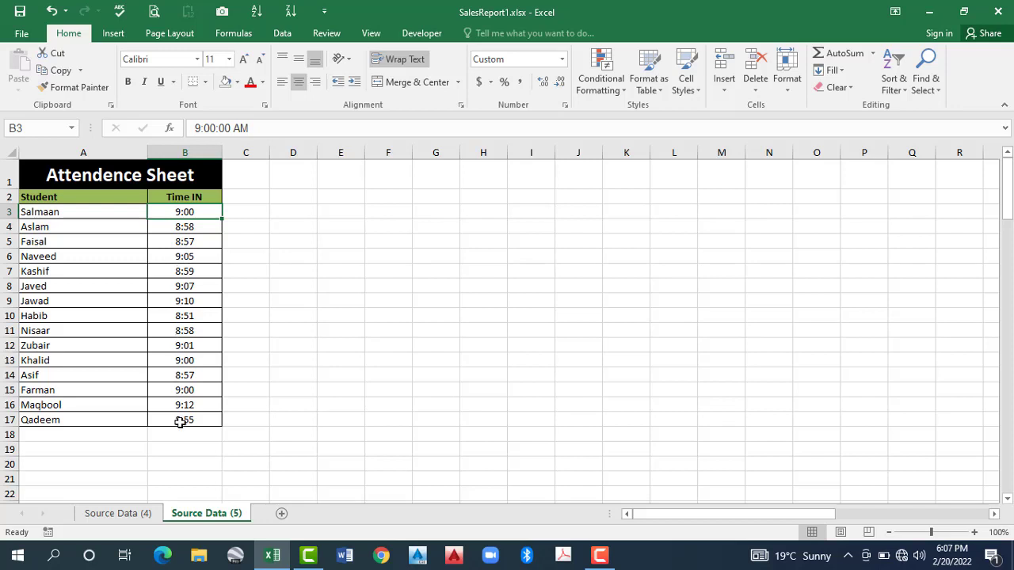
{"action": "key", "text": "ctrl+shift+Down"}
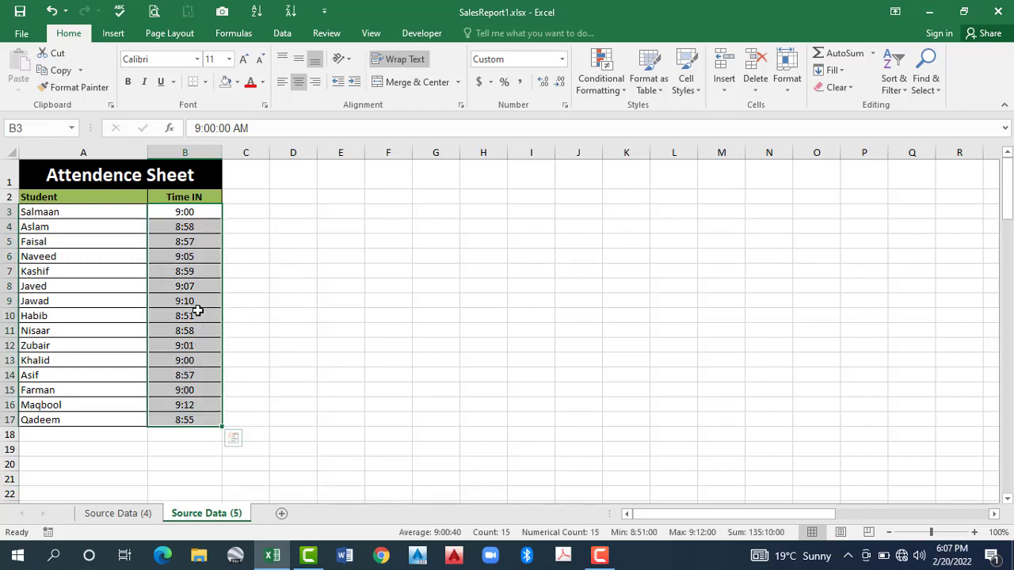
{"action": "left_click", "coordinate": [195, 214]}
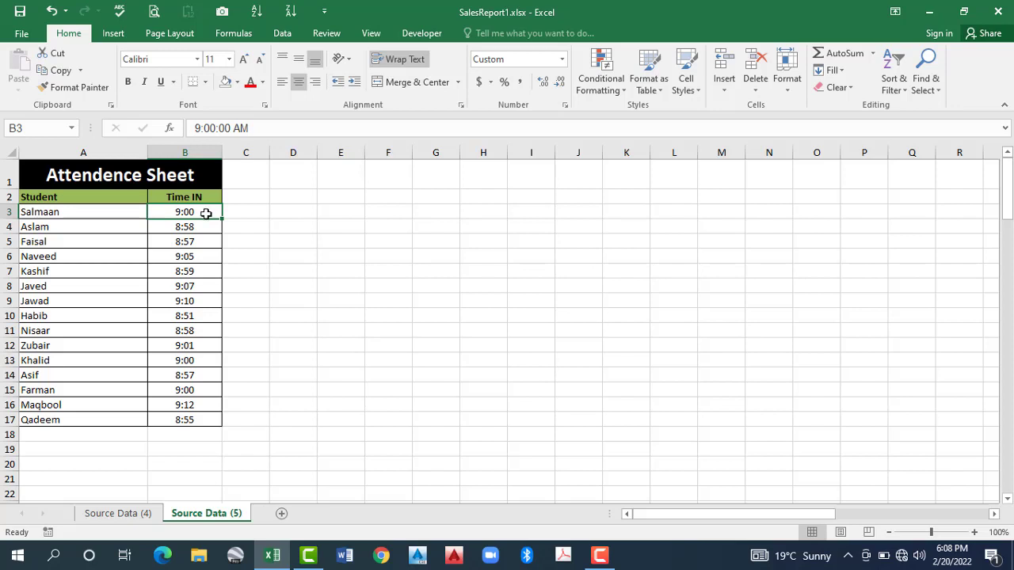
{"action": "left_click_drag", "start_coordinate": [206, 214], "coordinate": [190, 419]}
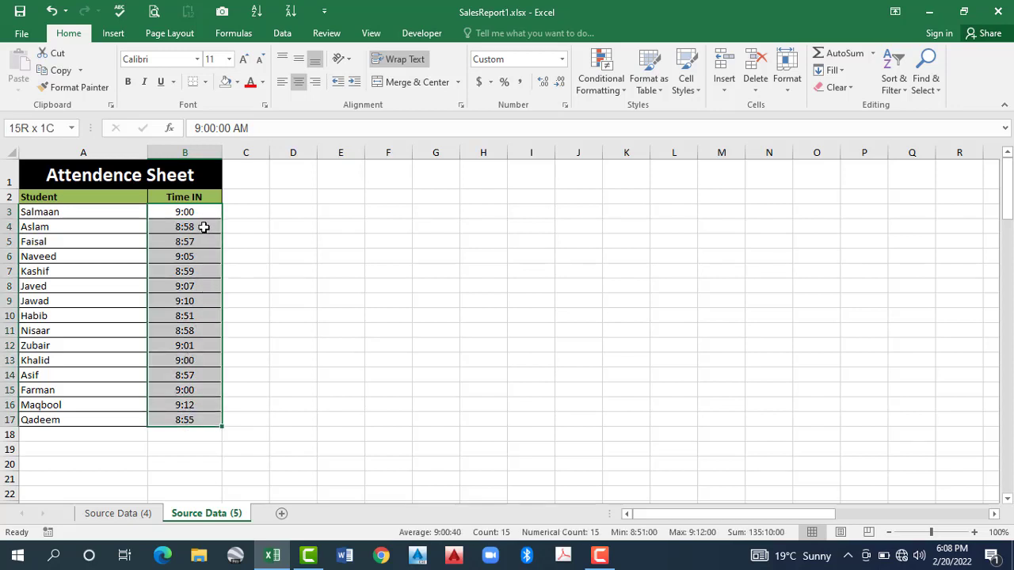
{"action": "left_click_drag", "start_coordinate": [203, 227], "coordinate": [204, 232]}
{"action": "left_click", "coordinate": [590, 77]}
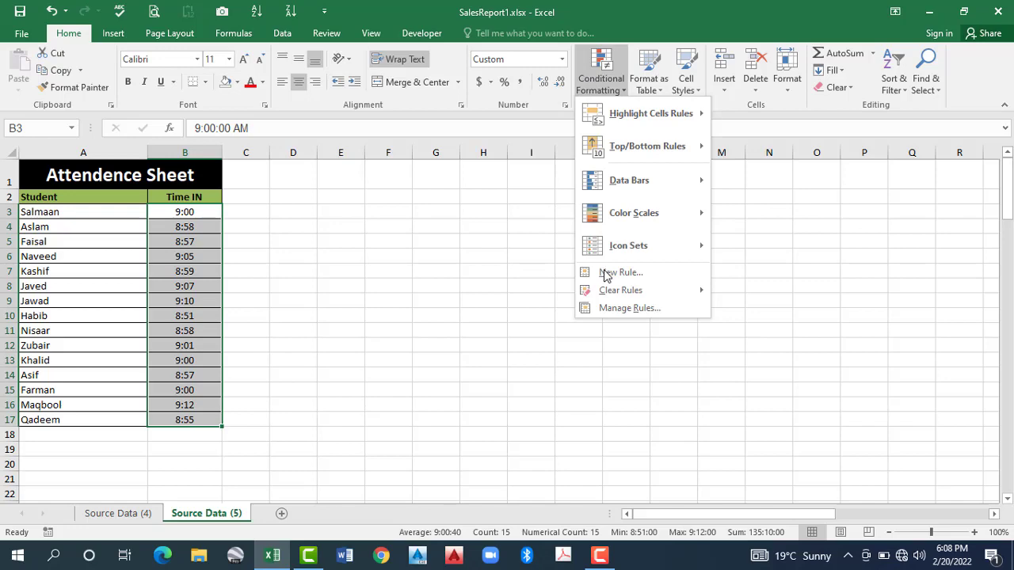
{"action": "left_click", "coordinate": [606, 273]}
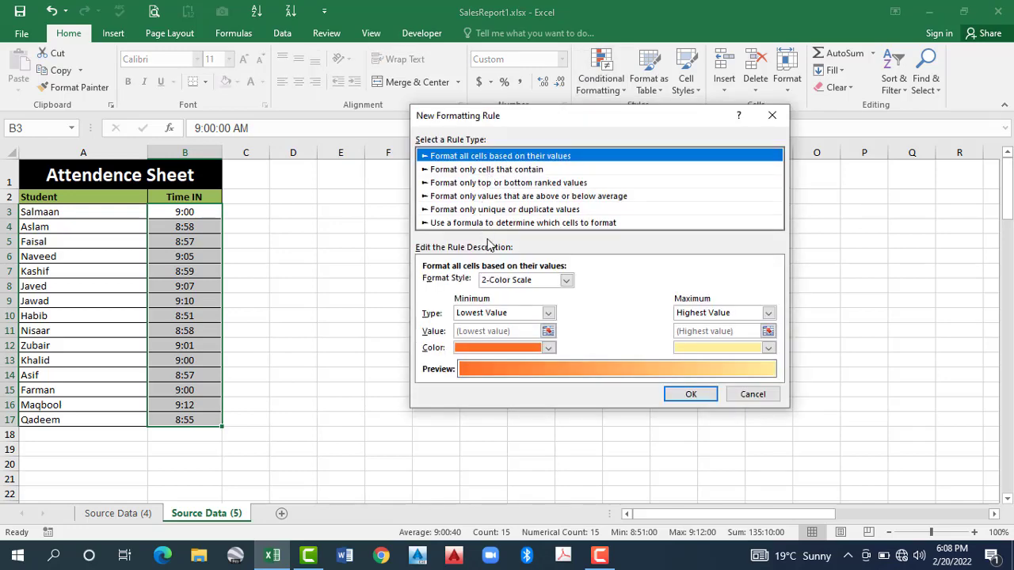
{"action": "left_click", "coordinate": [487, 170]}
{"action": "left_click", "coordinate": [552, 282]}
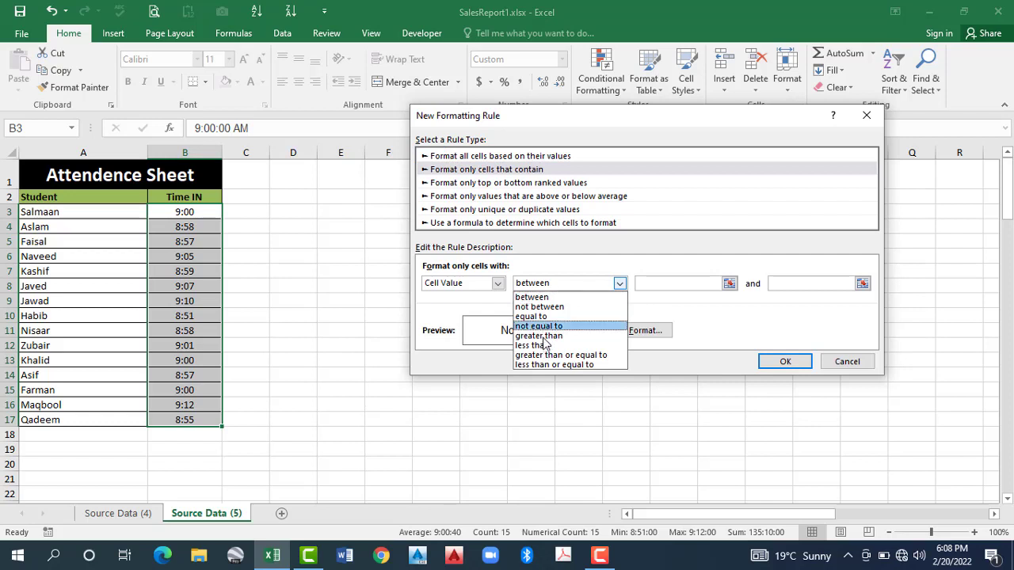
{"action": "left_click", "coordinate": [543, 336]}
{"action": "left_click", "coordinate": [679, 283]}
{"action": "type", "text": "9"}
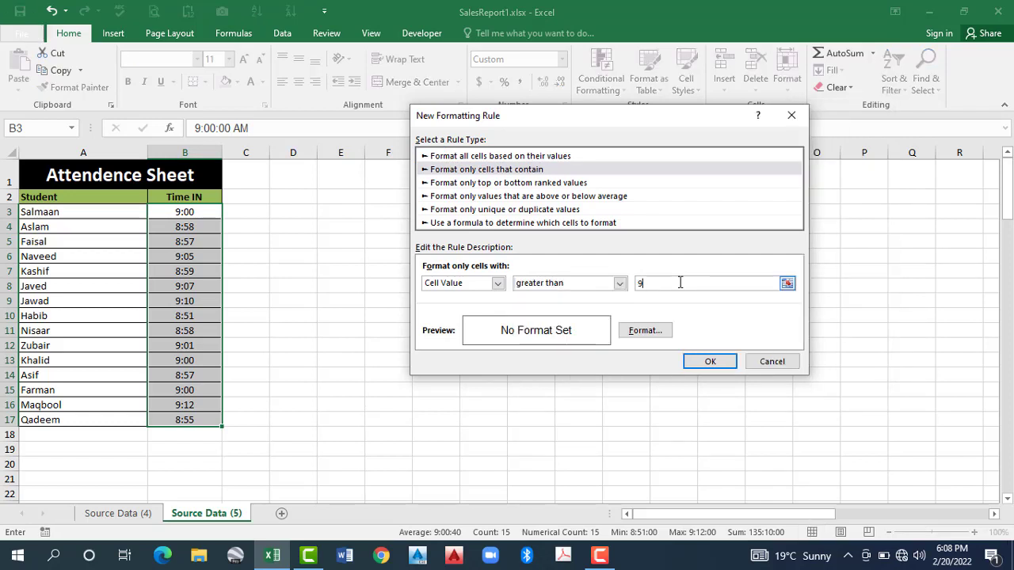
{"action": "type", "text": ":00"}
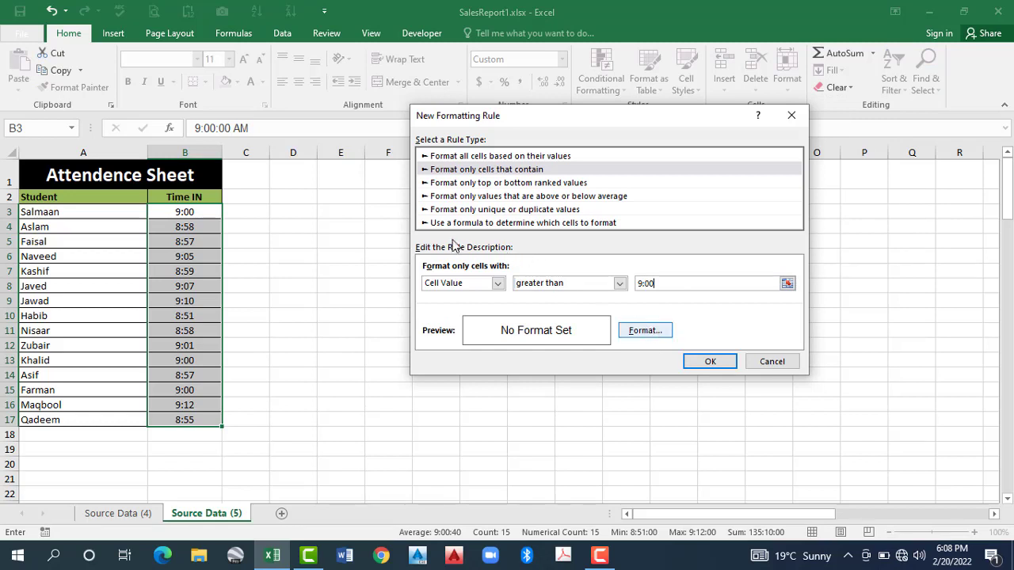
Give the late-arrival rule a red fill and apply it to the Time IN cells
{"action": "key", "text": "Tab"}
{"action": "key", "text": "Return"}
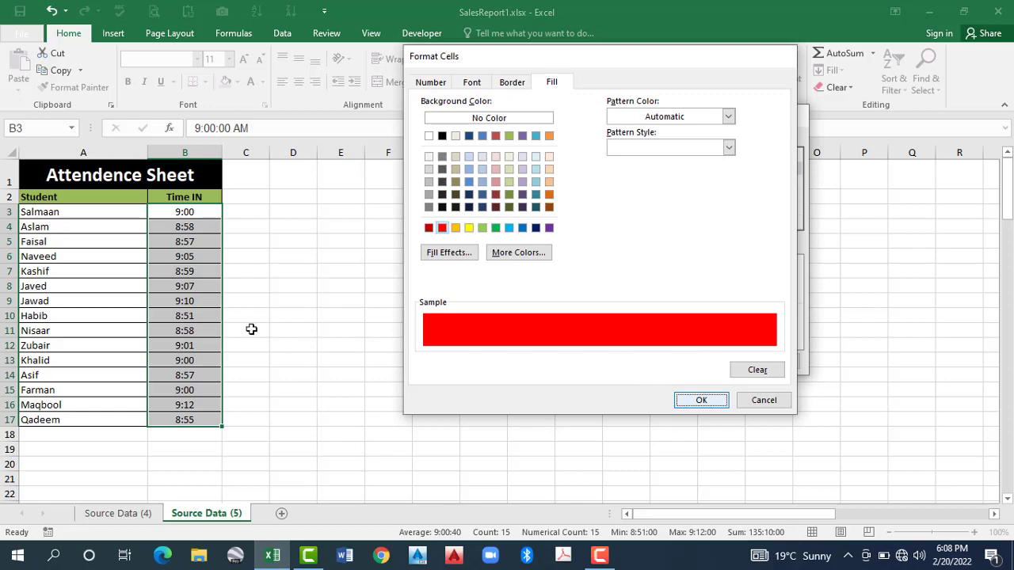
{"action": "key", "text": "Return"}
{"action": "key", "text": "Return"}
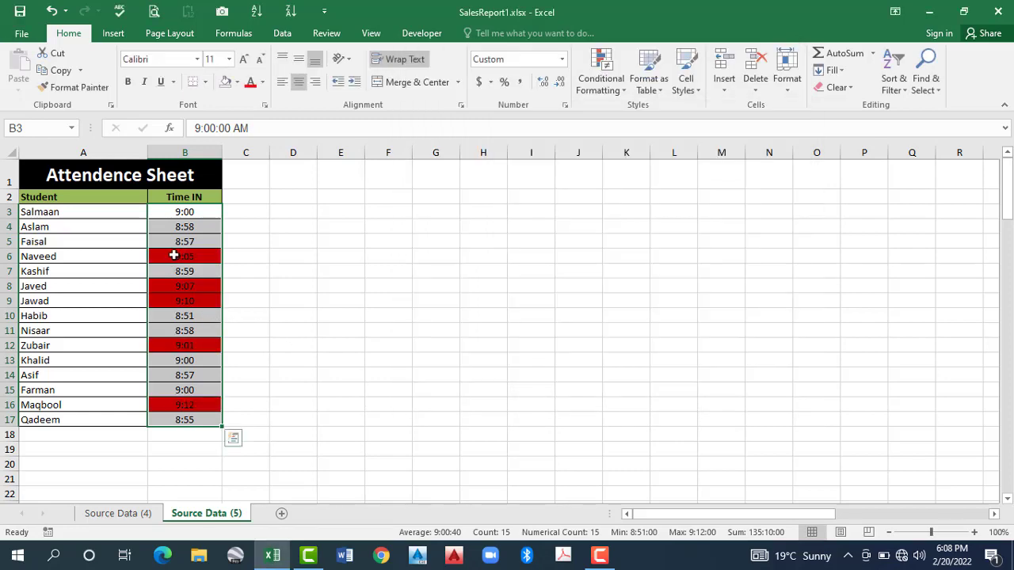
Change the first student's Time IN in B3 to 9:05
{"action": "left_click", "coordinate": [173, 256]}
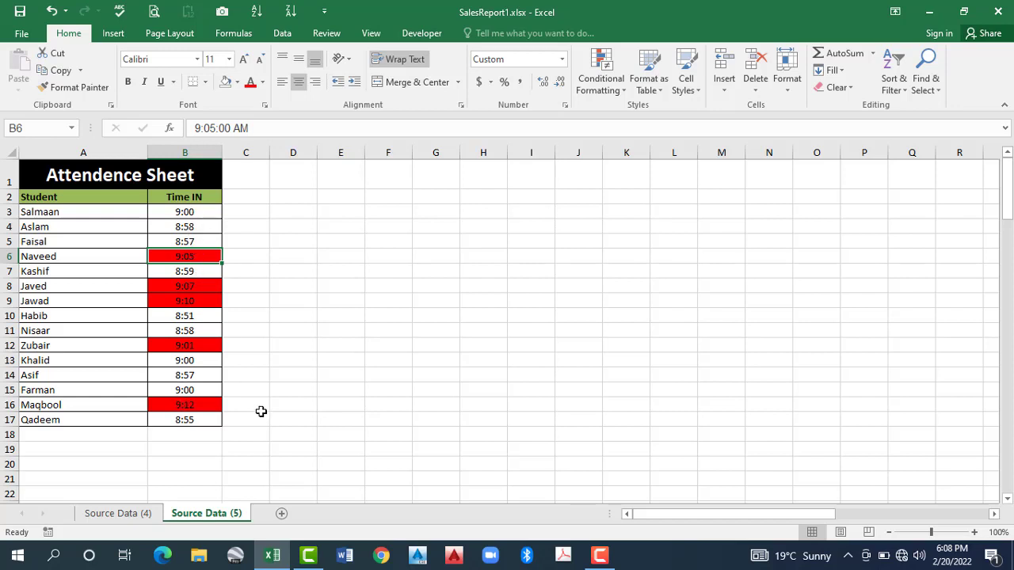
{"action": "key", "text": "Up"}
{"action": "key", "text": "Up"}
{"action": "key", "text": "Up"}
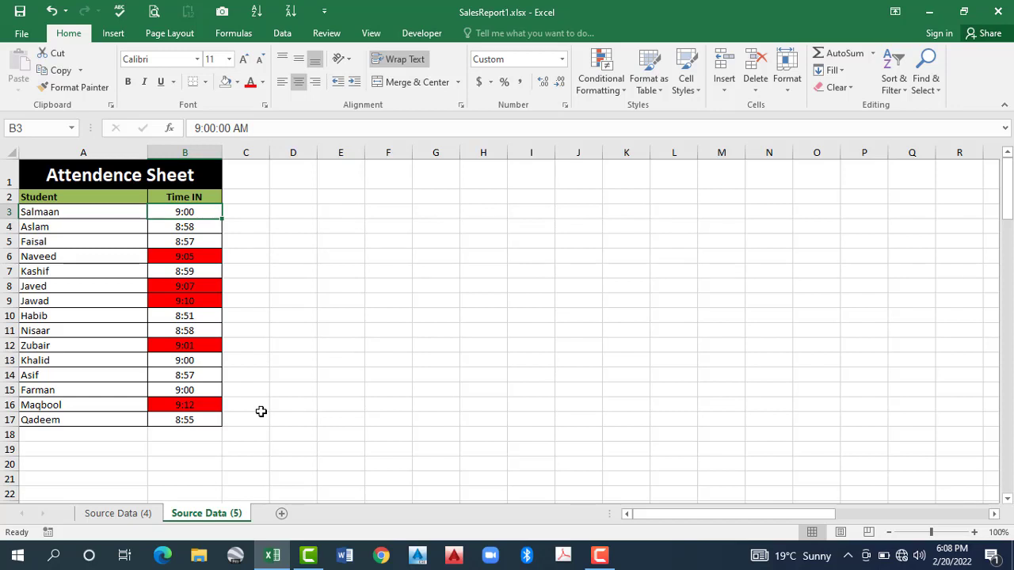
{"action": "type", "text": "9:05"}
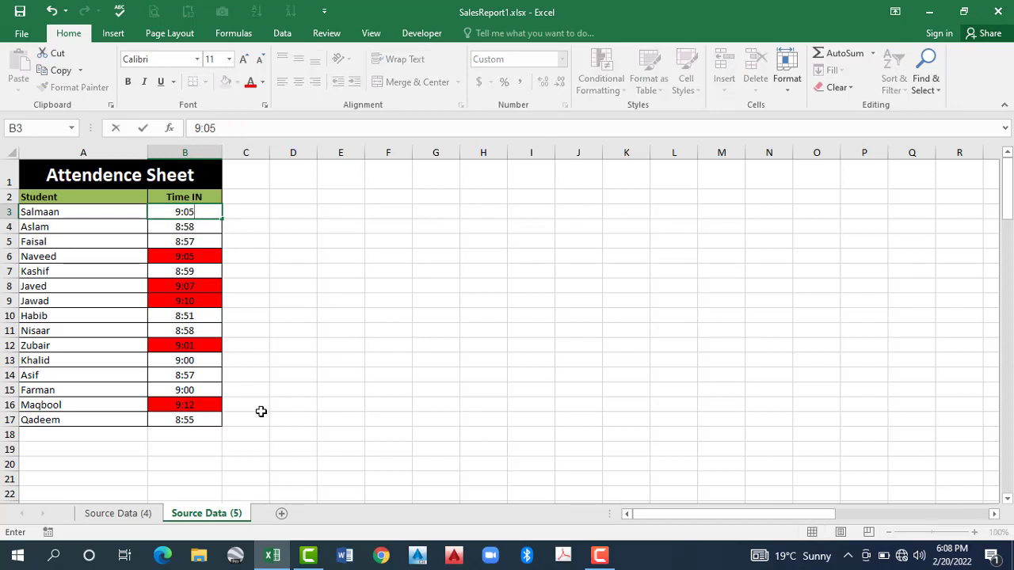
{"action": "key", "text": "Return"}
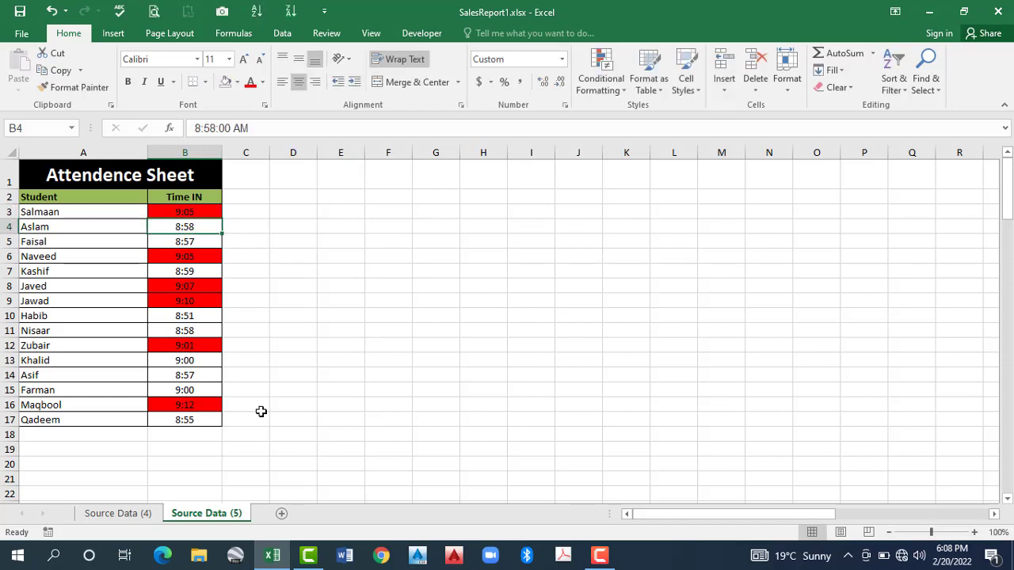
Change the Time IN value in B6 to 8:57
{"action": "key", "text": "Down"}
{"action": "key", "text": "Down"}
{"action": "type", "text": "8"}
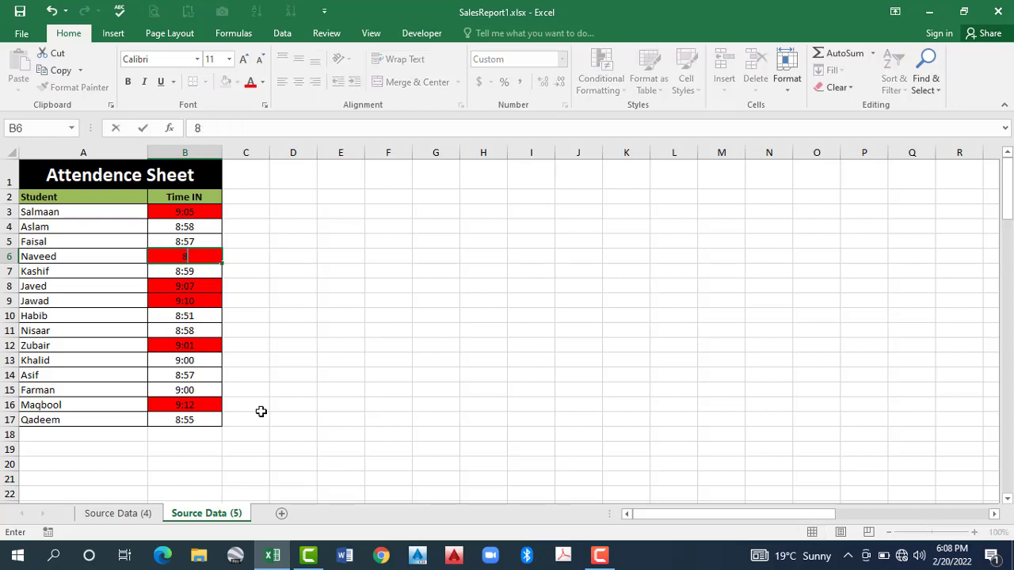
{"action": "type", "text": ":57"}
{"action": "key", "text": "Return"}
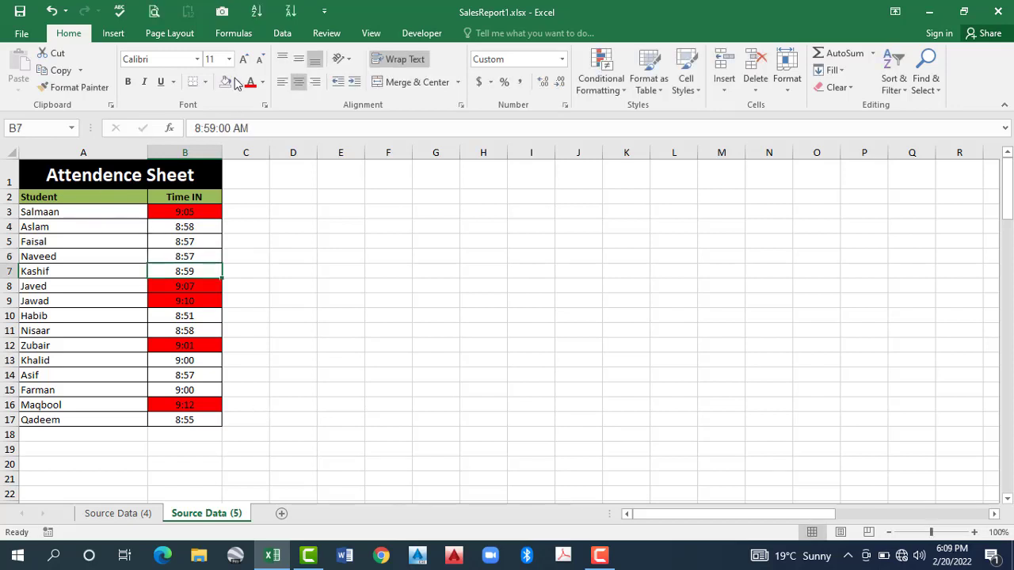
{"action": "key", "text": "Up"}
{"action": "key", "text": "Up"}
{"action": "key", "text": "Up"}
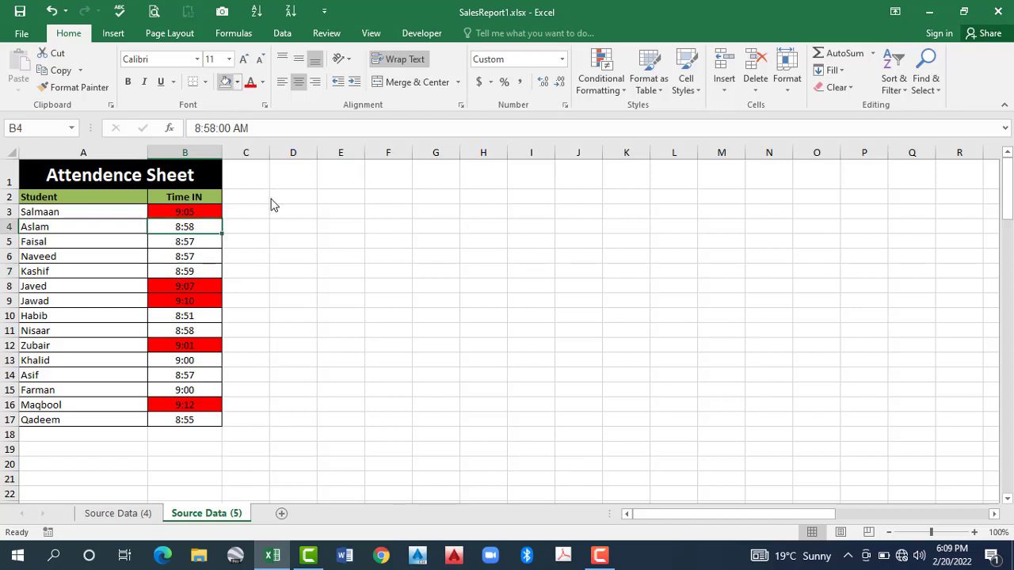
{"action": "key", "text": "alt+h"}
{"action": "key", "text": "h"}
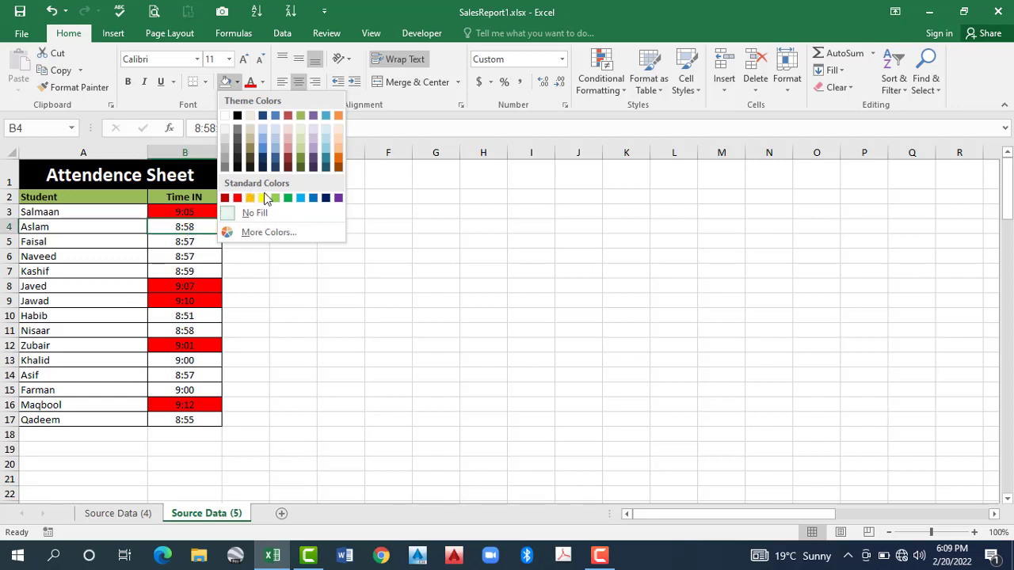
{"action": "left_click", "coordinate": [182, 221]}
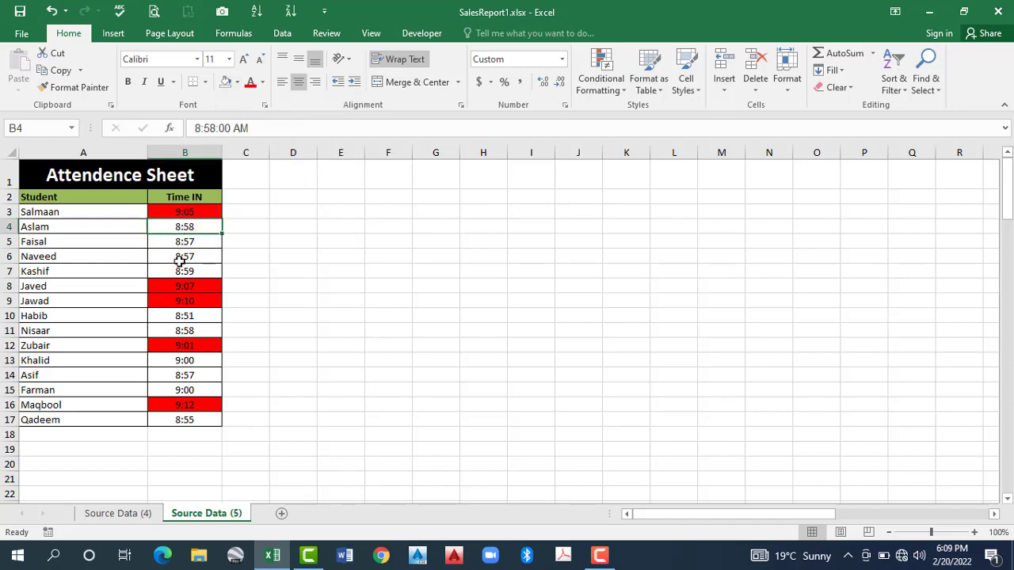
Set up a second conditional formatting rule for B3:B17 that matches cell values less than or equal to 9:00
{"action": "left_click_drag", "start_coordinate": [184, 211], "coordinate": [174, 416]}
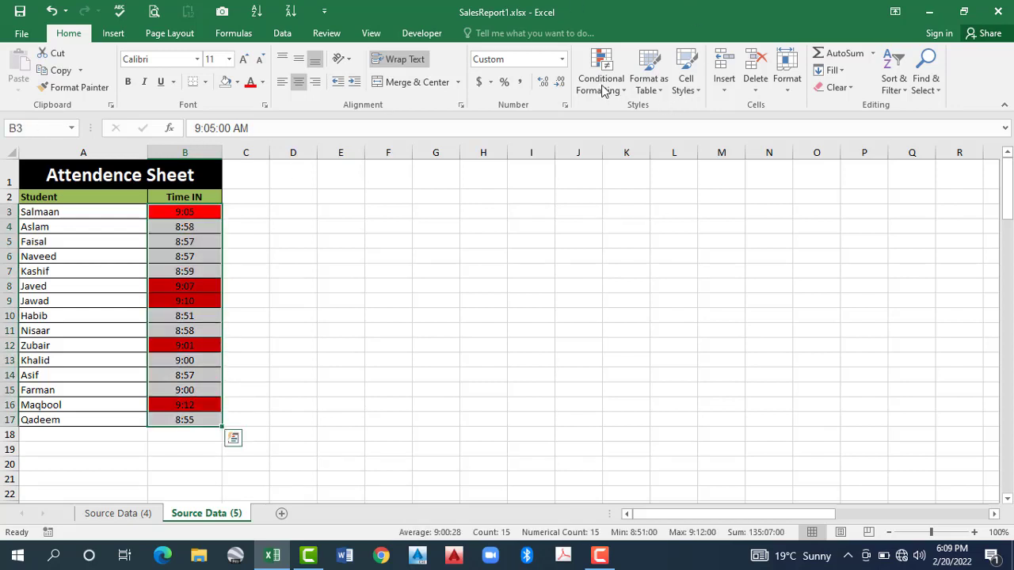
{"action": "key", "text": "alt+h"}
{"action": "key", "text": "l"}
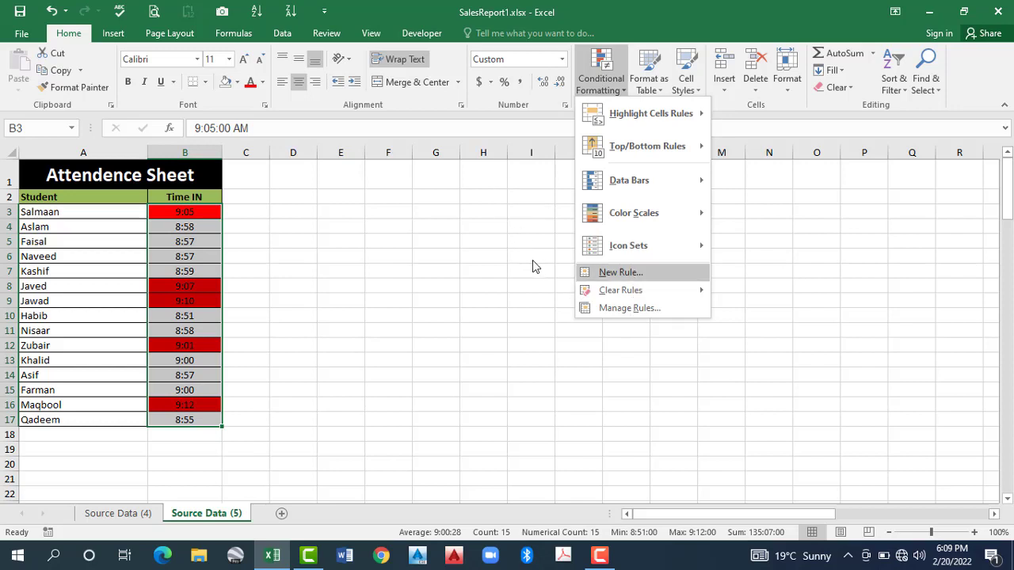
{"action": "key", "text": "n"}
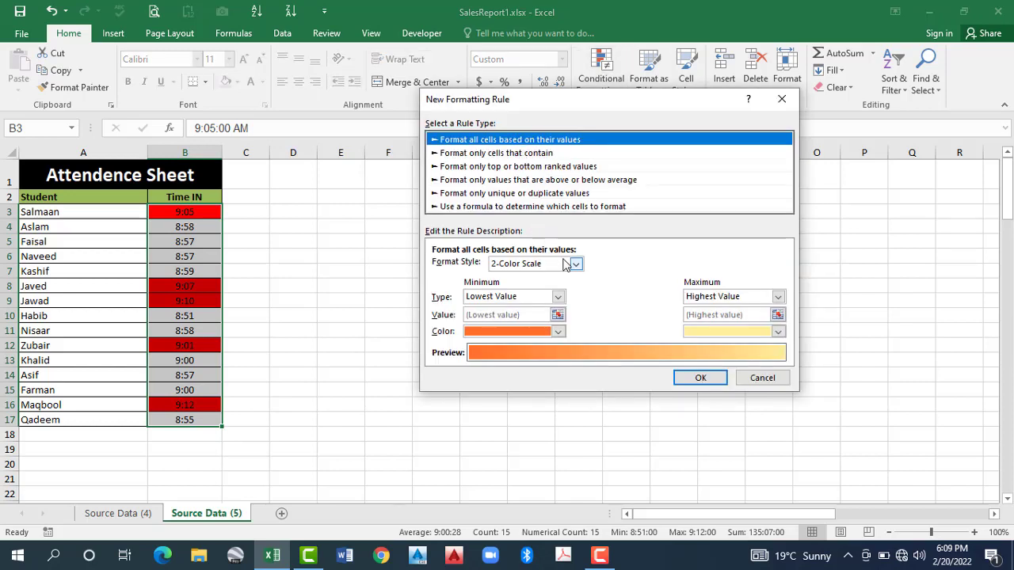
{"action": "key", "text": "Down"}
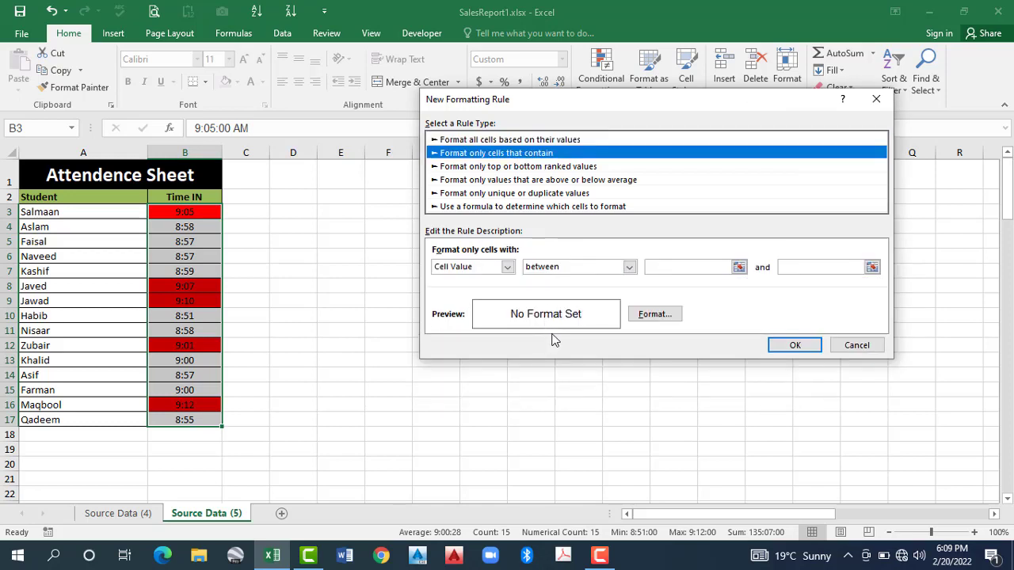
{"action": "key", "text": "alt+Down"}
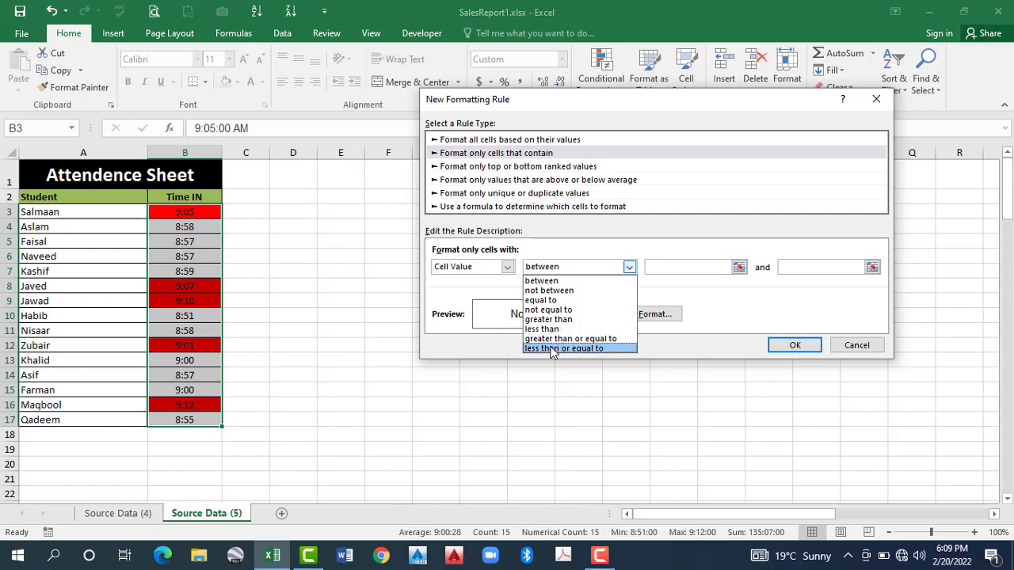
{"action": "left_click", "coordinate": [669, 266]}
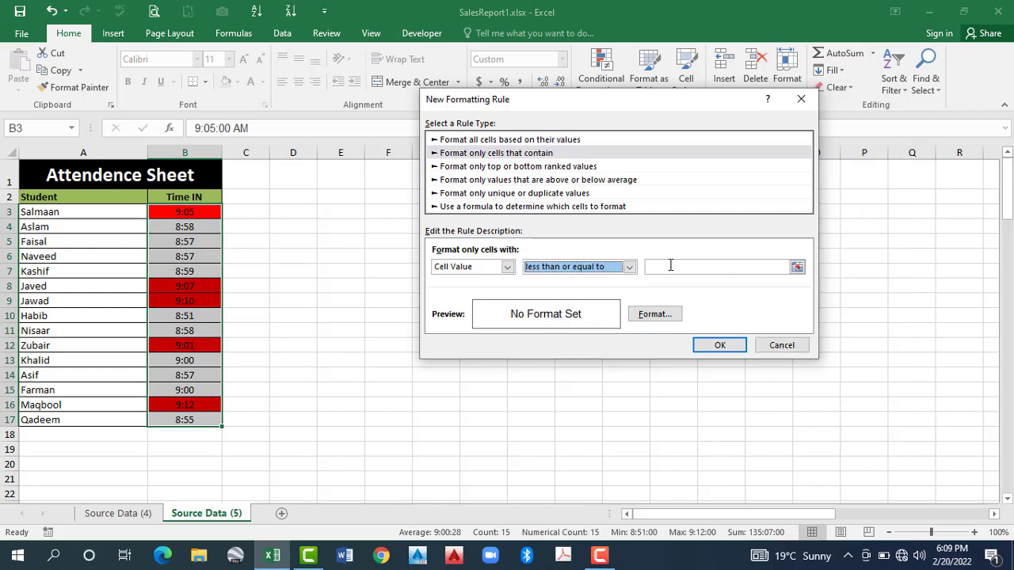
{"action": "left_click", "coordinate": [670, 266]}
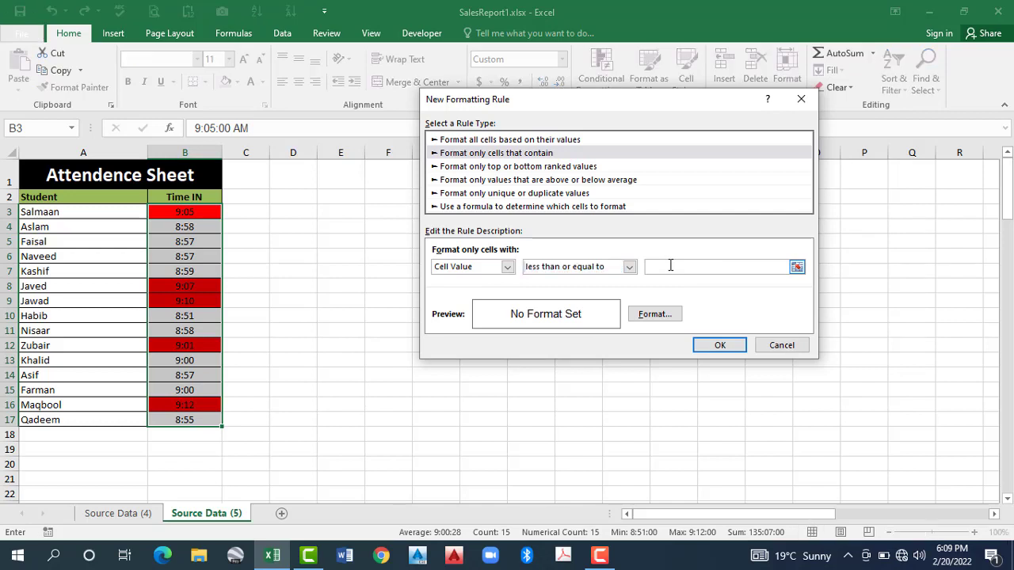
{"action": "type", "text": "9:00"}
Give the on-time rule a dark olive green fill and apply it to the Time IN cells
{"action": "left_click", "coordinate": [647, 310]}
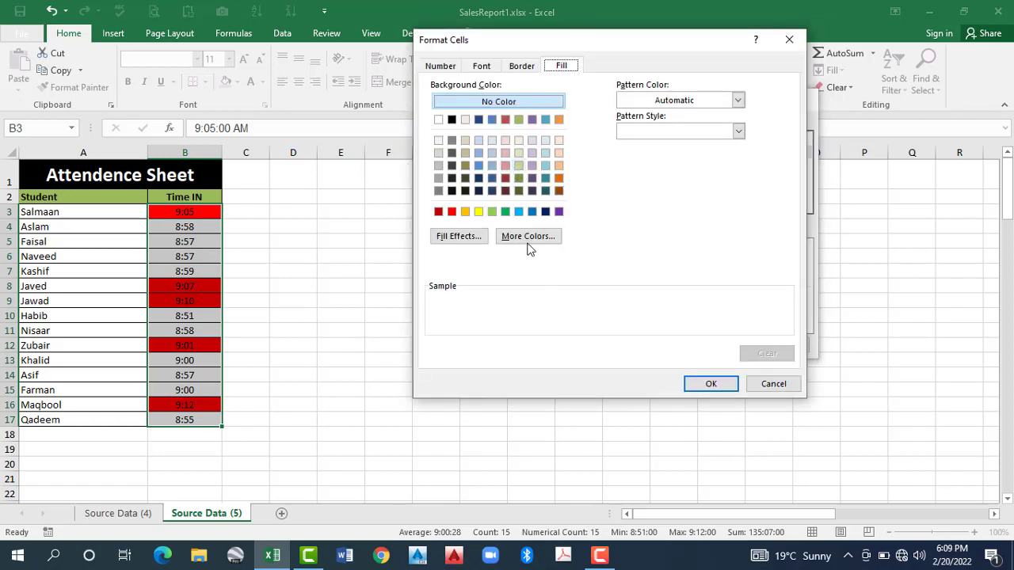
{"action": "left_click", "coordinate": [518, 164]}
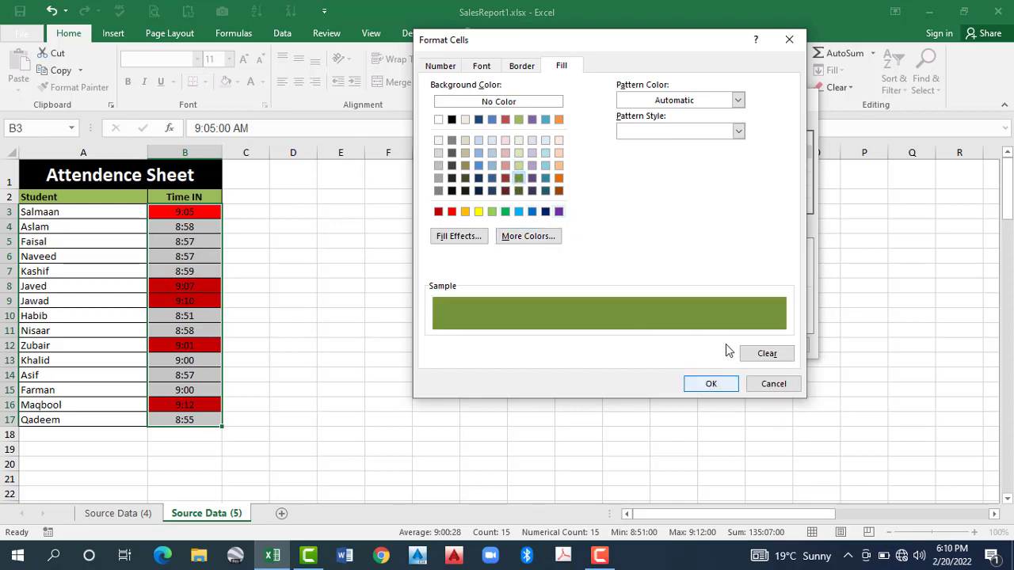
{"action": "key", "text": "Return"}
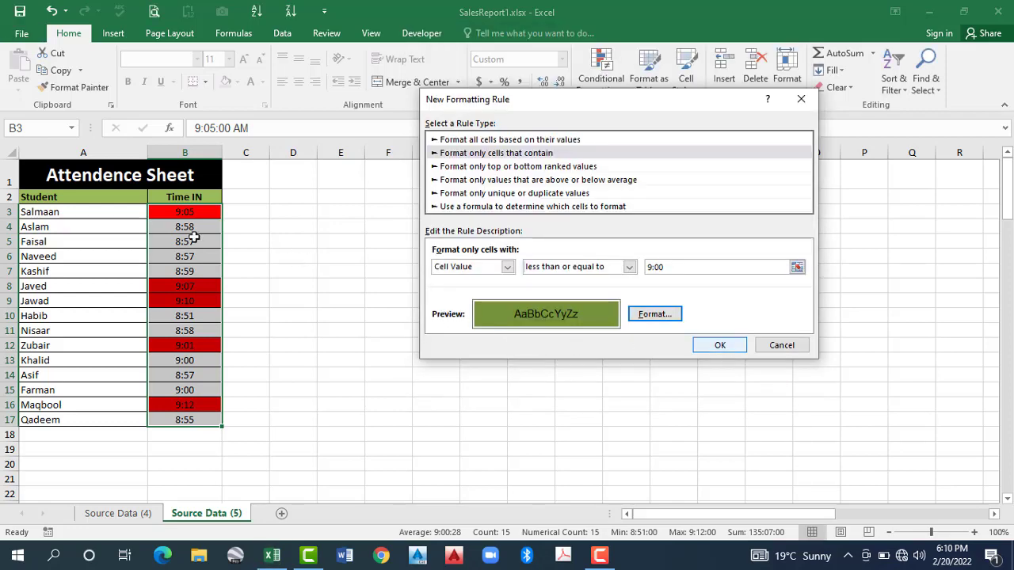
{"action": "key", "text": "Return"}
{"action": "left_click", "coordinate": [435, 315]}
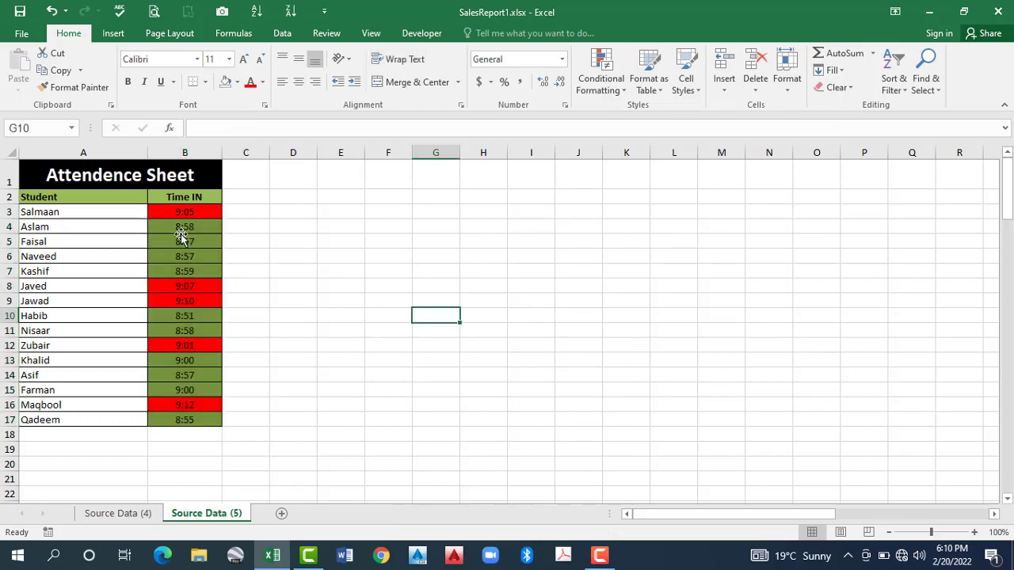
{"action": "left_click", "coordinate": [181, 228]}
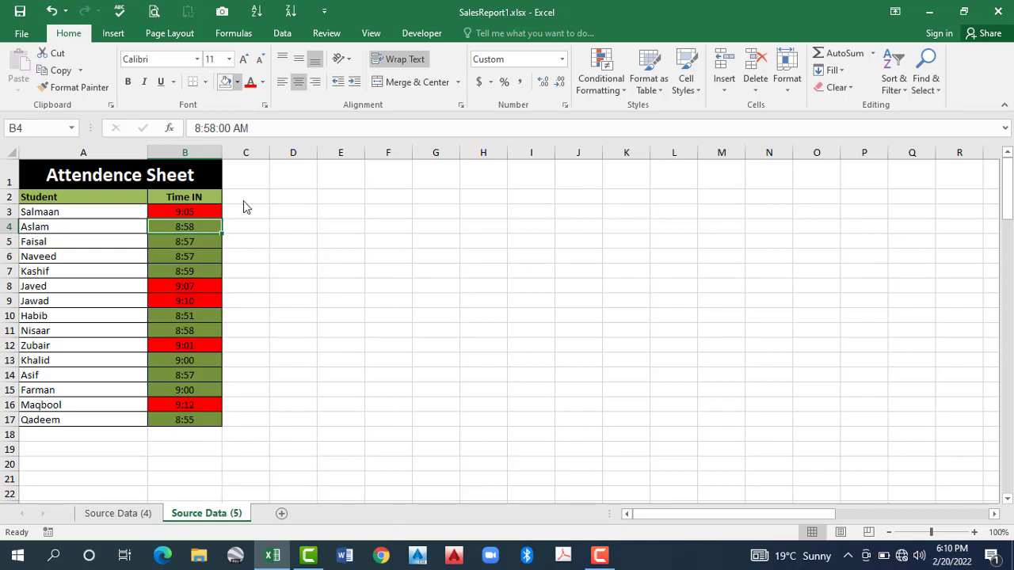
{"action": "key", "text": "alt+h"}
{"action": "key", "text": "h"}
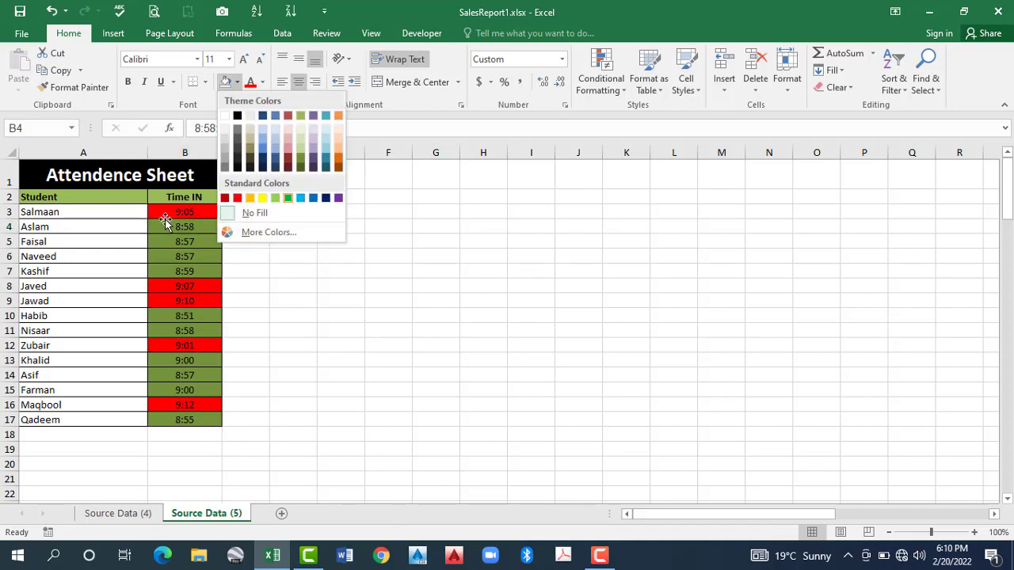
{"action": "key", "text": "Escape"}
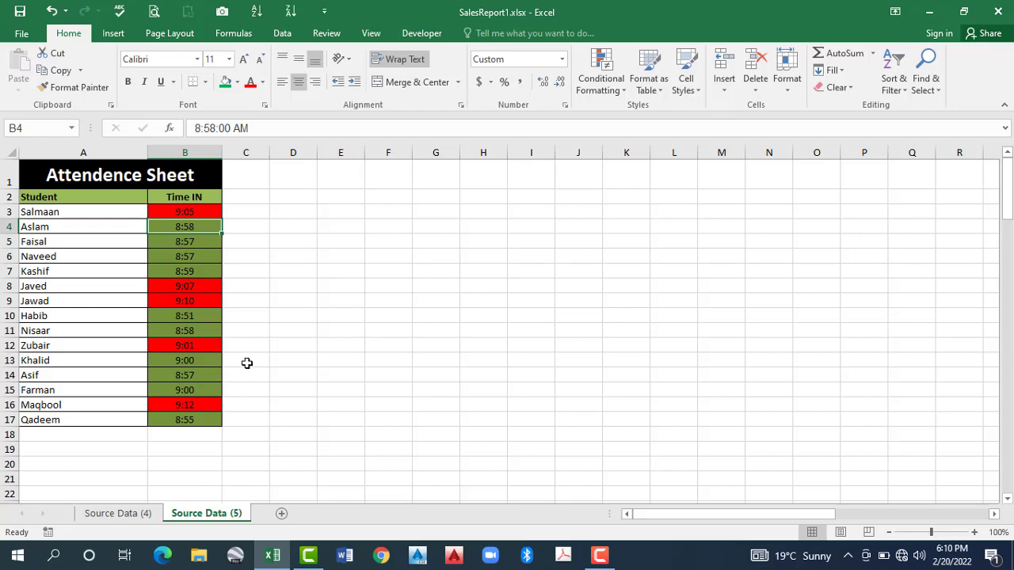
Set the Time IN value in B5 to 9:05 and check the colours of the neighbouring Time IN cells
{"action": "key", "text": "Down"}
{"action": "type", "text": "9"}
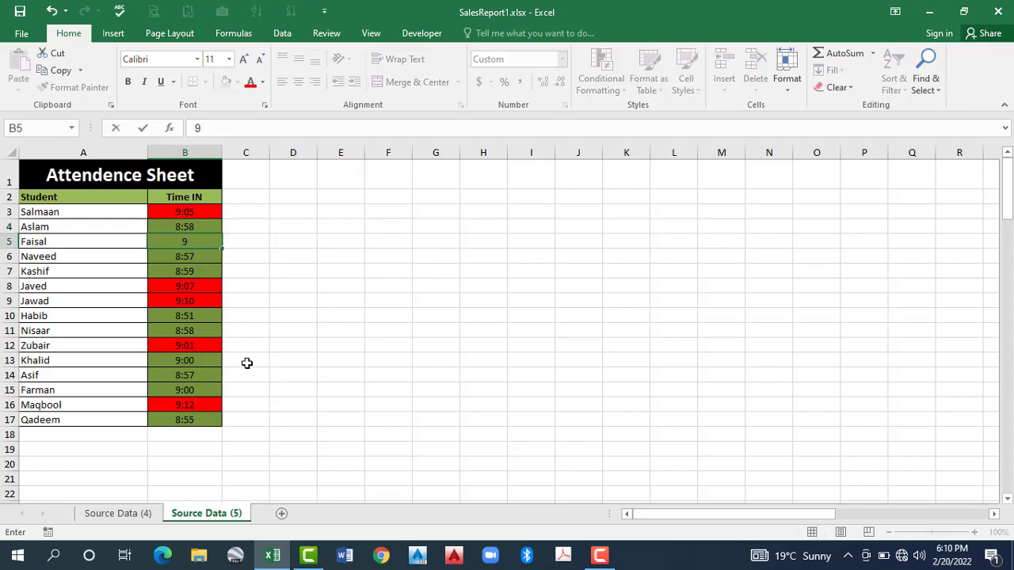
{"action": "type", "text": ":05"}
{"action": "key", "text": "Return"}
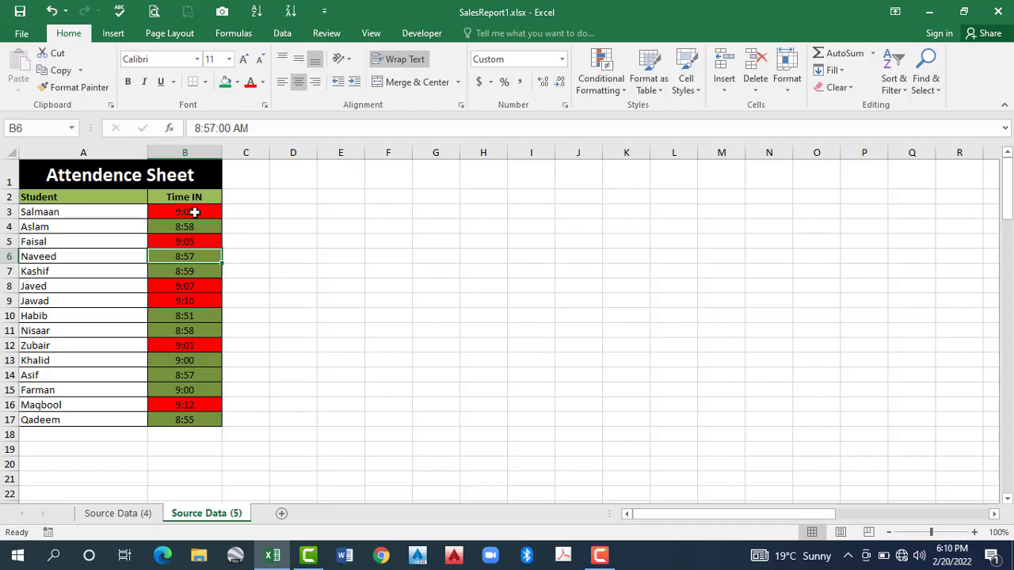
{"action": "left_click", "coordinate": [194, 211]}
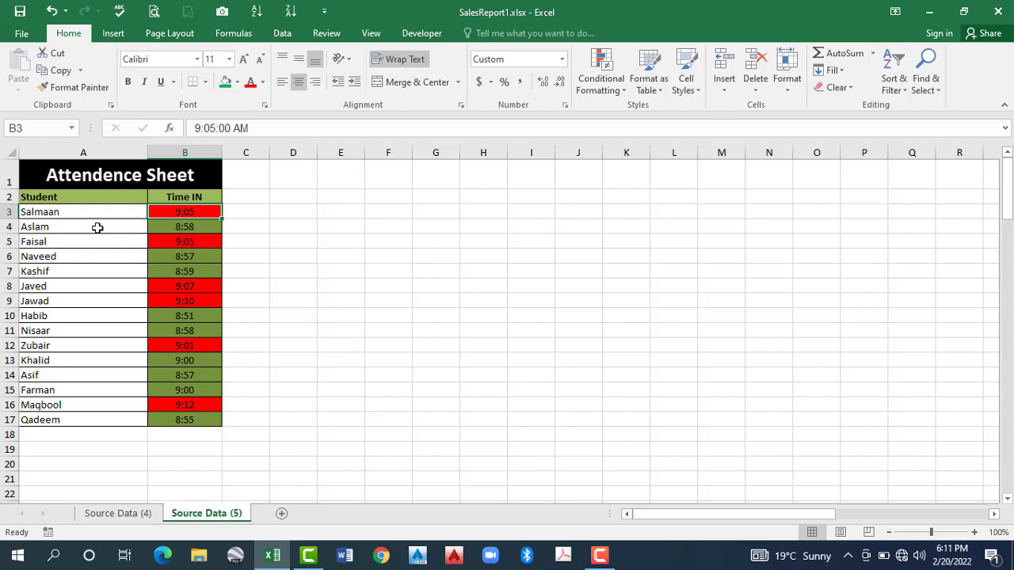
{"action": "left_click", "coordinate": [199, 225]}
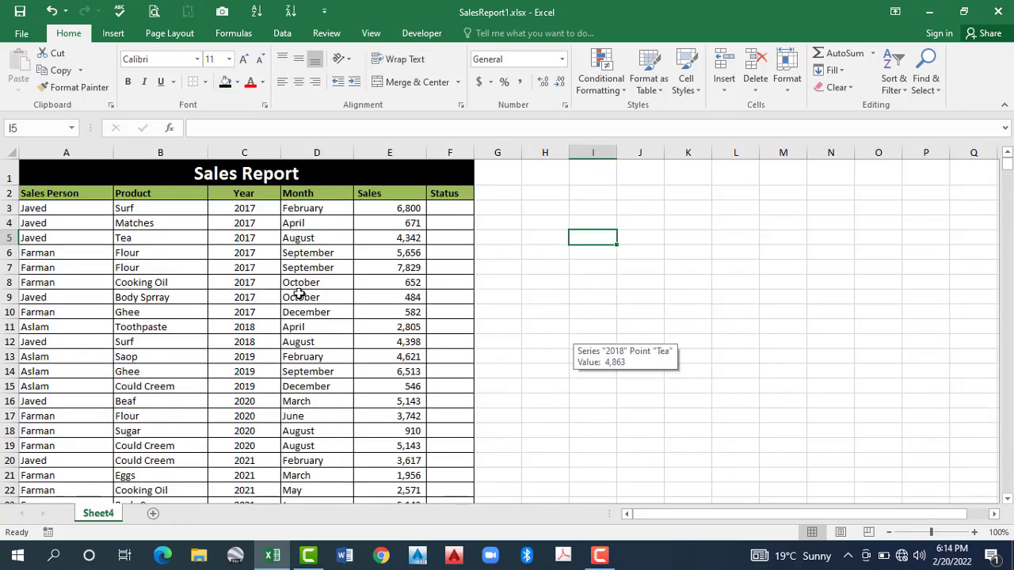
Enter OK as the Status of the first sales record, in cell F3 of the Sales Report
{"action": "left_click", "coordinate": [158, 297]}
{"action": "left_click", "coordinate": [447, 208]}
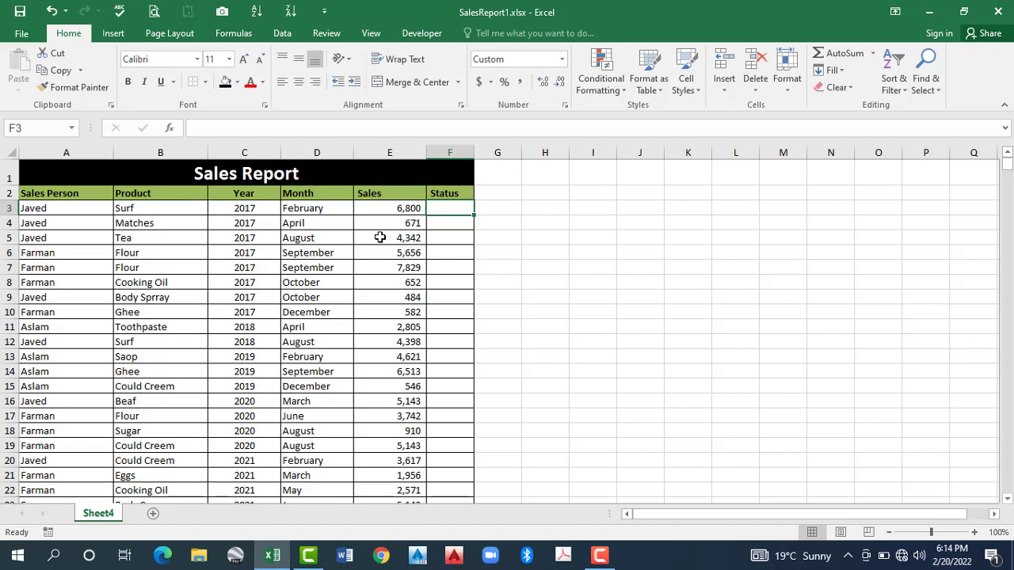
{"action": "left_click", "coordinate": [446, 239]}
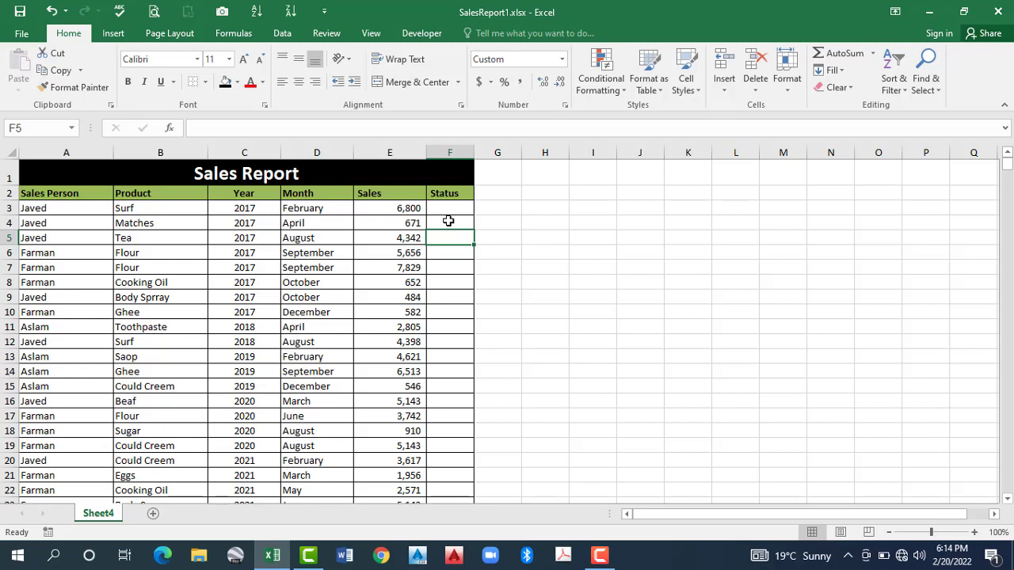
{"action": "key", "text": "Up"}
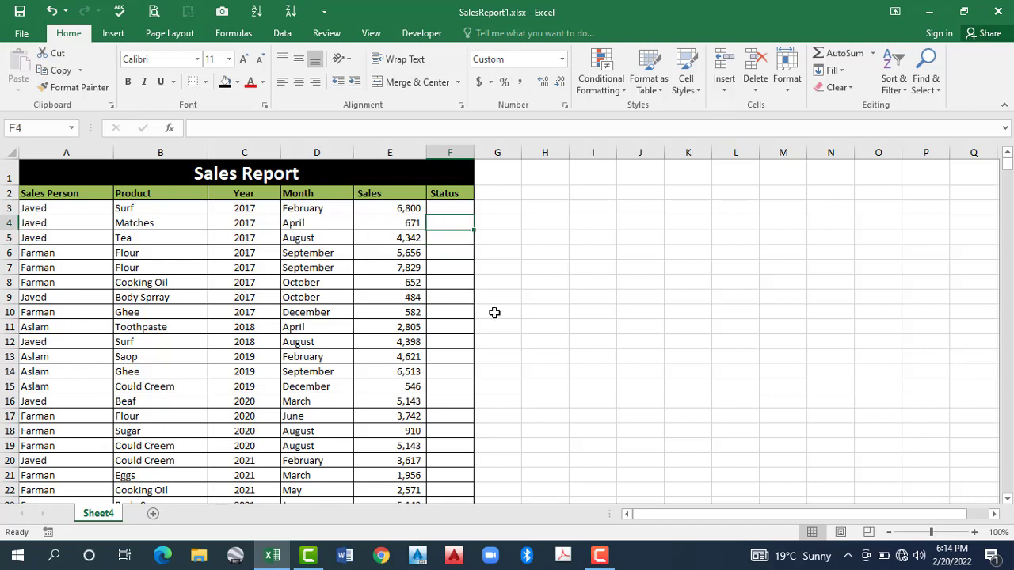
{"action": "key", "text": "Up"}
{"action": "type", "text": "O"}
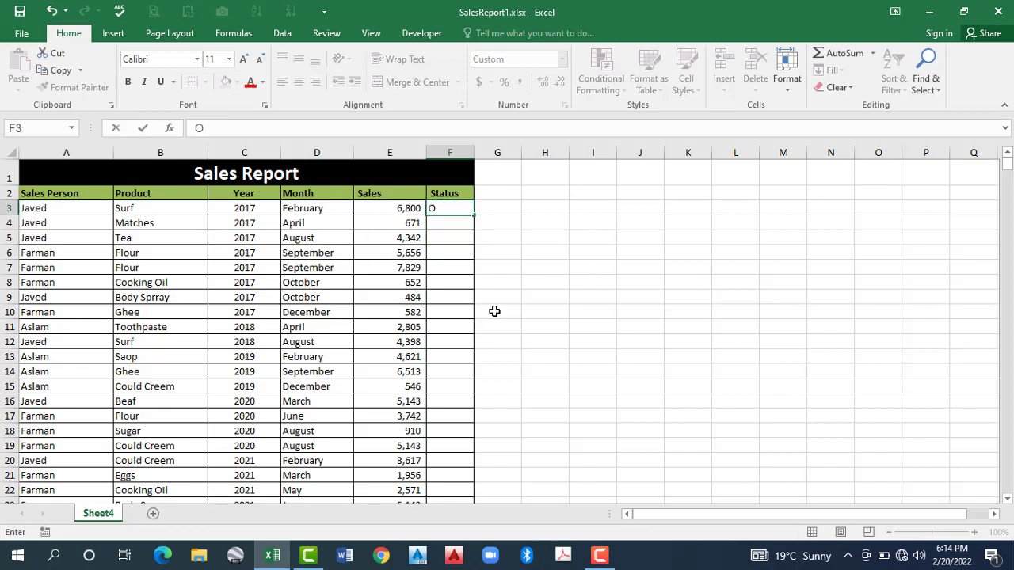
{"action": "type", "text": "K"}
{"action": "key", "text": "Return"}
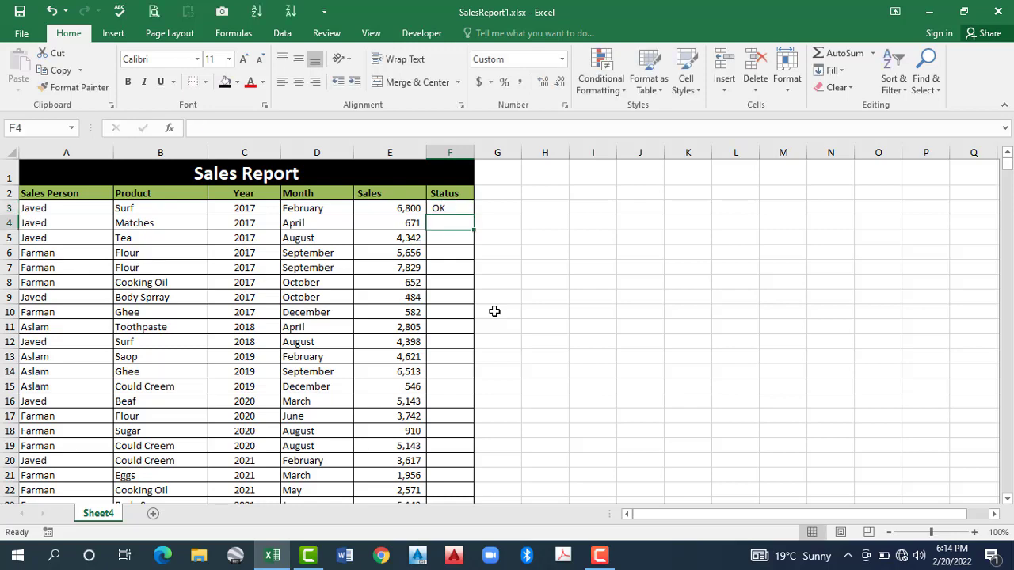
Mark further sales records as OK in Status cells F8, F11, F12, F16, F20 and F25
{"action": "key", "text": "Down"}
{"action": "key", "text": "Down"}
{"action": "key", "text": "Down"}
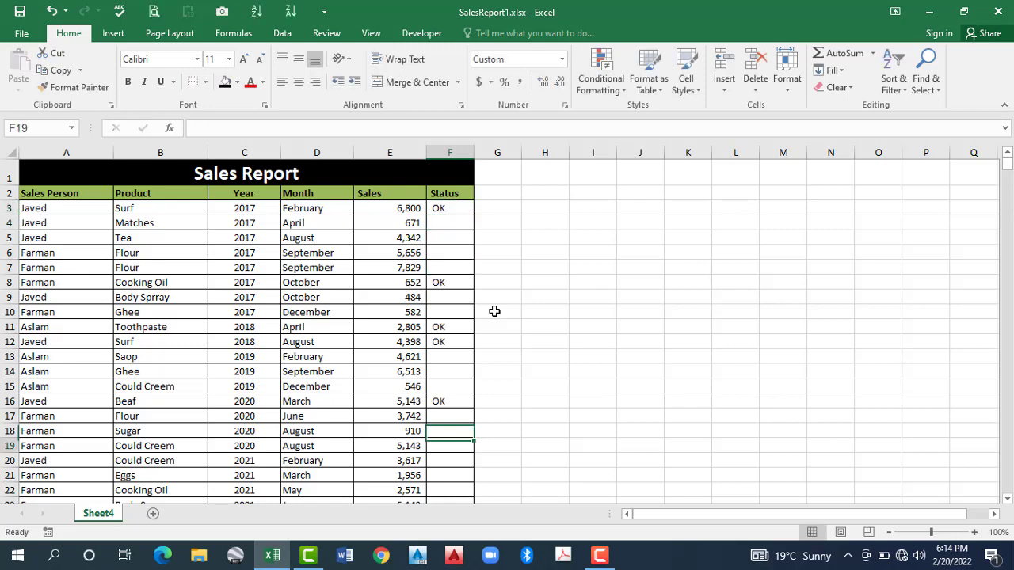
{"action": "key", "text": "Down"}
{"action": "type", "text": "OK"}
{"action": "key", "text": "Return"}
{"action": "key", "text": "Down"}
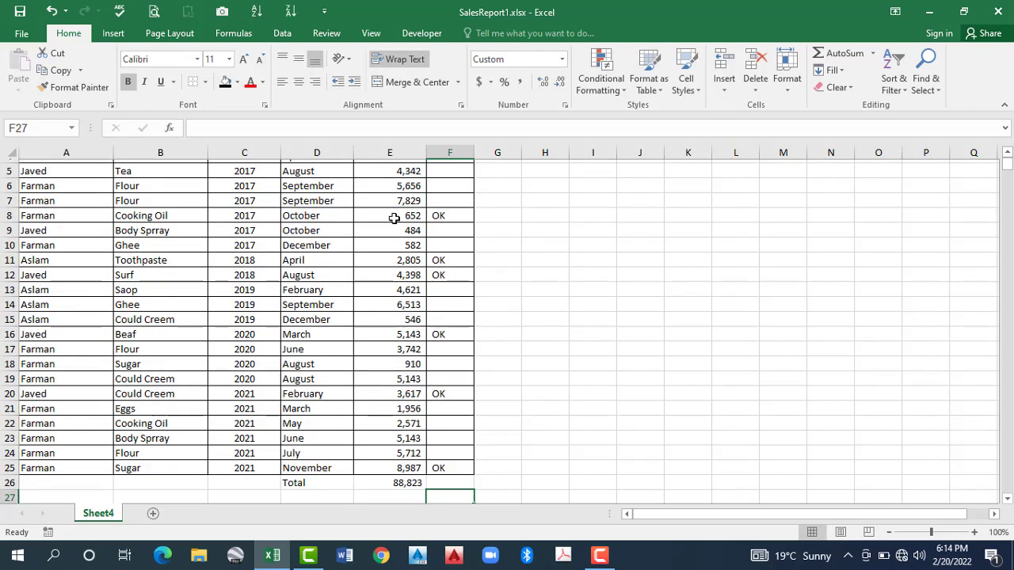
{"action": "key", "text": "Down"}
{"action": "key", "text": "Down"}
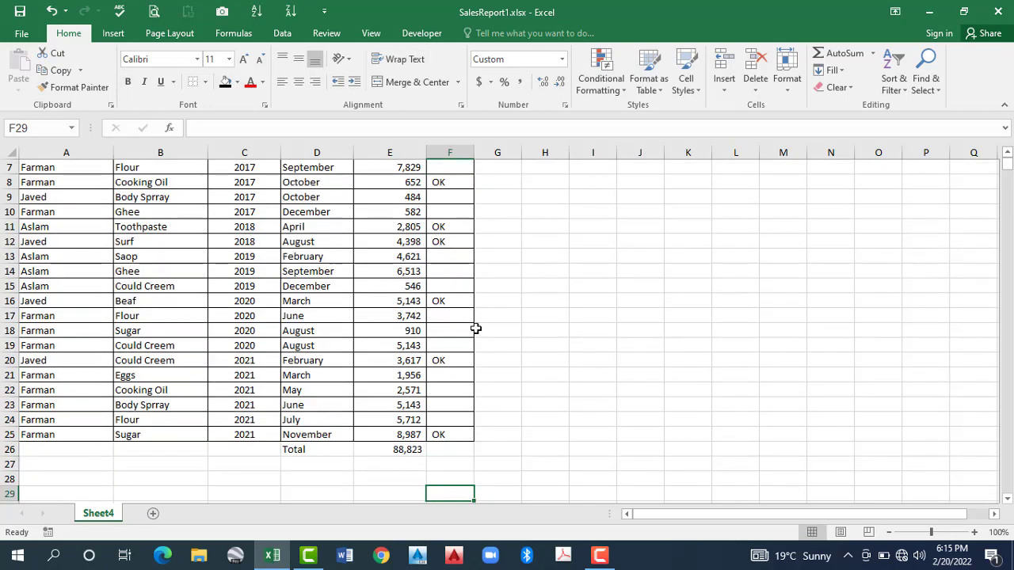
Set up a conditional formatting rule for Status cells F3:F25 that matches cell values equal to OK
{"action": "scroll", "coordinate": [440, 207], "scroll_direction": "up", "scroll_amount": 2}
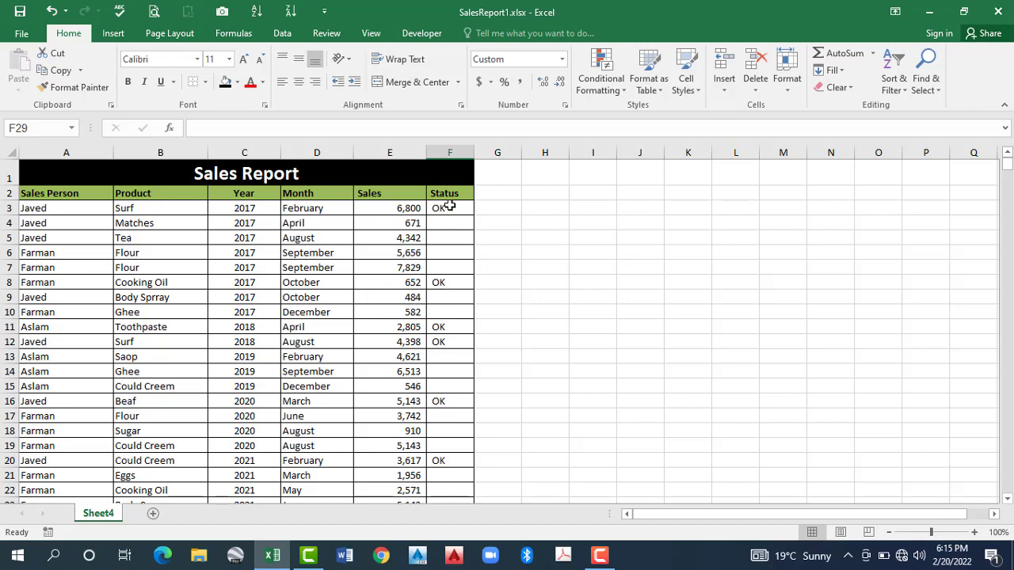
{"action": "left_click_drag", "start_coordinate": [450, 205], "coordinate": [455, 459]}
{"action": "left_click", "coordinate": [602, 81]}
{"action": "left_click", "coordinate": [644, 273]}
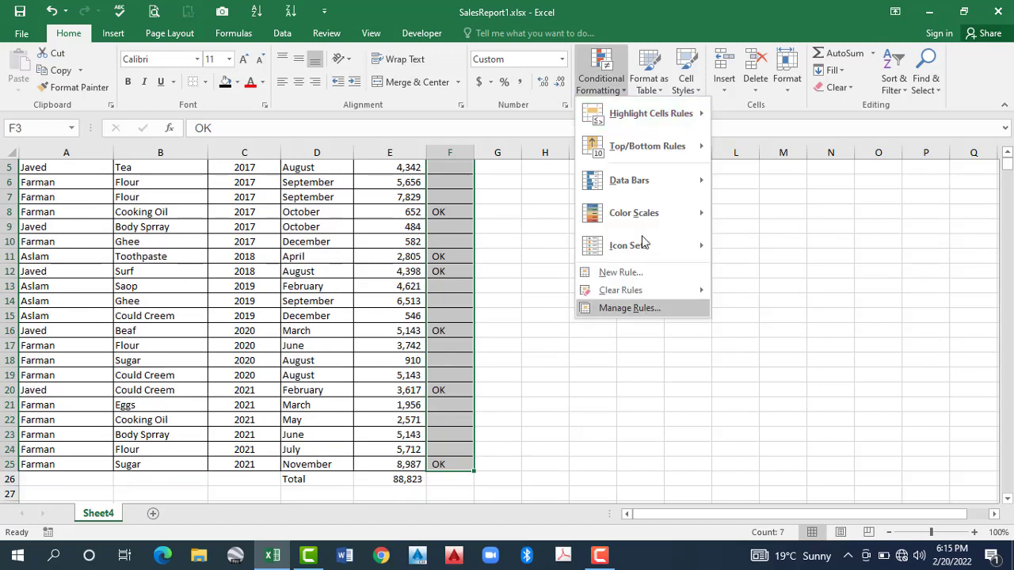
{"action": "left_click", "coordinate": [476, 138]}
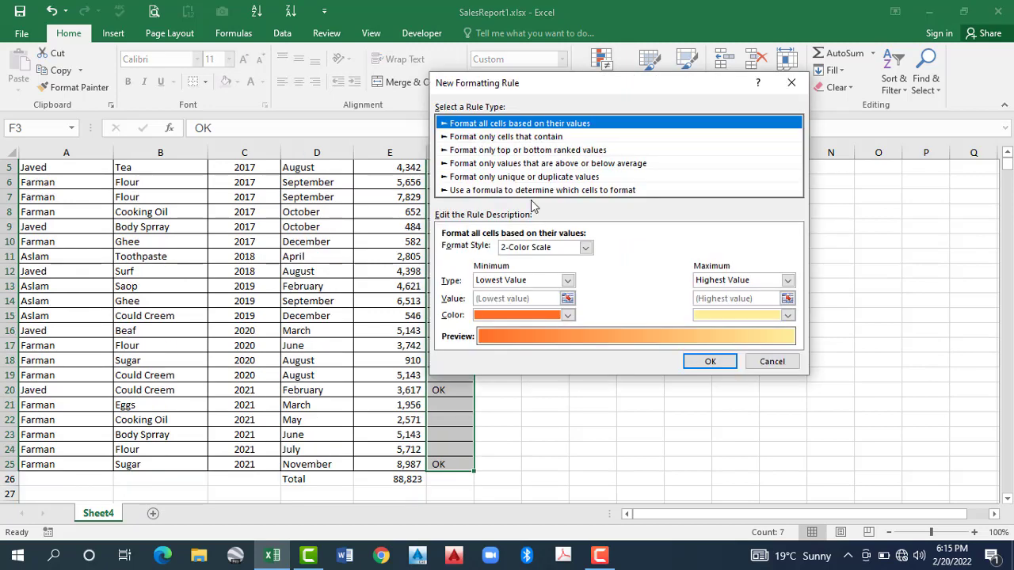
{"action": "left_click", "coordinate": [602, 250]}
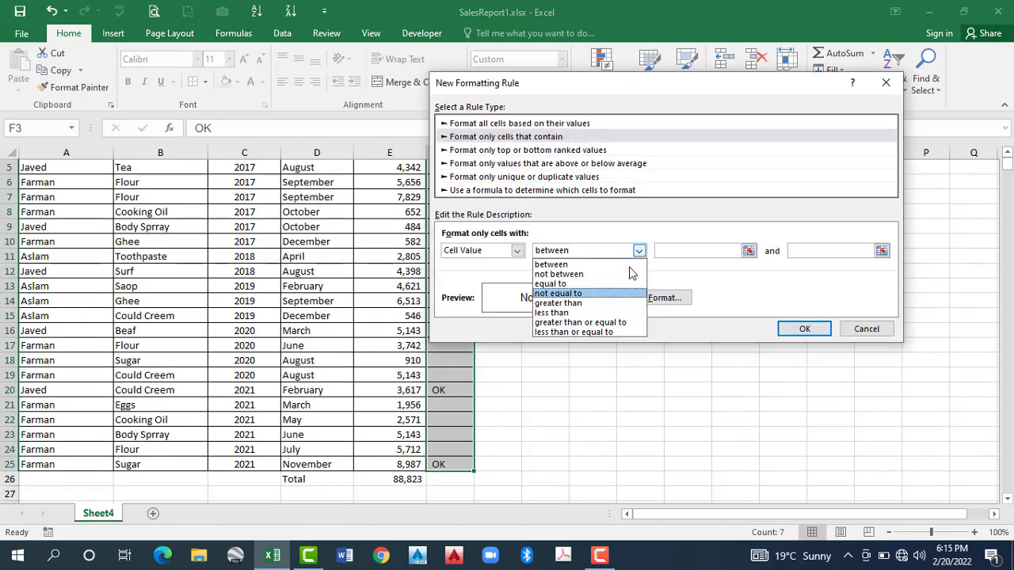
{"action": "left_click", "coordinate": [586, 283]}
{"action": "left_click", "coordinate": [685, 249]}
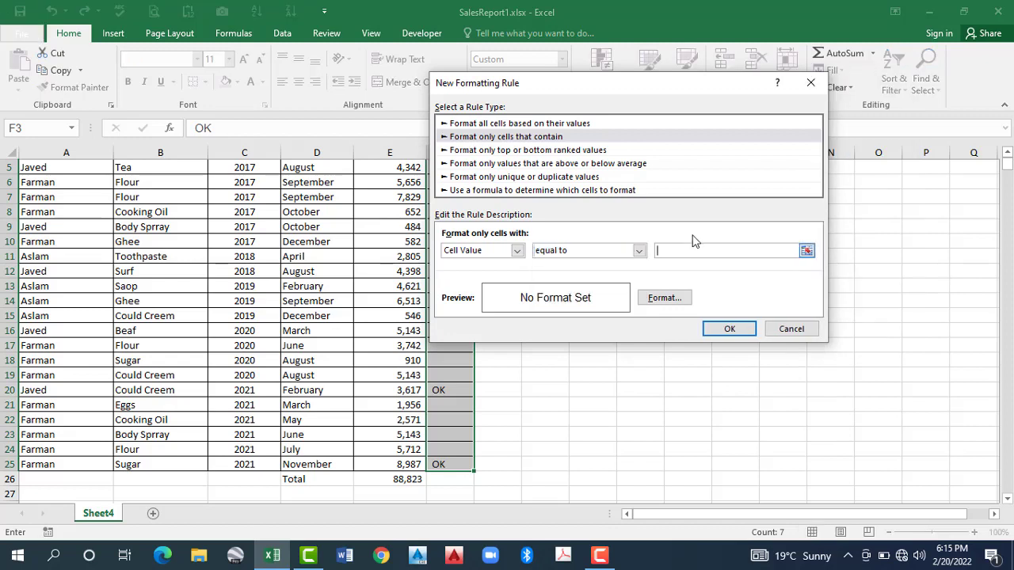
{"action": "type", "text": "OK"}
Give the OK rule a light red fill and apply it to the Status cells
{"action": "left_click", "coordinate": [675, 297]}
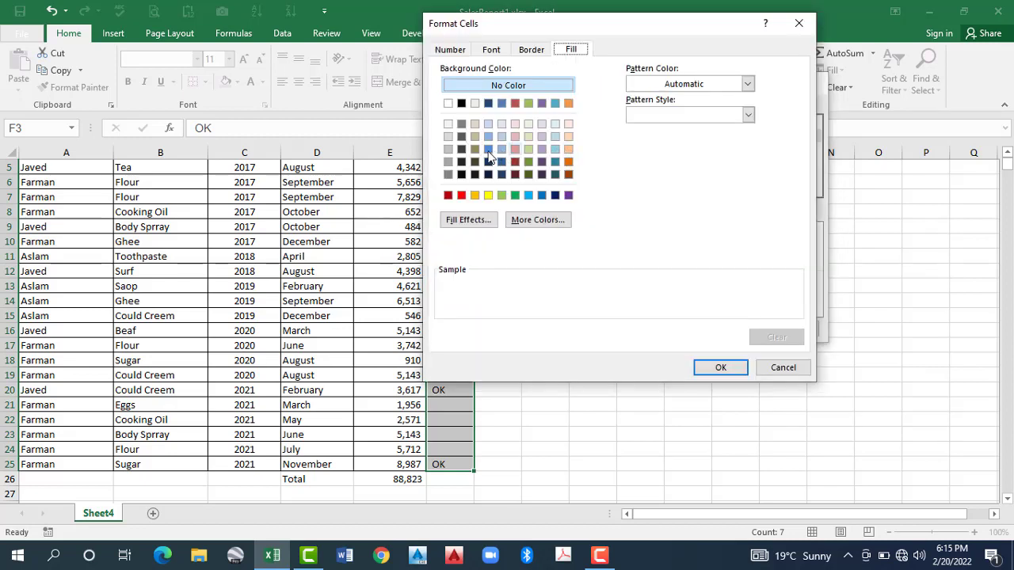
{"action": "left_click", "coordinate": [512, 150]}
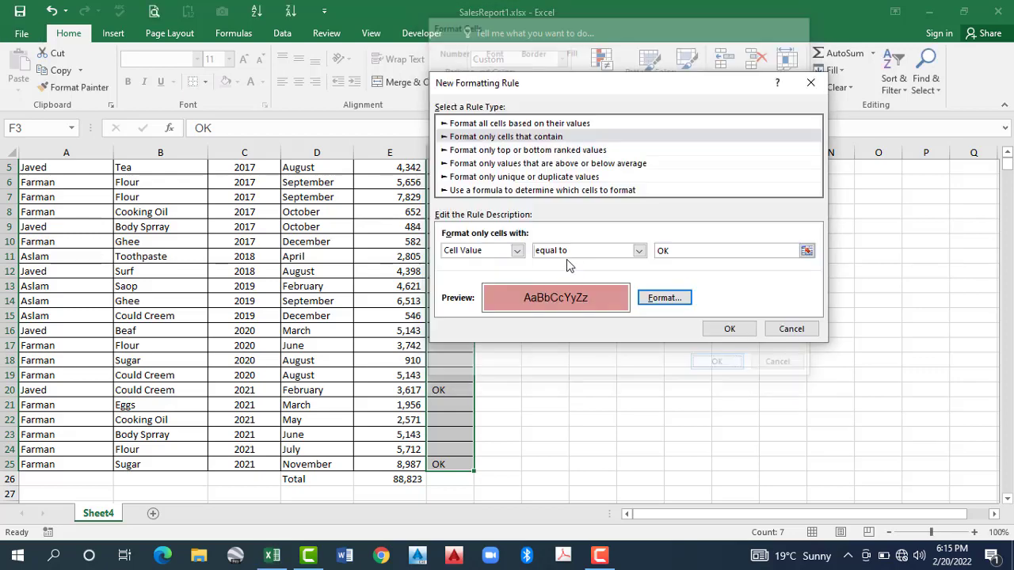
{"action": "left_click", "coordinate": [728, 329]}
{"action": "left_click", "coordinate": [686, 331]}
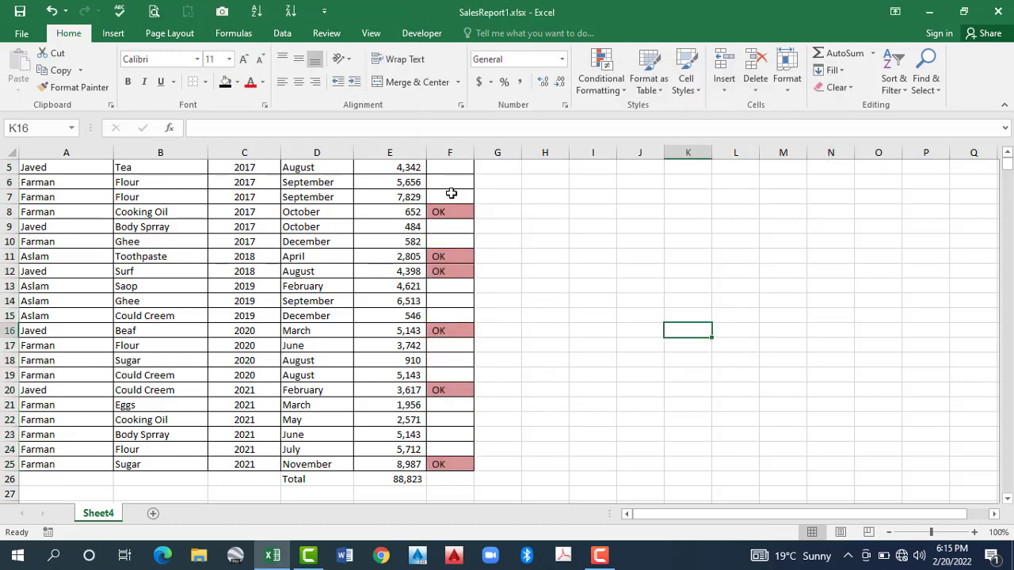
{"action": "scroll", "coordinate": [448, 199], "scroll_direction": "up", "scroll_amount": 2}
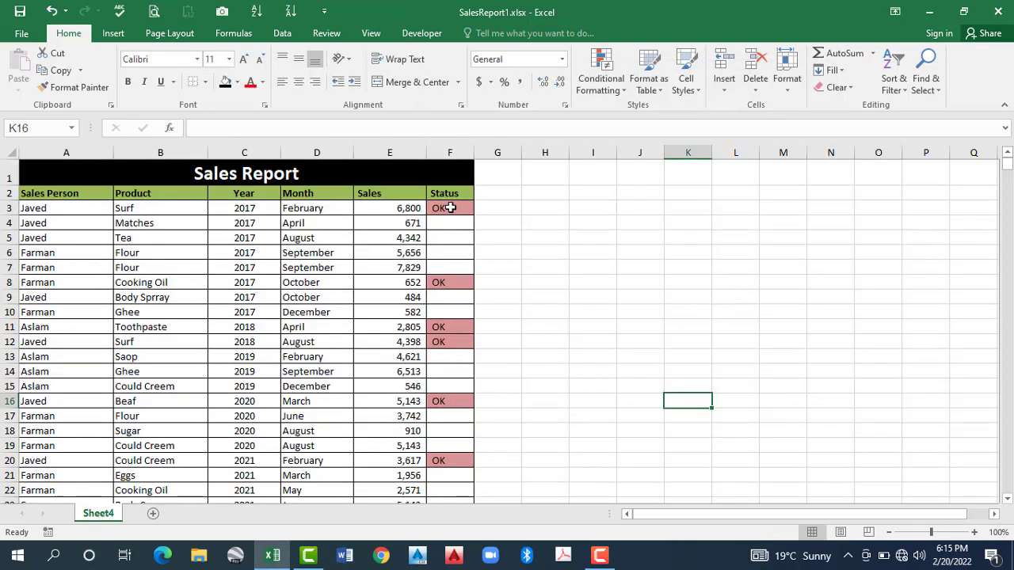
Clear the conditional formatting rules from the entire Sales Report sheet
{"action": "left_click", "coordinate": [449, 212]}
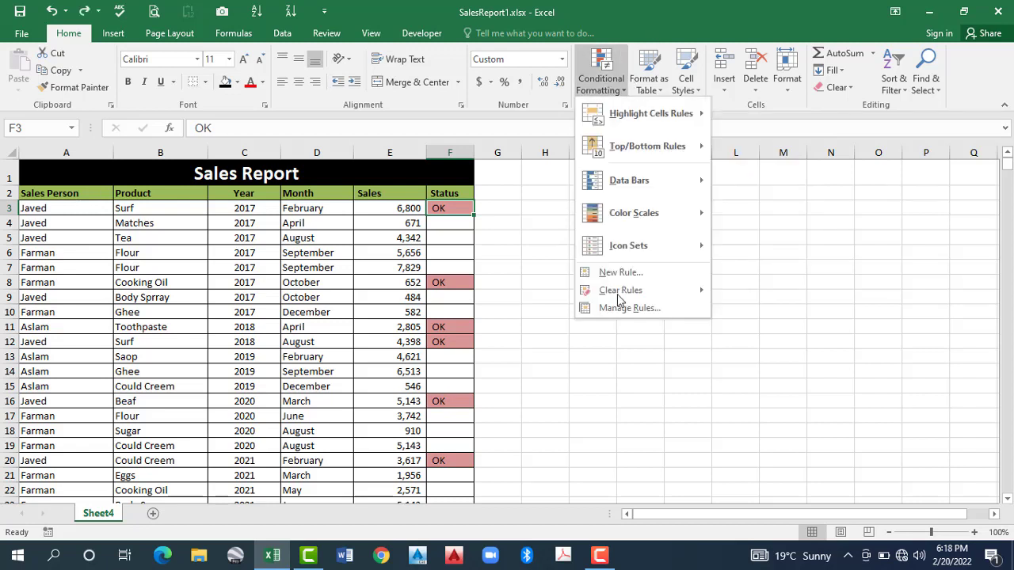
{"action": "mouse_move", "coordinate": [620, 295]}
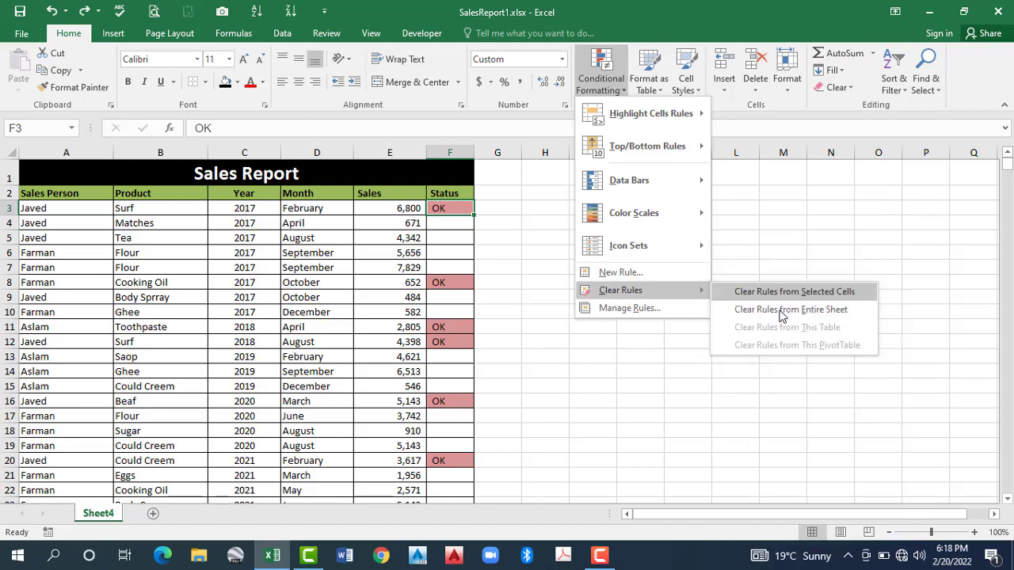
{"action": "left_click", "coordinate": [791, 308]}
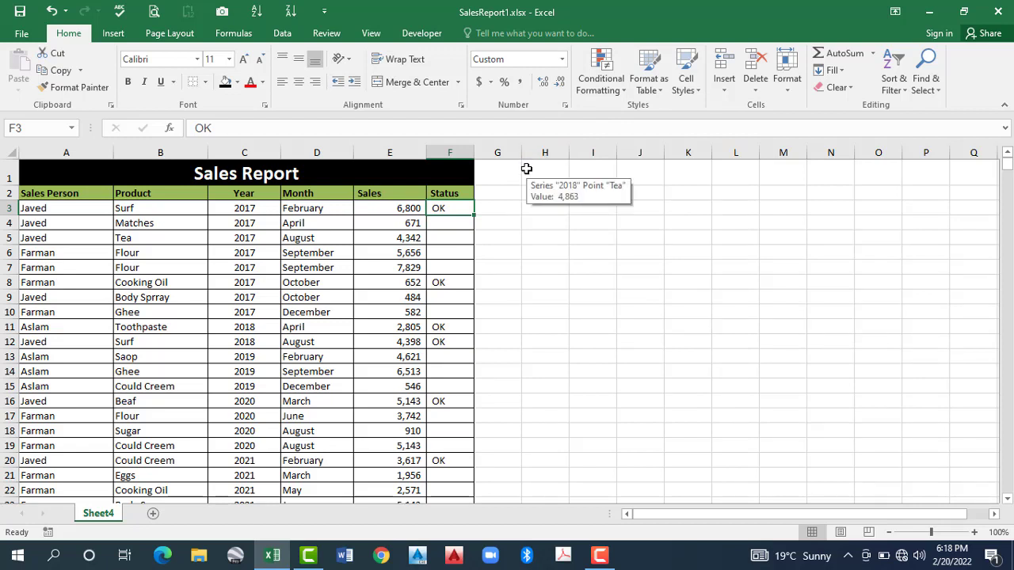
Set up a formula-based conditional formatting rule for the sales records A3:F25 using =$F$3="OK"
{"action": "key", "text": "Left"}
{"action": "key", "text": "Left"}
{"action": "key", "text": "Left"}
{"action": "key", "text": "Left"}
{"action": "key", "text": "Left"}
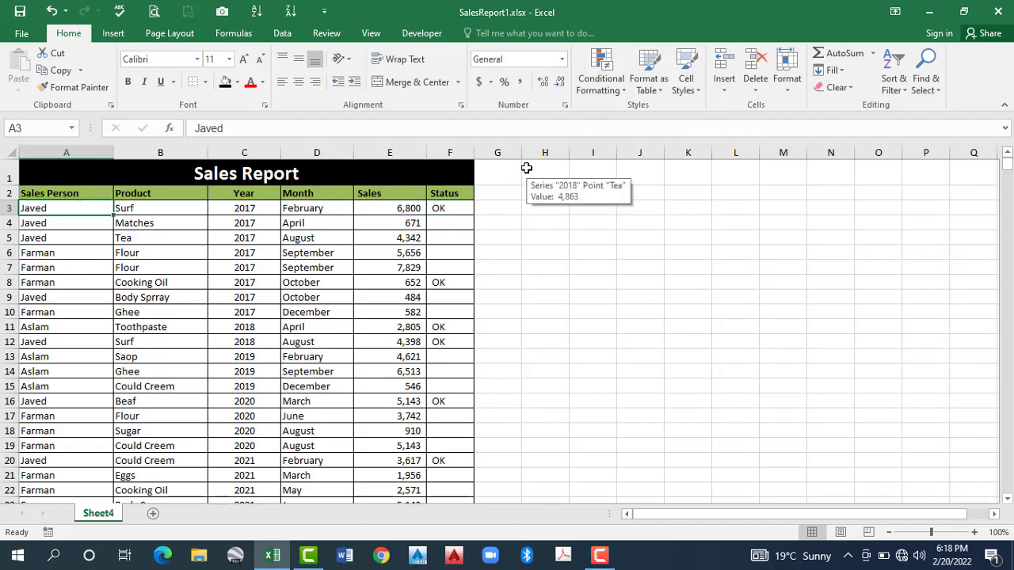
{"action": "key", "text": "ctrl+shift+Right"}
{"action": "key", "text": "ctrl+shift+Down"}
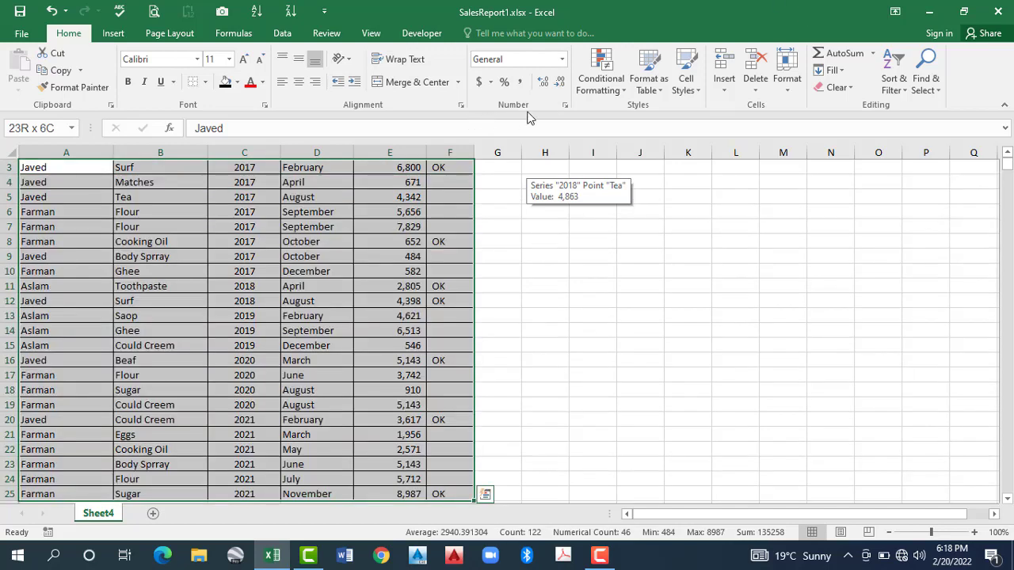
{"action": "left_click", "coordinate": [599, 83]}
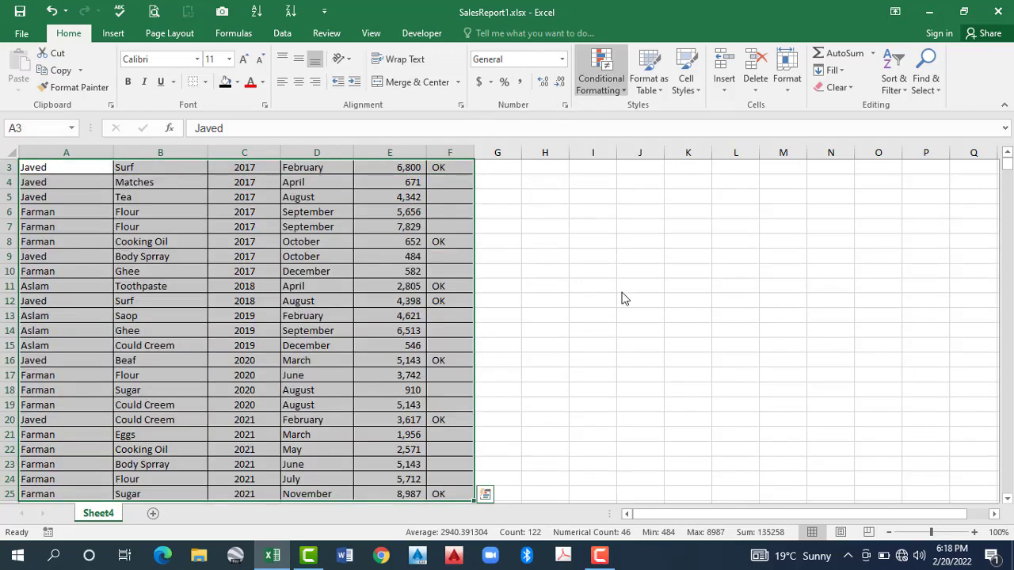
{"action": "left_click", "coordinate": [622, 274]}
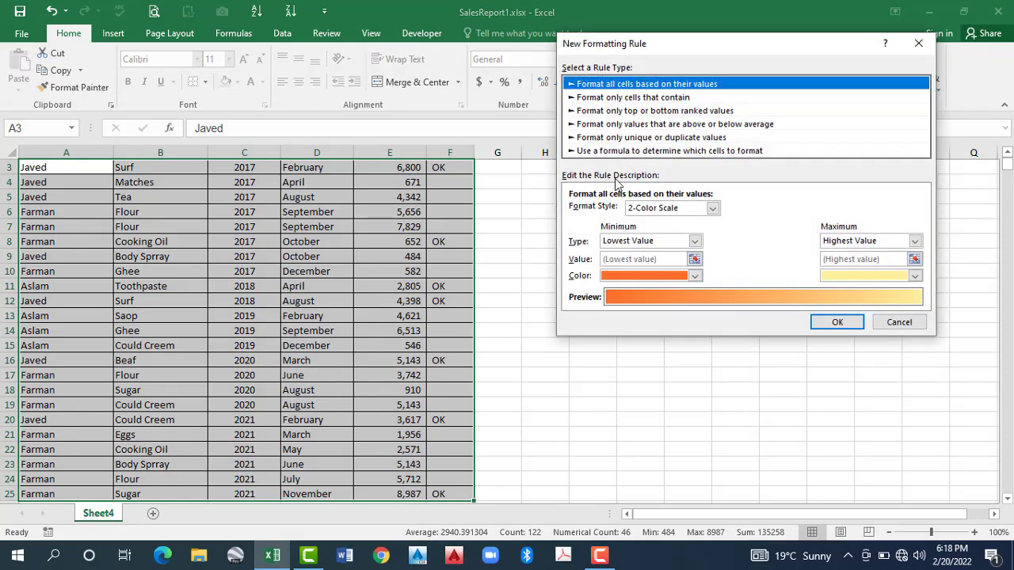
{"action": "left_click", "coordinate": [623, 152]}
{"action": "left_click", "coordinate": [590, 212]}
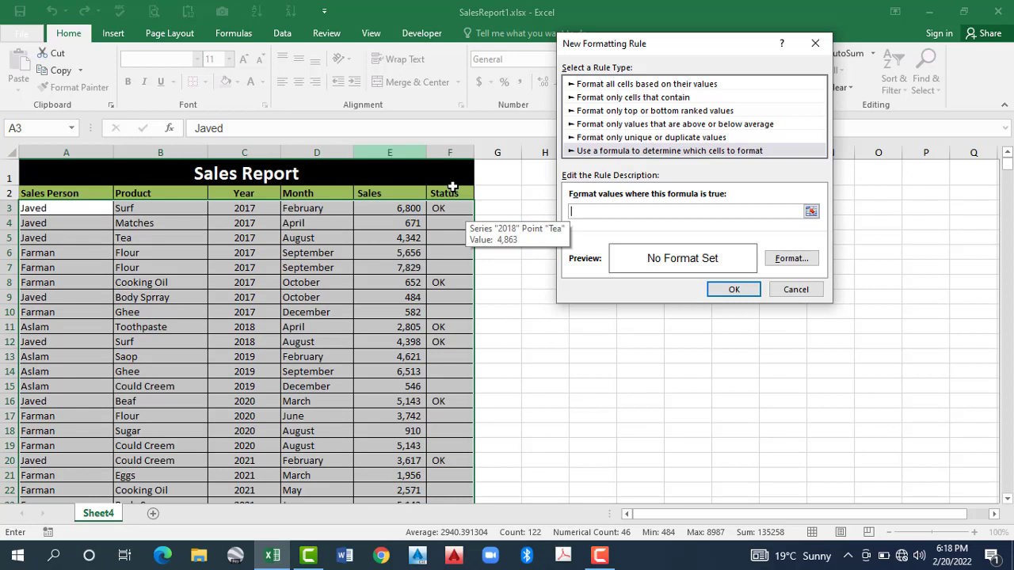
{"action": "type", "text": "="}
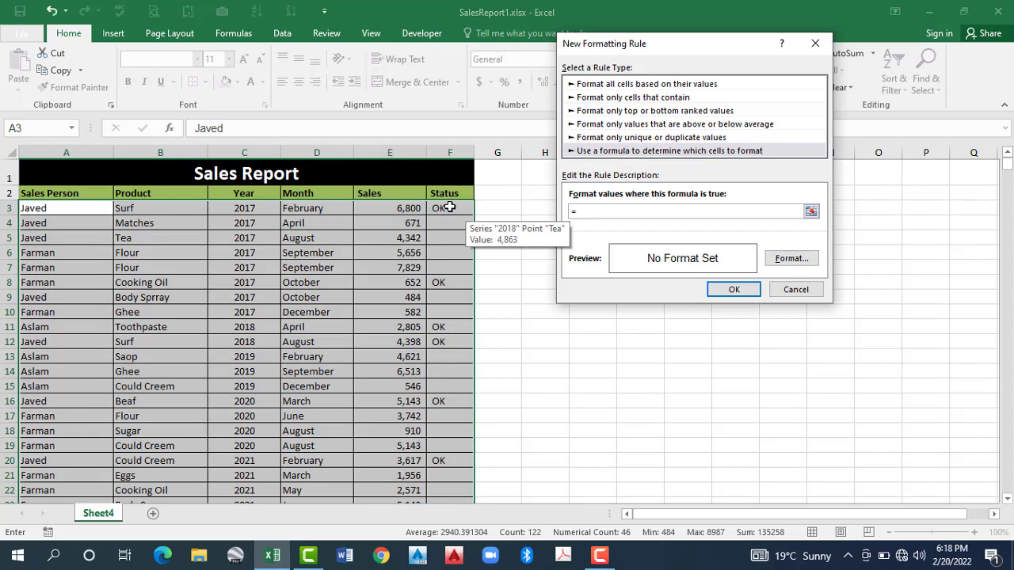
{"action": "left_click", "coordinate": [449, 207]}
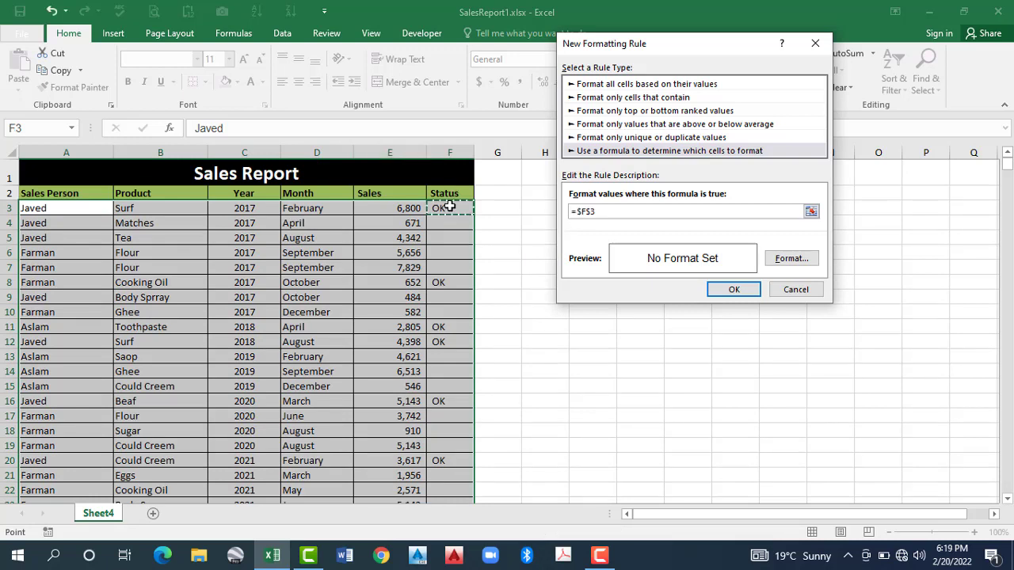
{"action": "type", "text": "="}
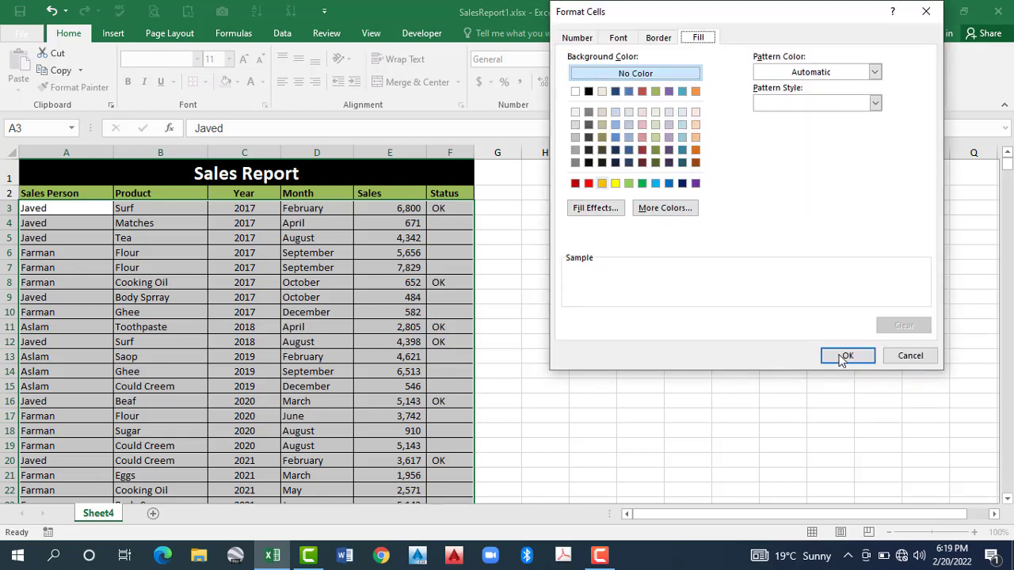
Give the formula rule a golden orange fill, apply it to the sales records and check cells F3 and A3
{"action": "left_click", "coordinate": [841, 361]}
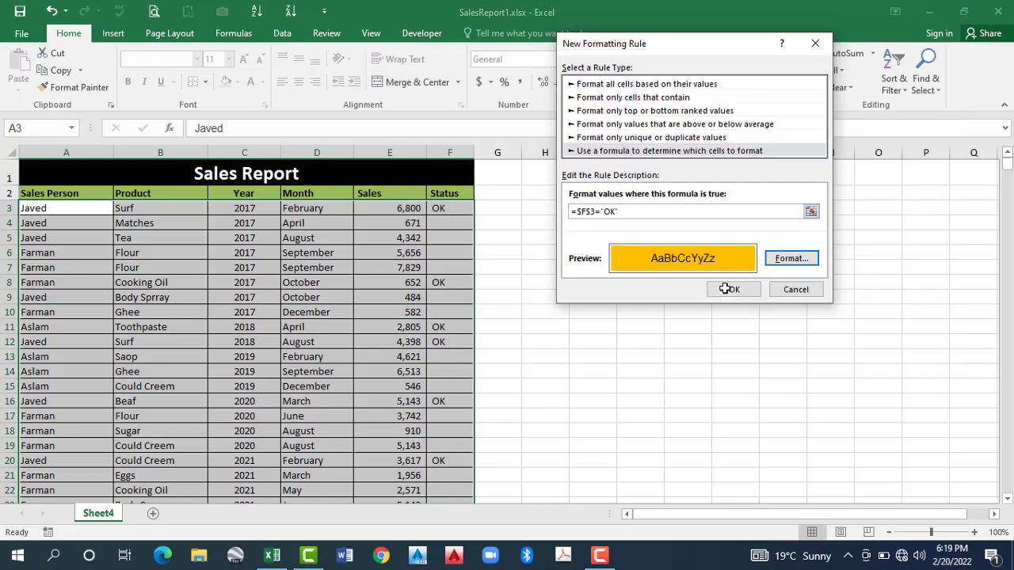
{"action": "key", "text": "Return"}
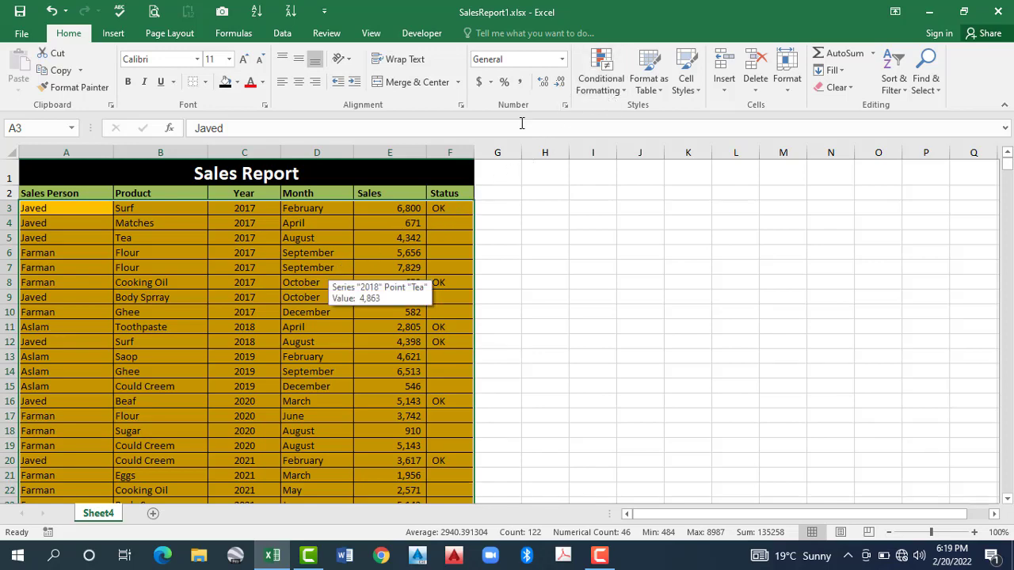
{"action": "left_click", "coordinate": [456, 207]}
{"action": "left_click", "coordinate": [88, 209]}
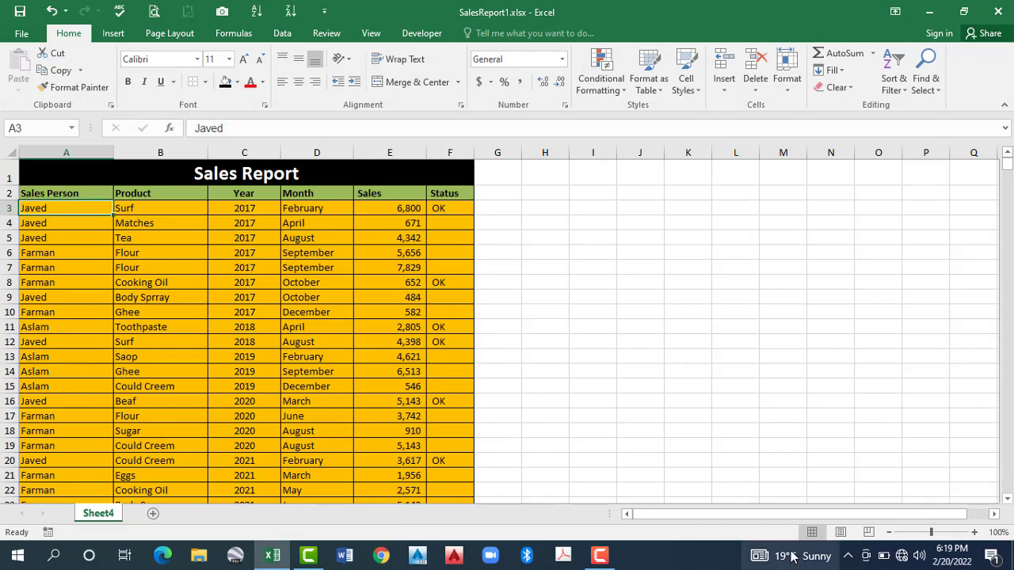
Edit the sales records' formula rule to =$F3="OK" and apply it to A3:F25
{"action": "key", "text": "ctrl+shift+Right"}
{"action": "key", "text": "ctrl+shift+Down"}
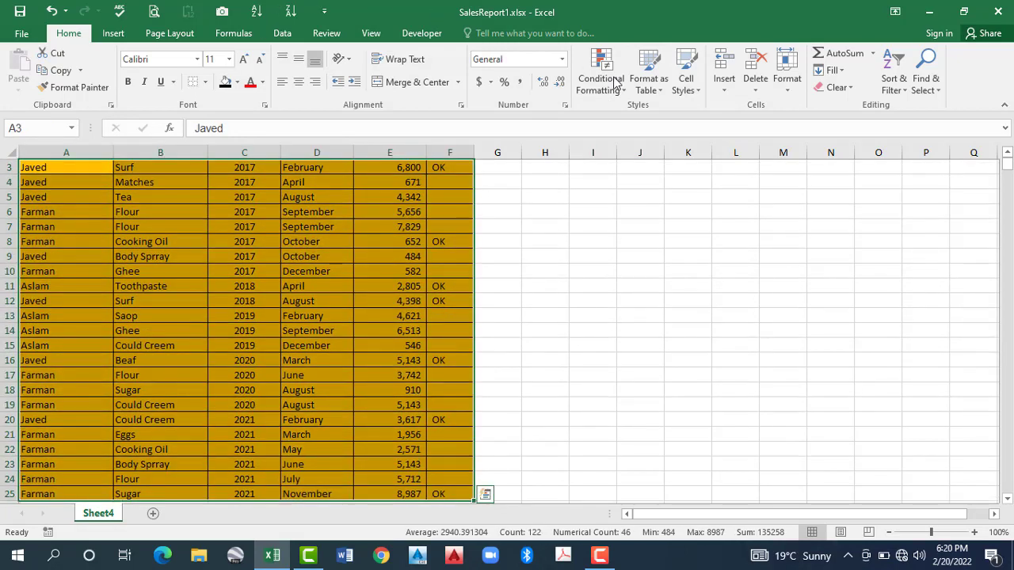
{"action": "left_click", "coordinate": [616, 82]}
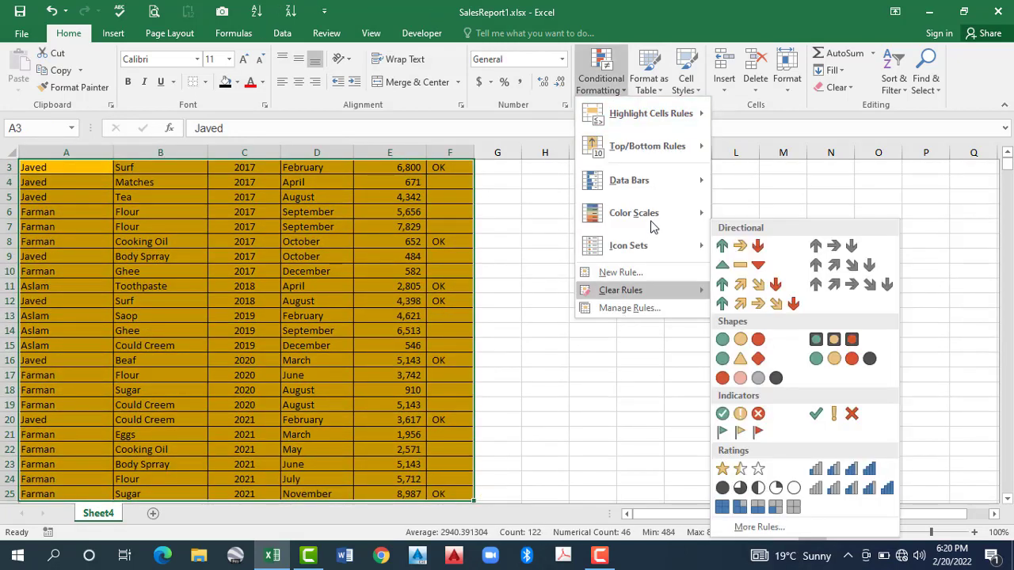
{"action": "left_click", "coordinate": [629, 307]}
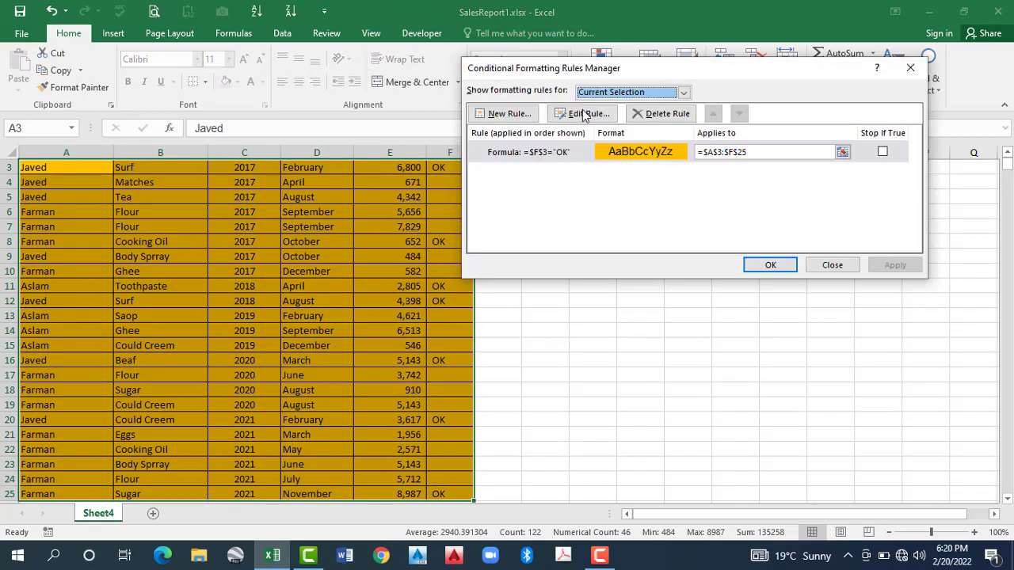
{"action": "left_click", "coordinate": [583, 113]}
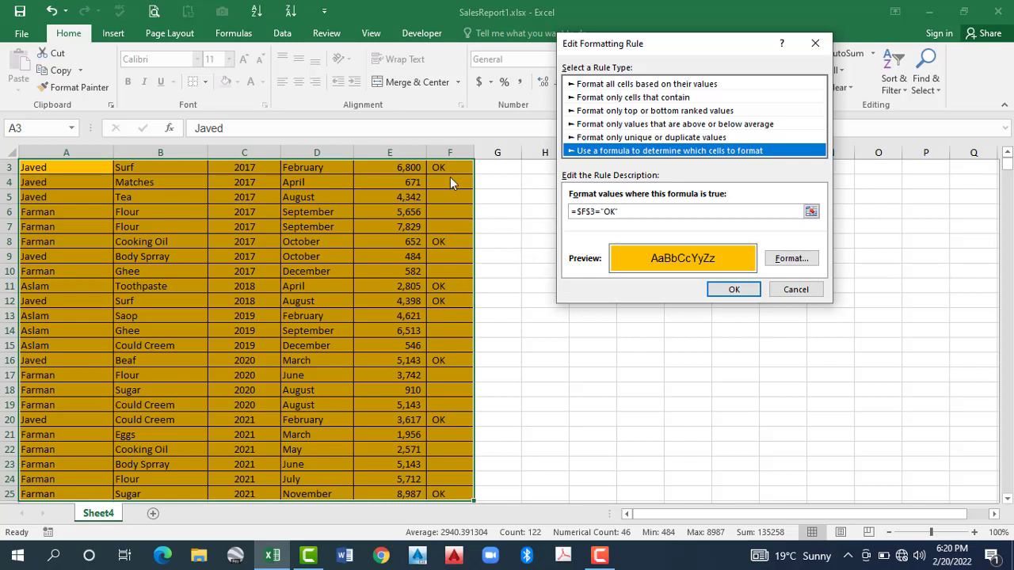
{"action": "left_click", "coordinate": [590, 211]}
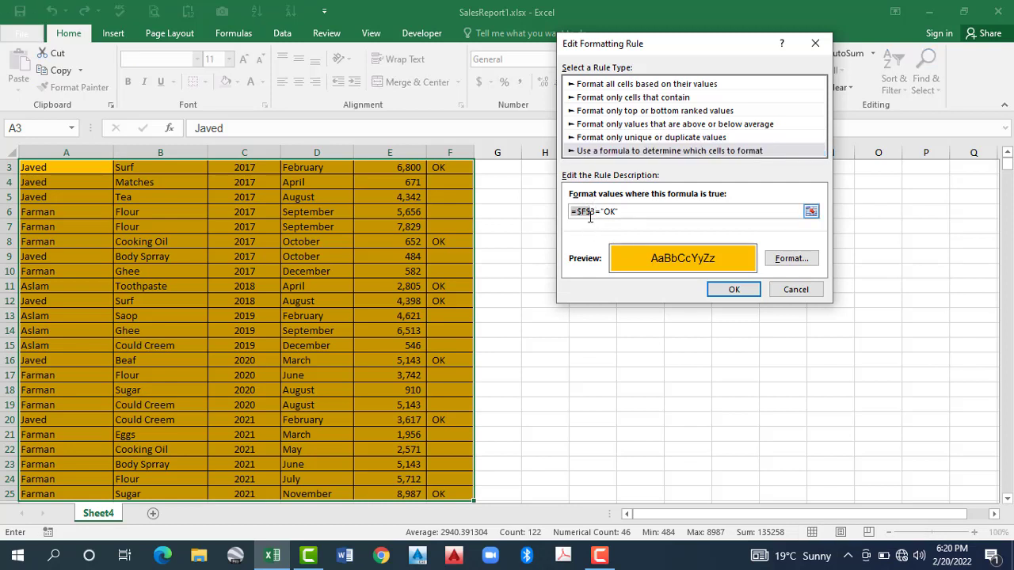
{"action": "key", "text": "Right"}
{"action": "key", "text": "BackSpace"}
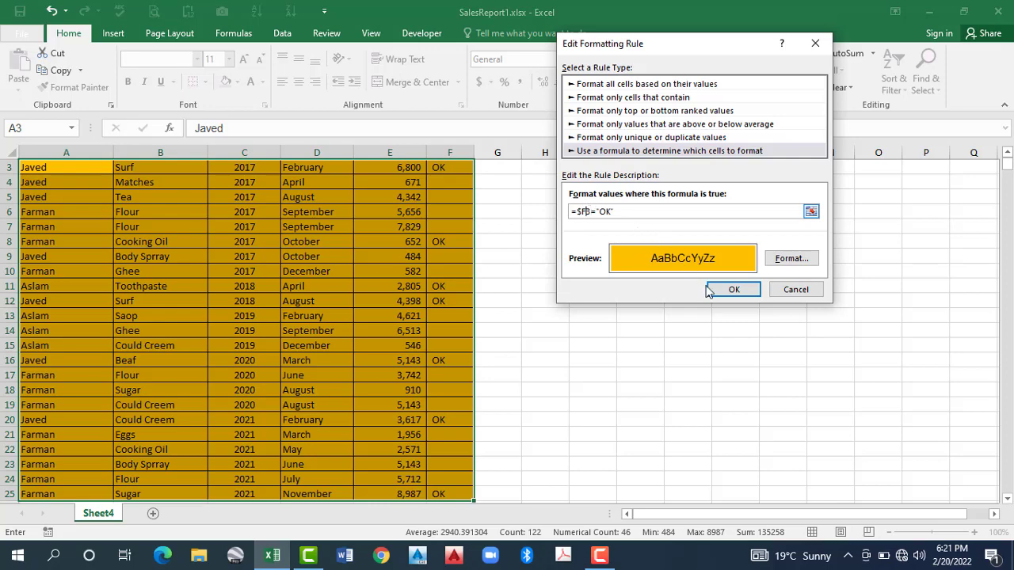
{"action": "left_click", "coordinate": [734, 290]}
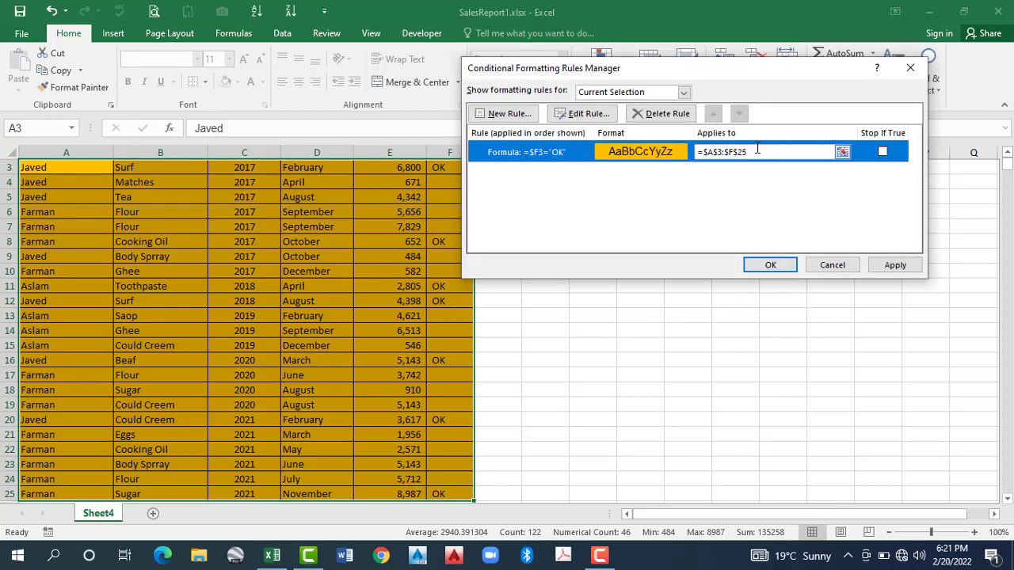
{"action": "left_click", "coordinate": [757, 148]}
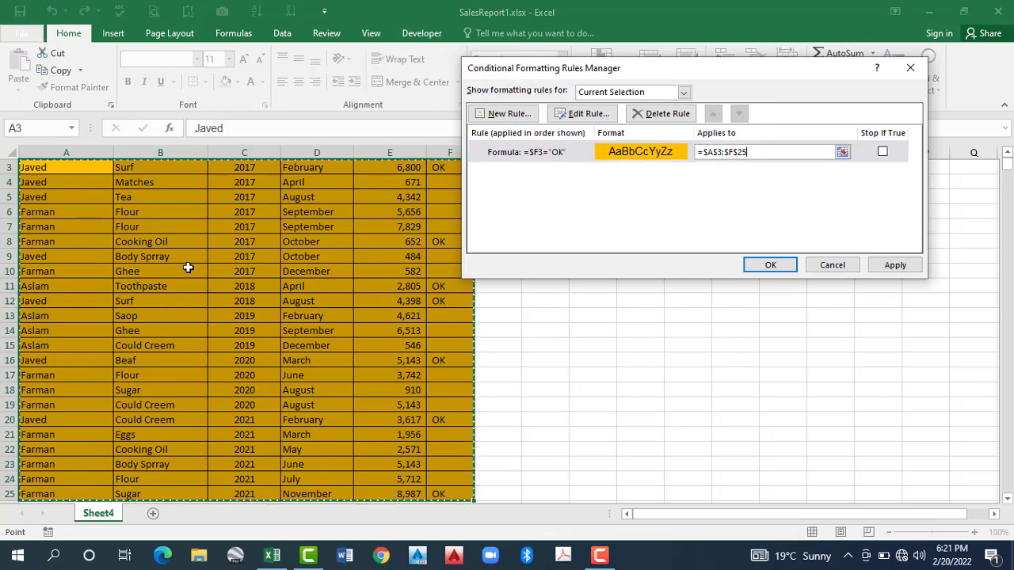
{"action": "scroll", "coordinate": [188, 268], "scroll_direction": "up", "scroll_amount": 1}
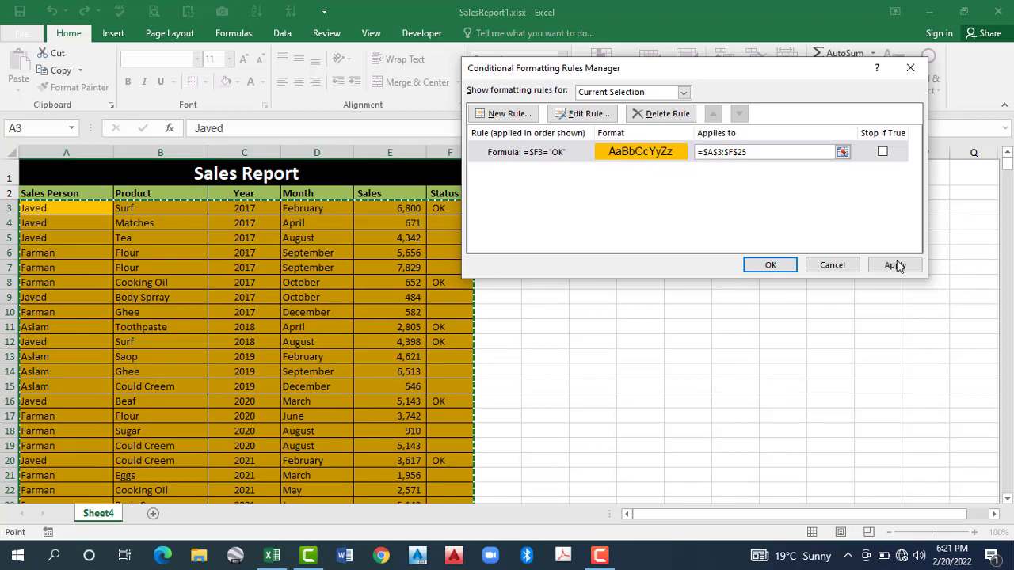
{"action": "left_click", "coordinate": [768, 266]}
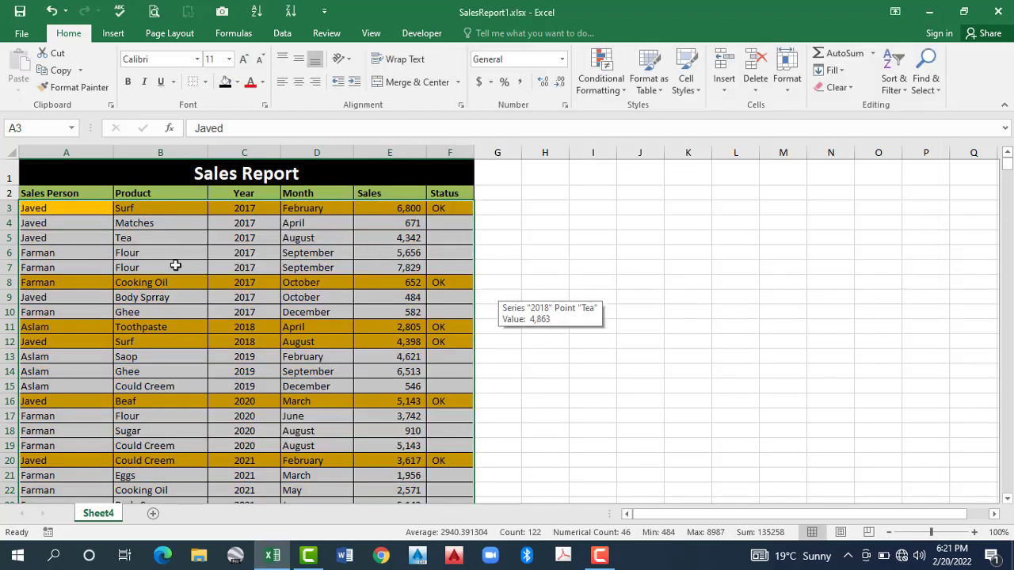
Enter OK as the Status in F6 and delete the Status in F8
{"action": "left_click", "coordinate": [449, 226]}
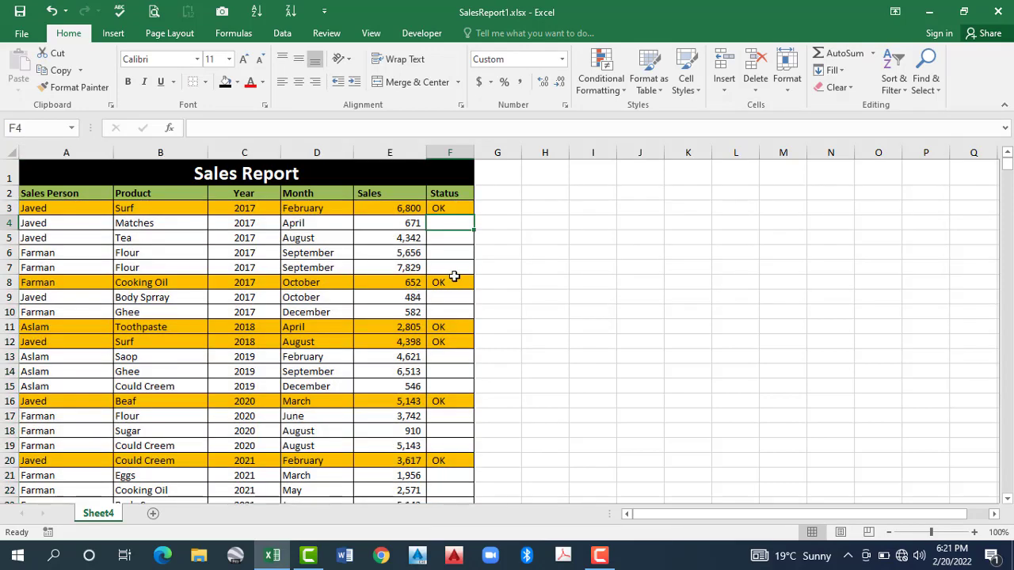
{"action": "left_click", "coordinate": [454, 275]}
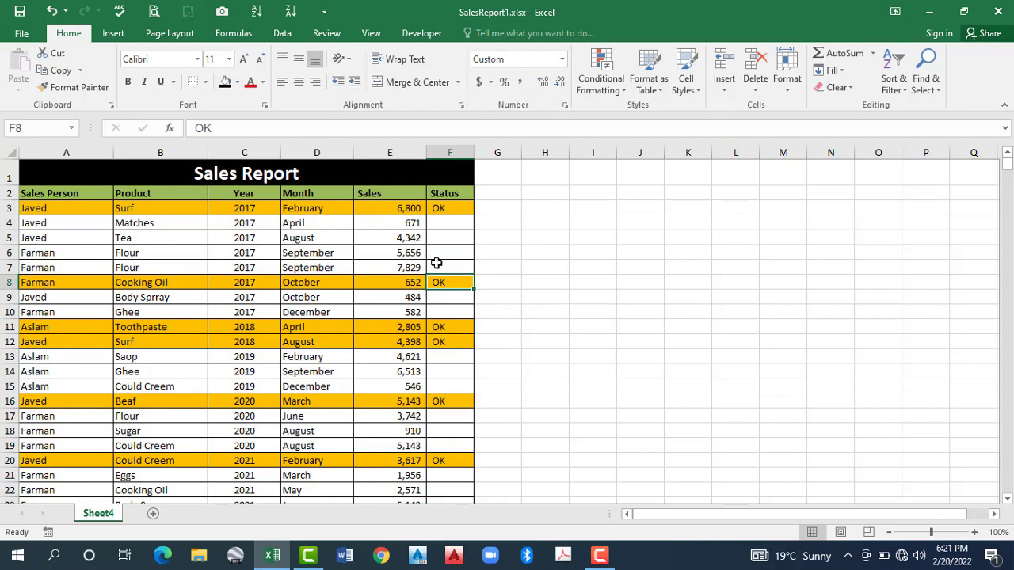
{"action": "left_click", "coordinate": [435, 257]}
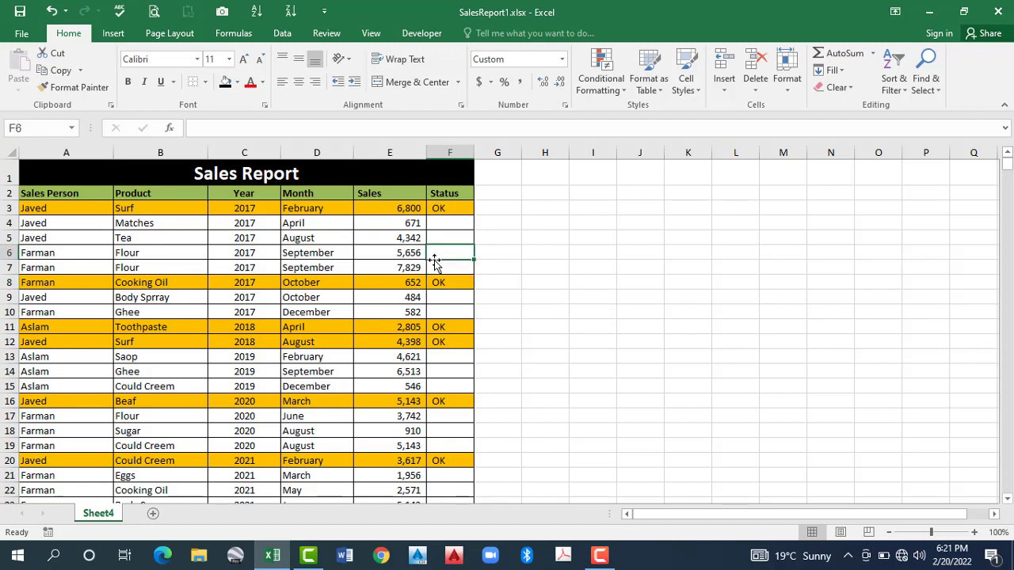
{"action": "type", "text": "OK"}
{"action": "key", "text": "Return"}
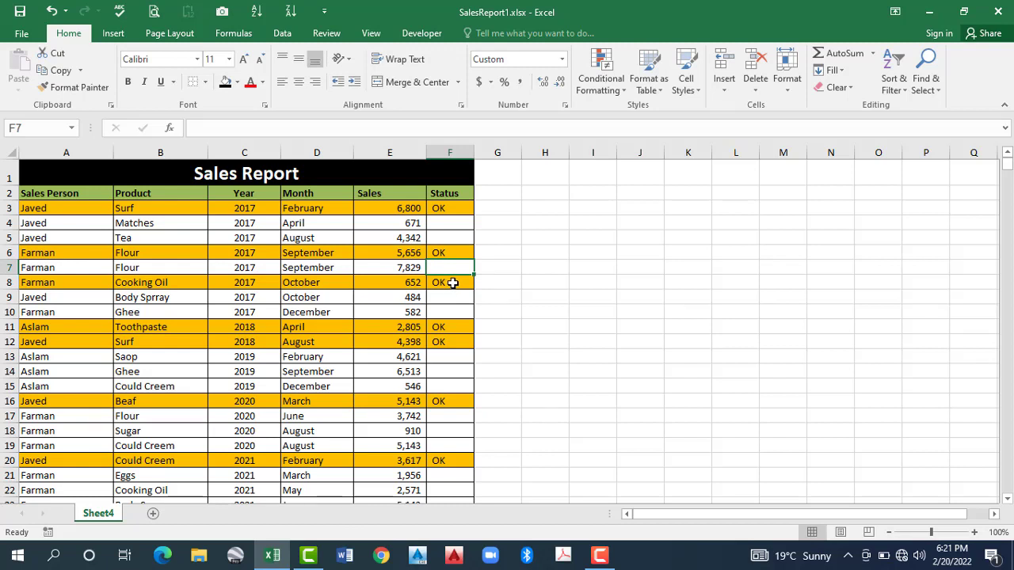
{"action": "left_click", "coordinate": [452, 284]}
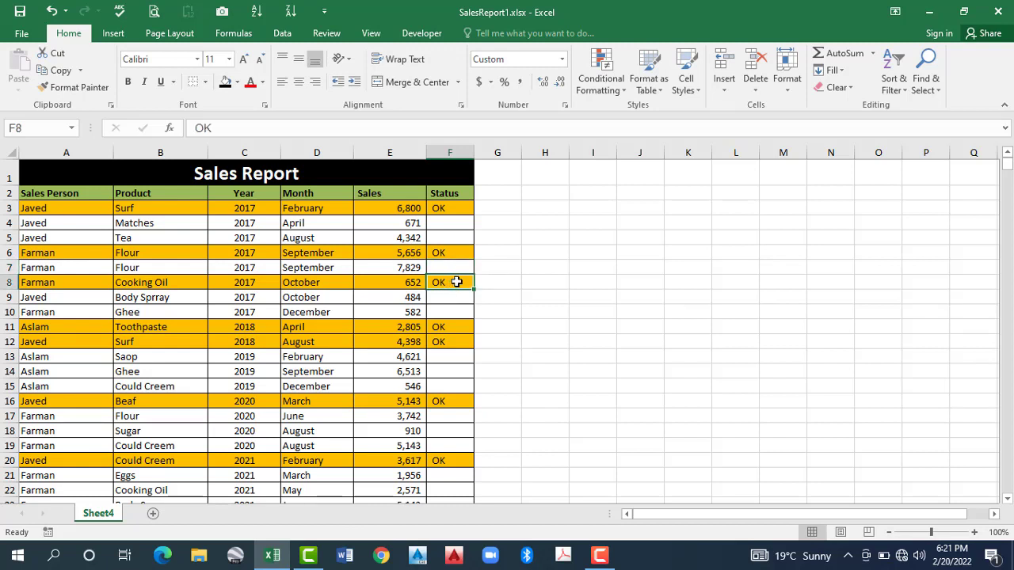
{"action": "key", "text": "Delete"}
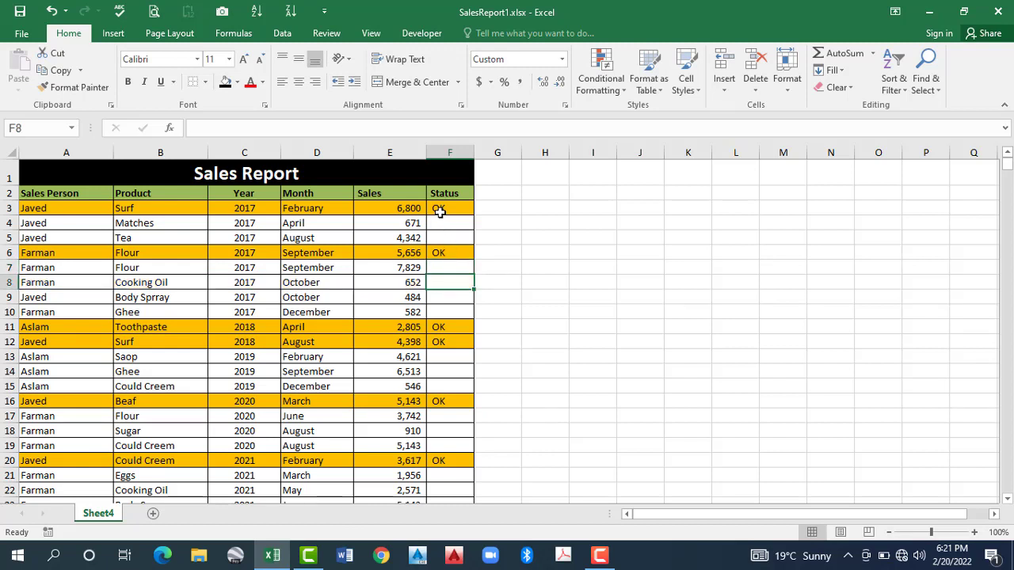
Select the first Status cell F3 and clear the conditional formatting rules from the entire sheet
{"action": "left_click", "coordinate": [440, 210]}
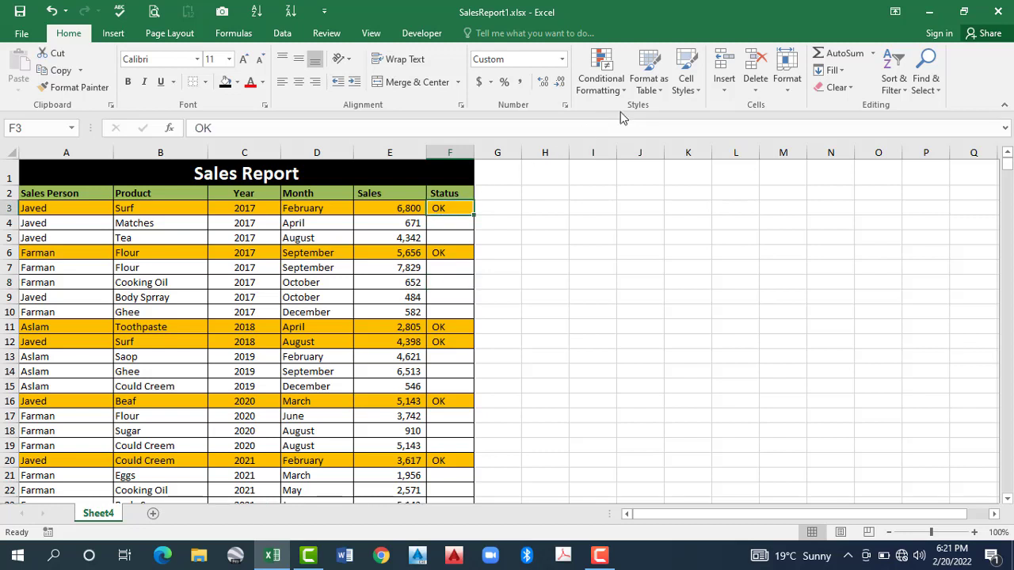
{"action": "left_click", "coordinate": [597, 77]}
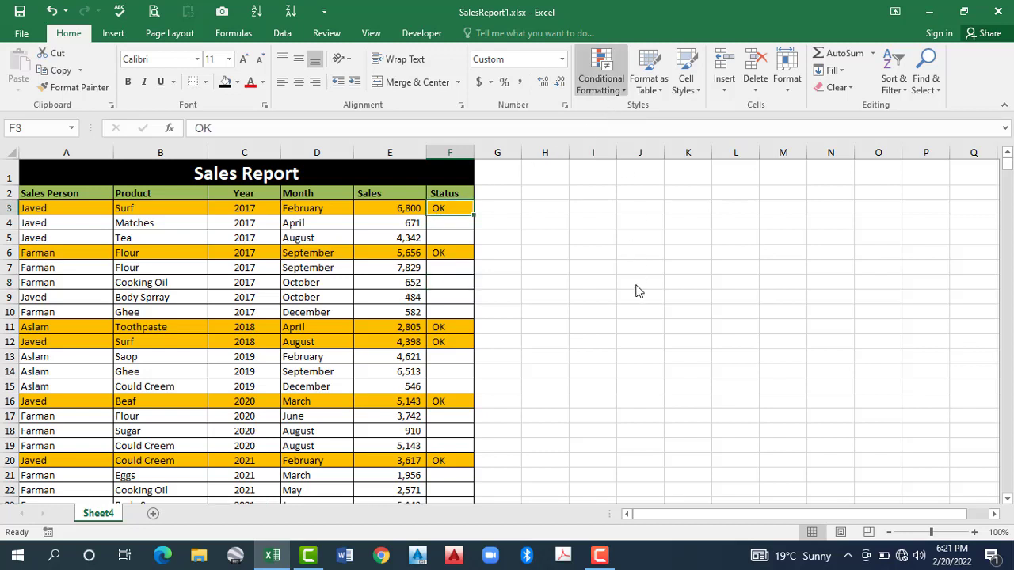
{"action": "key", "text": "c"}
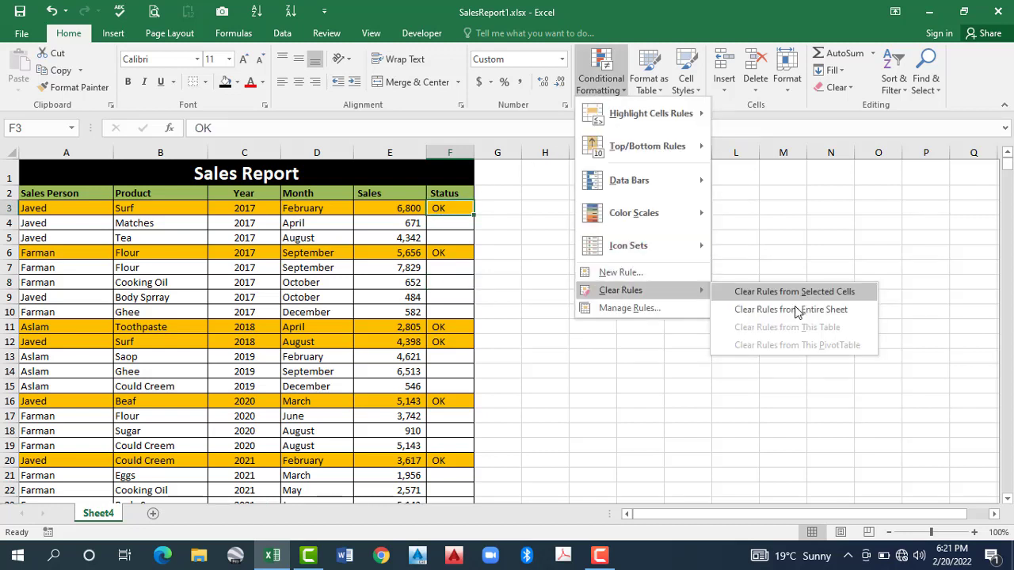
{"action": "key", "text": "e"}
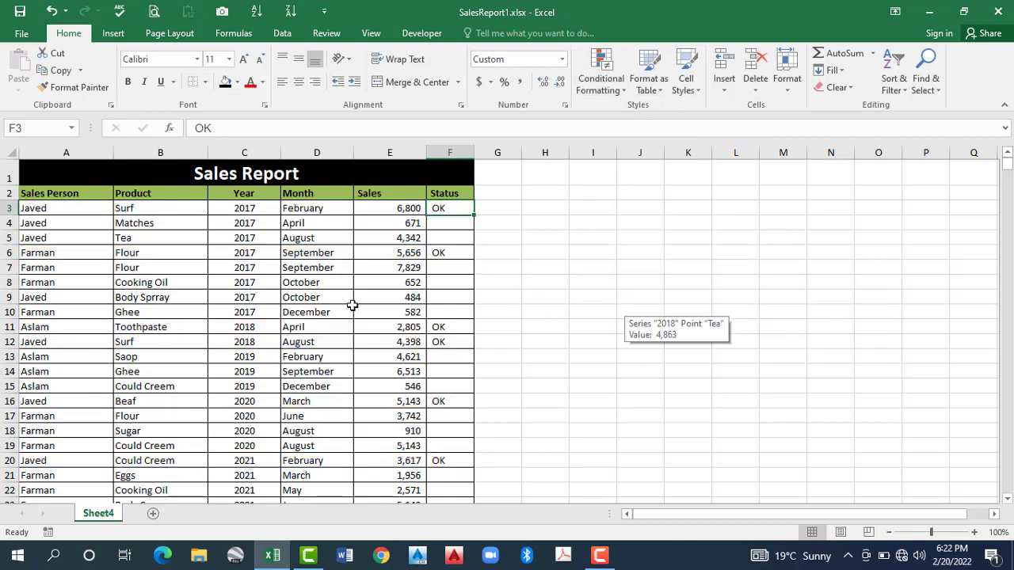
Set up a new formula-based conditional formatting rule for cell F3 using =$F3="OK"
{"action": "left_click", "coordinate": [596, 85]}
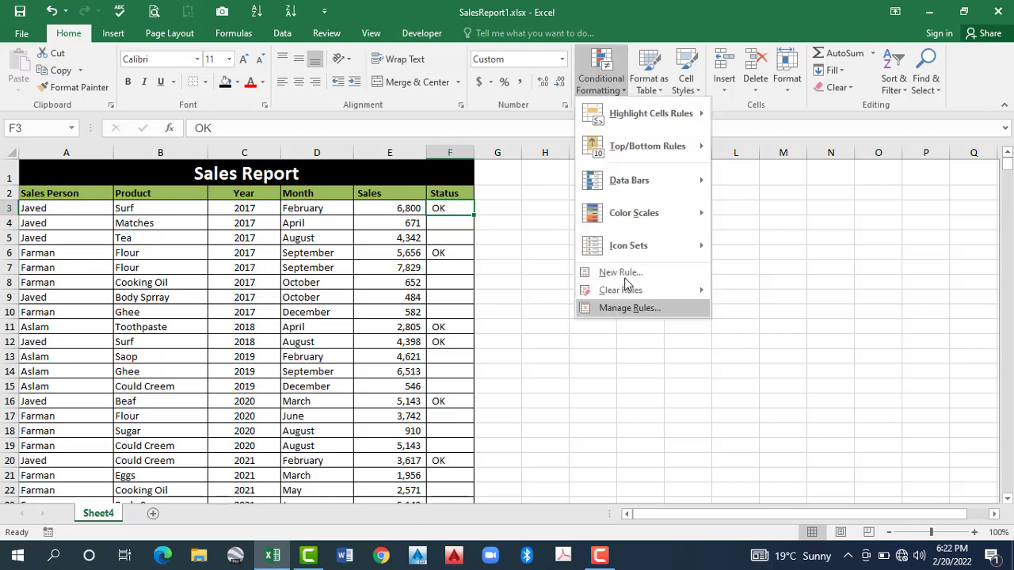
{"action": "left_click", "coordinate": [623, 273]}
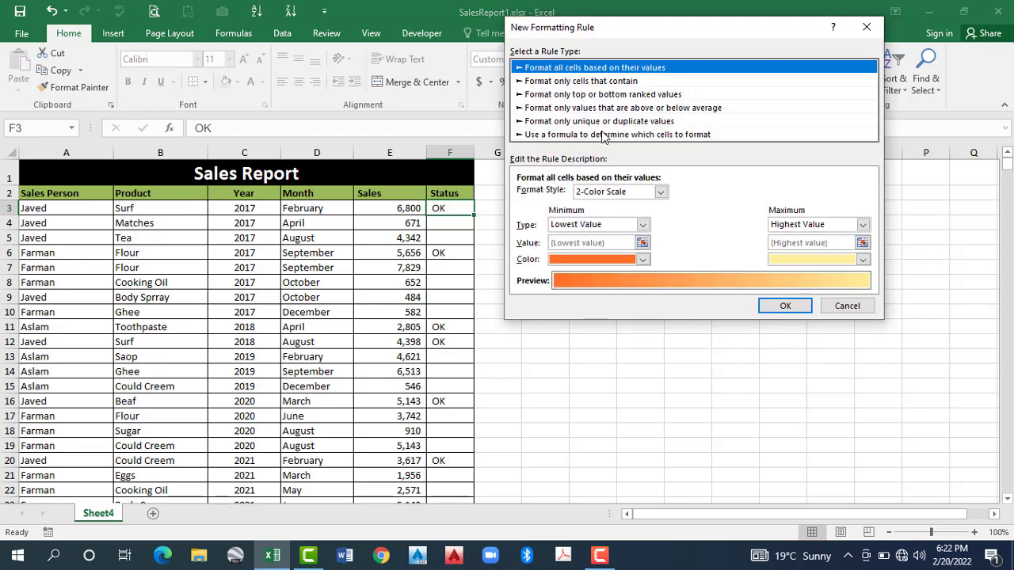
{"action": "left_click", "coordinate": [602, 136]}
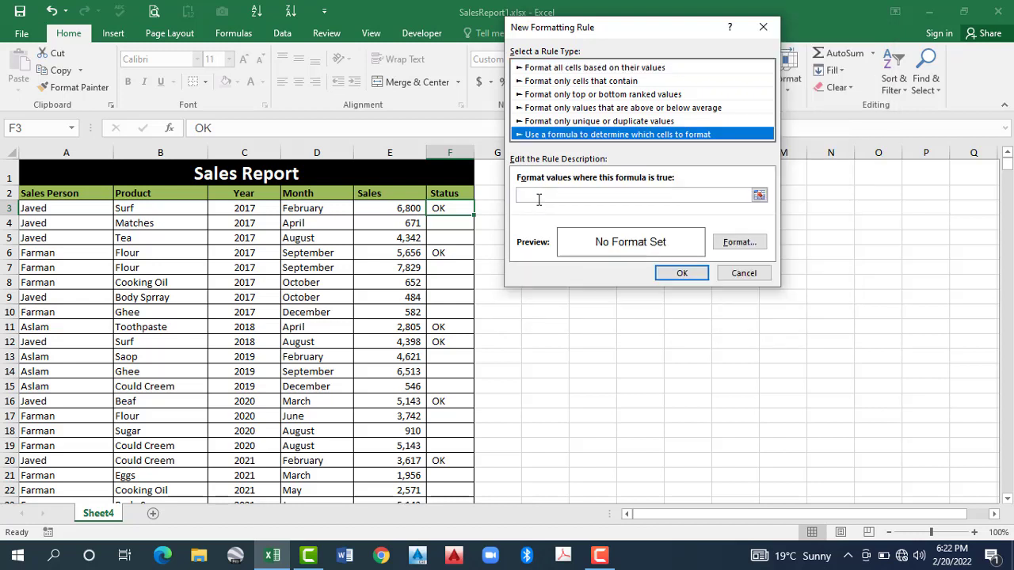
{"action": "left_click", "coordinate": [537, 199]}
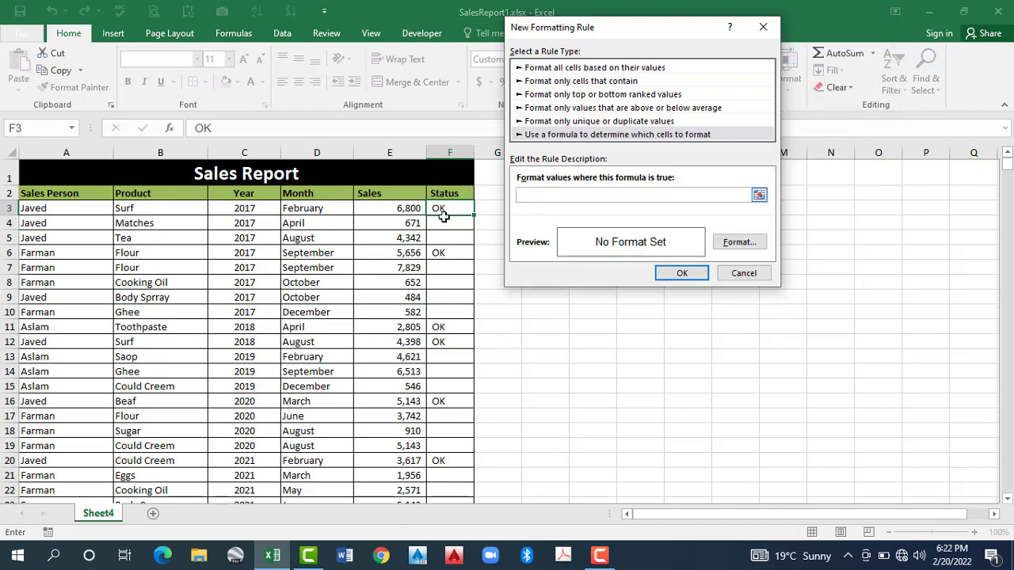
{"action": "type", "text": "="}
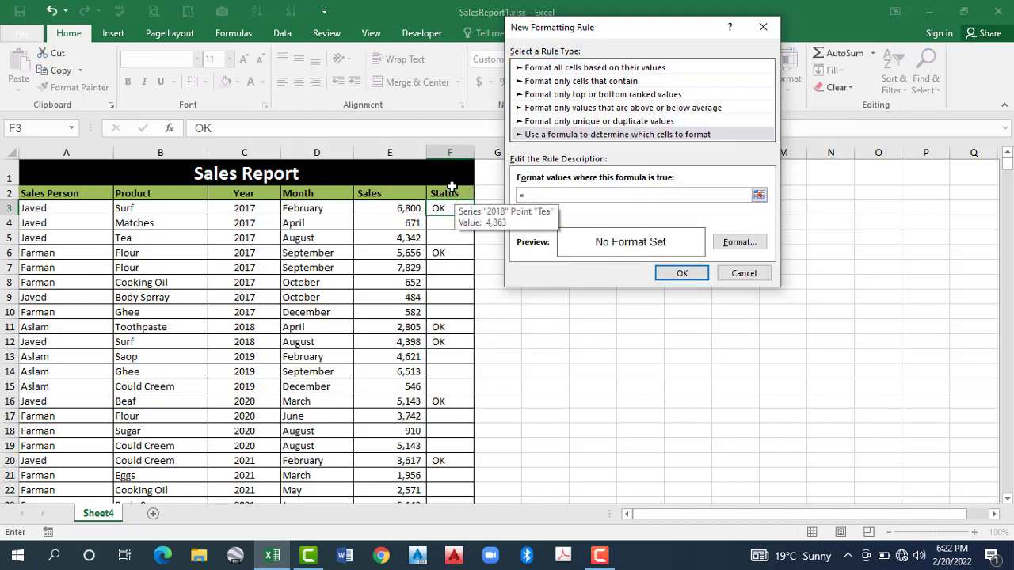
{"action": "left_click", "coordinate": [449, 207]}
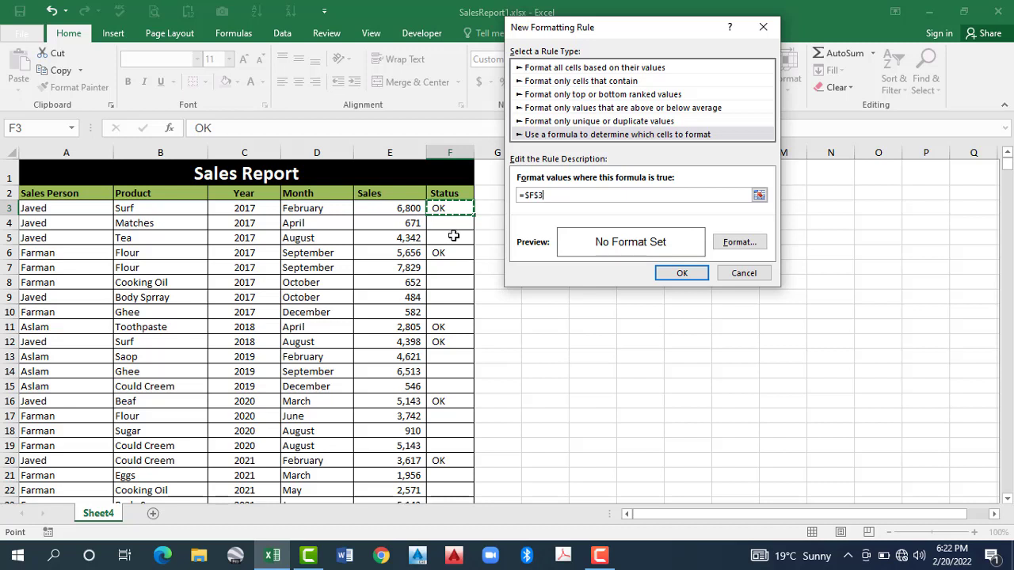
{"action": "type", "text": "="}
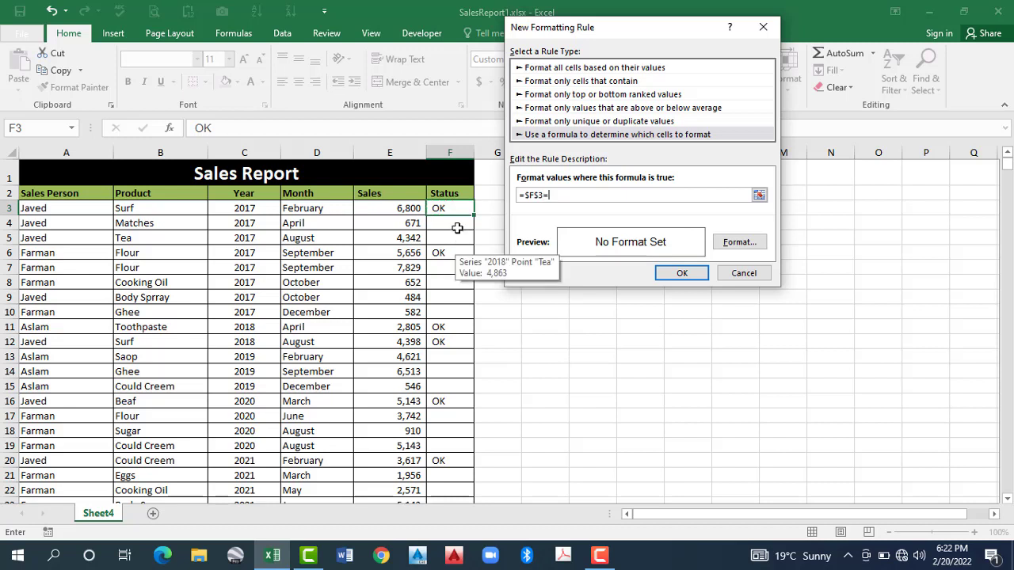
{"action": "type", "text": "\"OK\""}
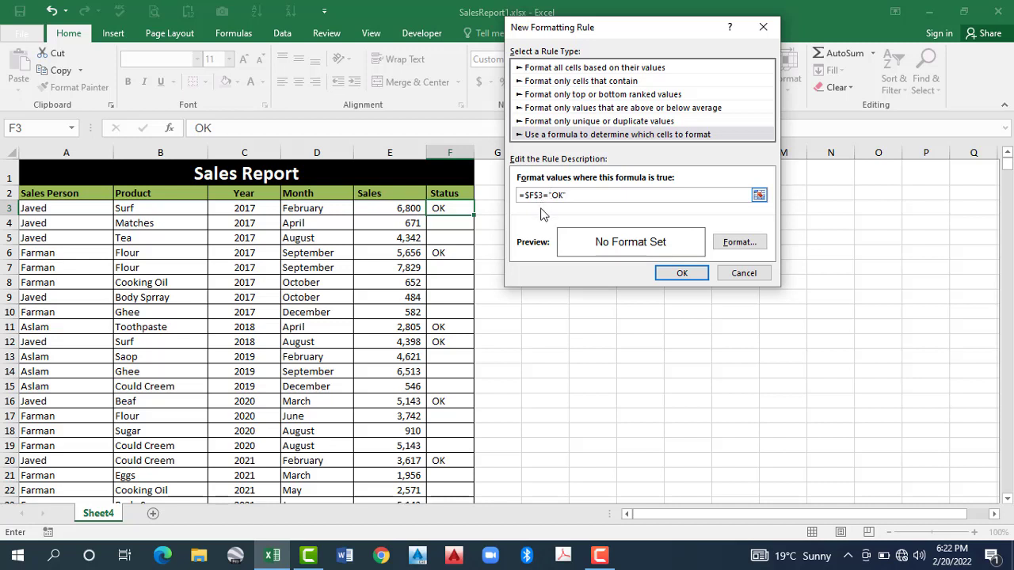
{"action": "key", "text": "BackSpace"}
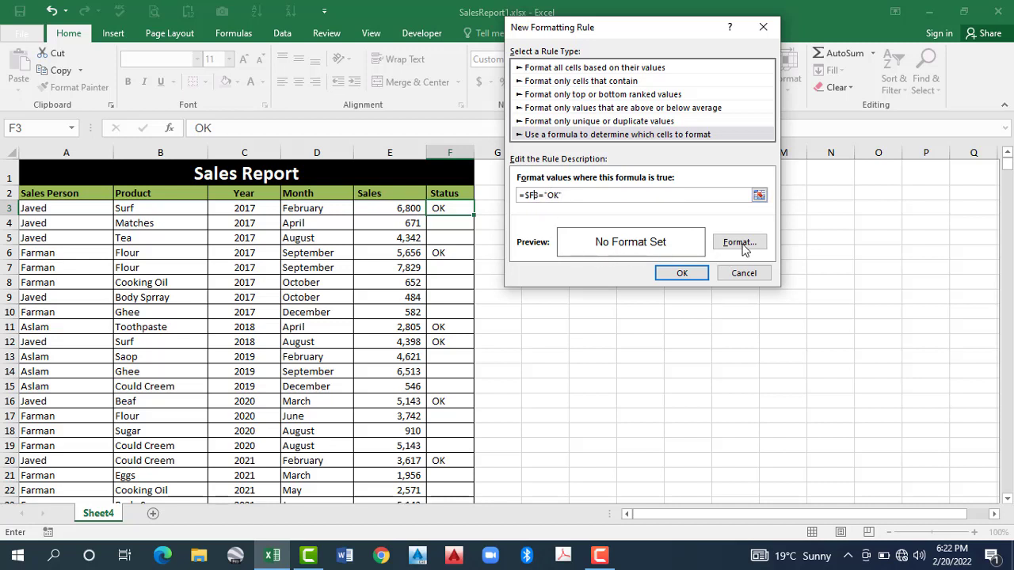
Give the new formula rule a light green fill and apply it to cell F3
{"action": "key", "text": "Tab"}
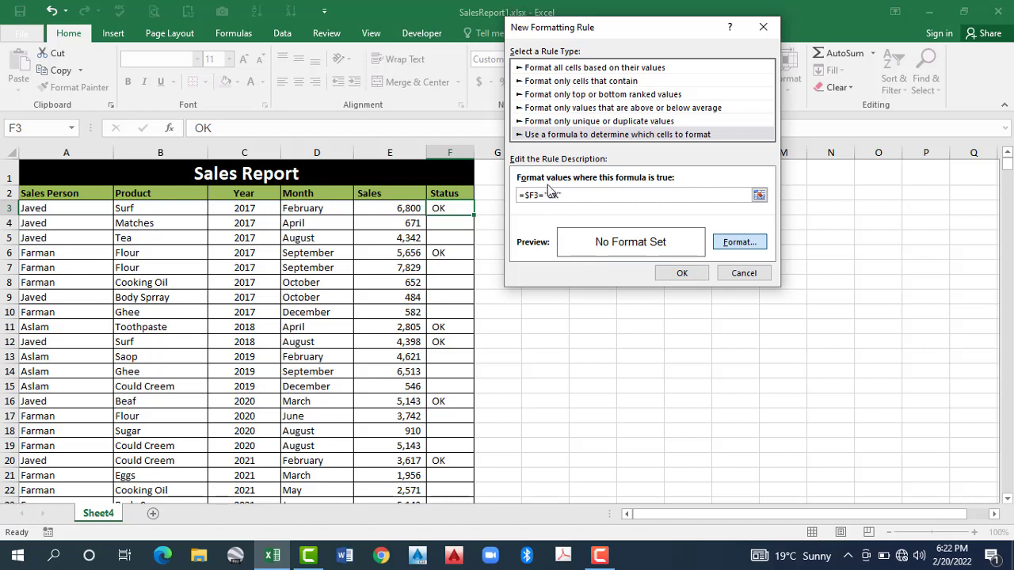
{"action": "key", "text": "Return"}
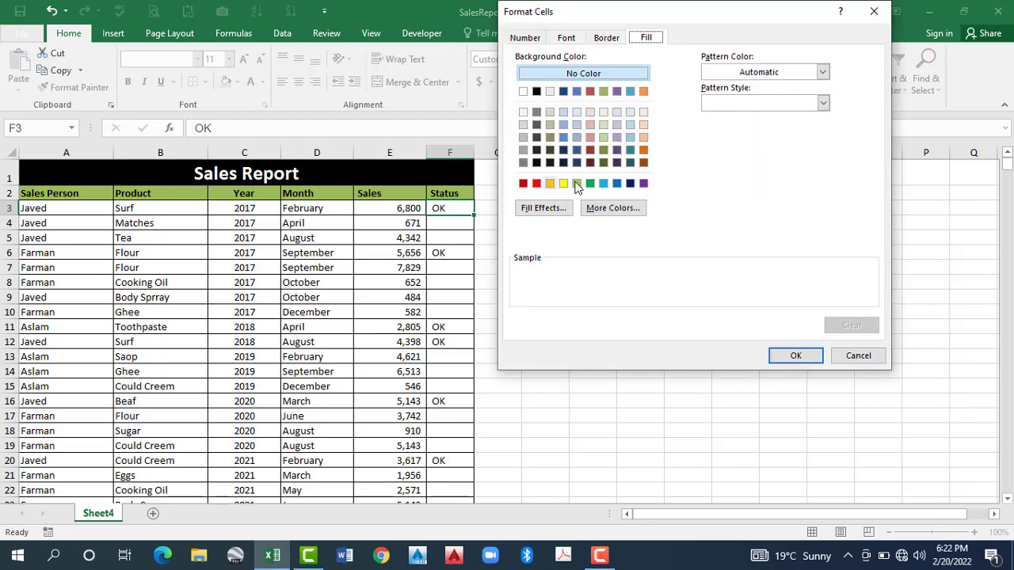
{"action": "left_click", "coordinate": [576, 183]}
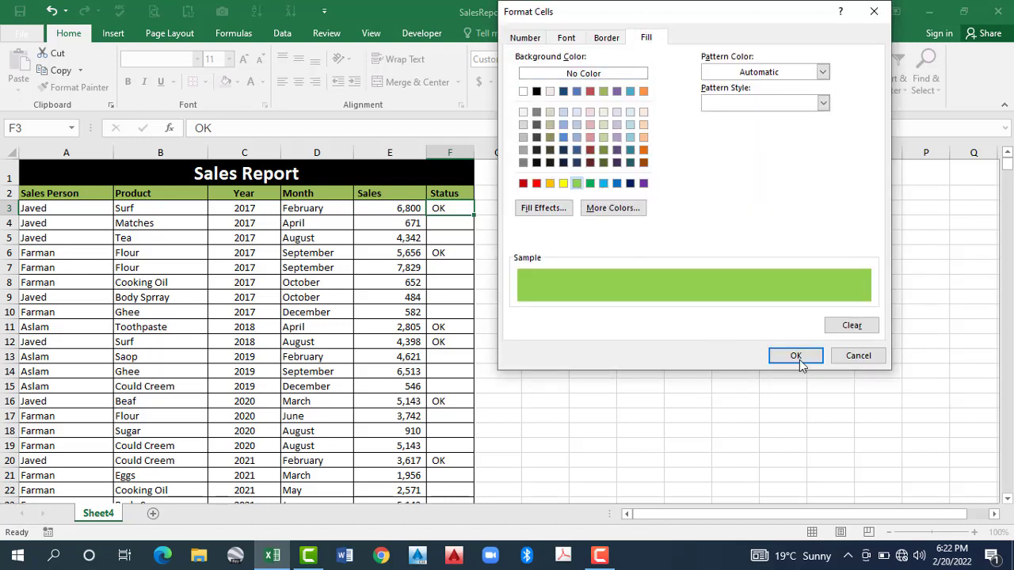
{"action": "key", "text": "Return"}
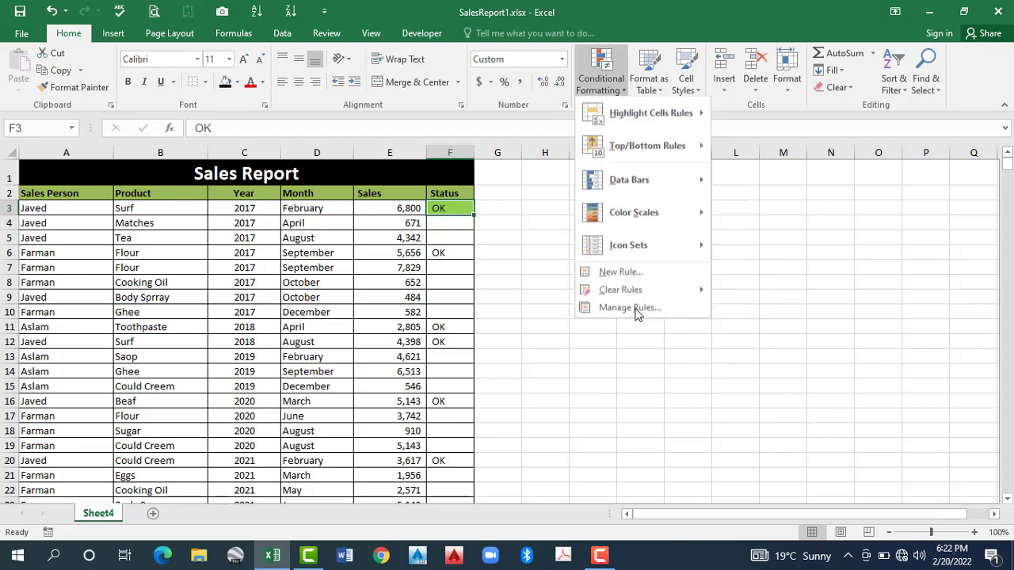
Change the applied range of the =$F3="OK" conditional formatting rule to =$A$3:$F$25 and apply it to the sales table
{"action": "left_click", "coordinate": [633, 309]}
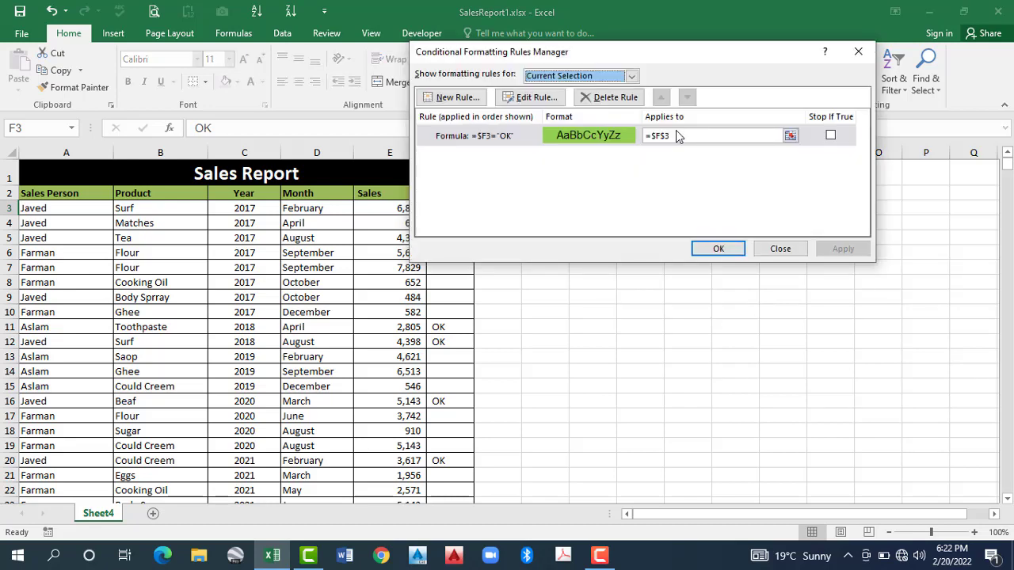
{"action": "left_click", "coordinate": [677, 137]}
{"action": "left_click", "coordinate": [391, 221]}
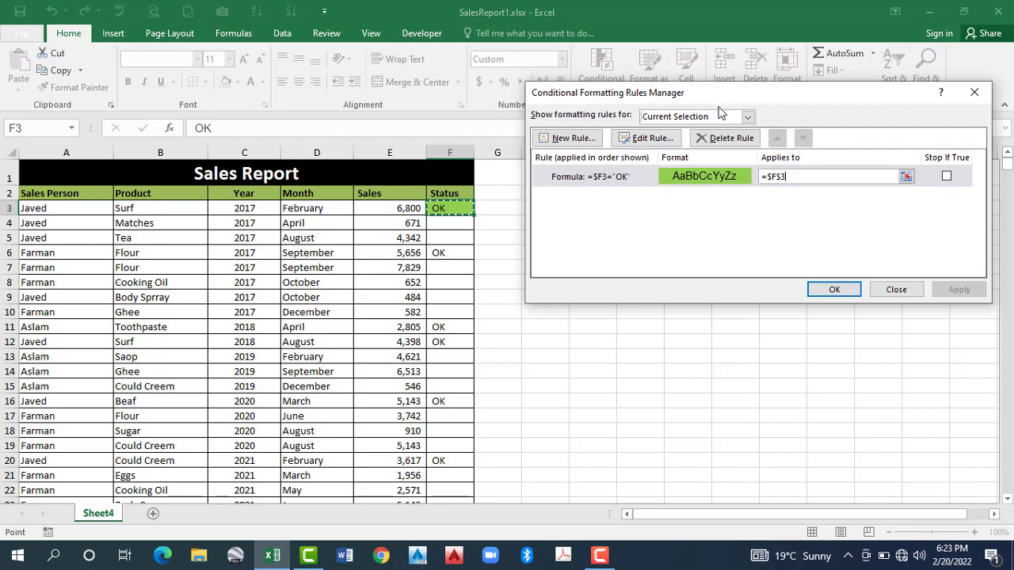
{"action": "key", "text": "BackSpace"}
{"action": "key", "text": "BackSpace"}
{"action": "key", "text": "BackSpace"}
{"action": "key", "text": "BackSpace"}
{"action": "key", "text": "BackSpace"}
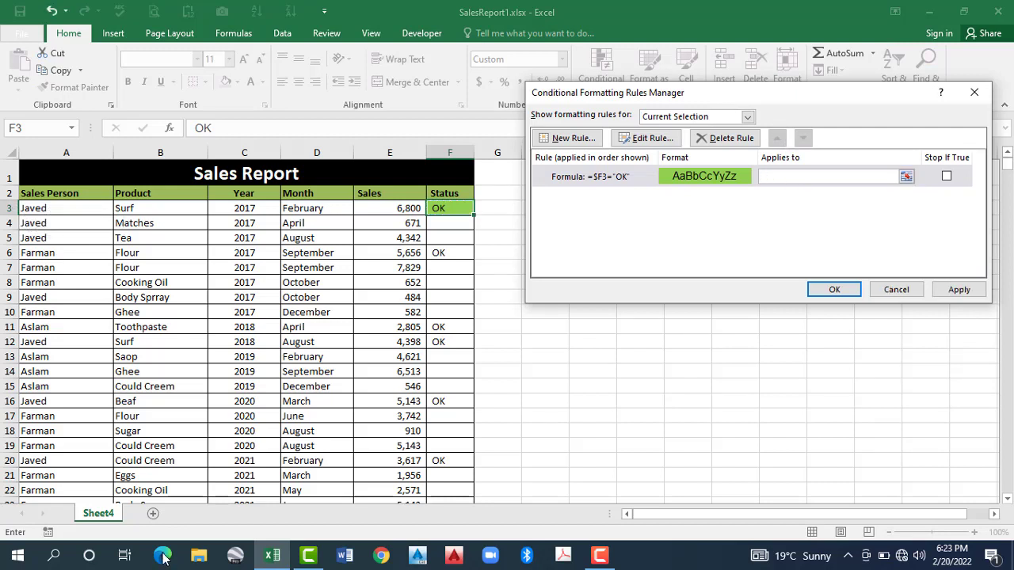
{"action": "key", "text": "ctrl+Left"}
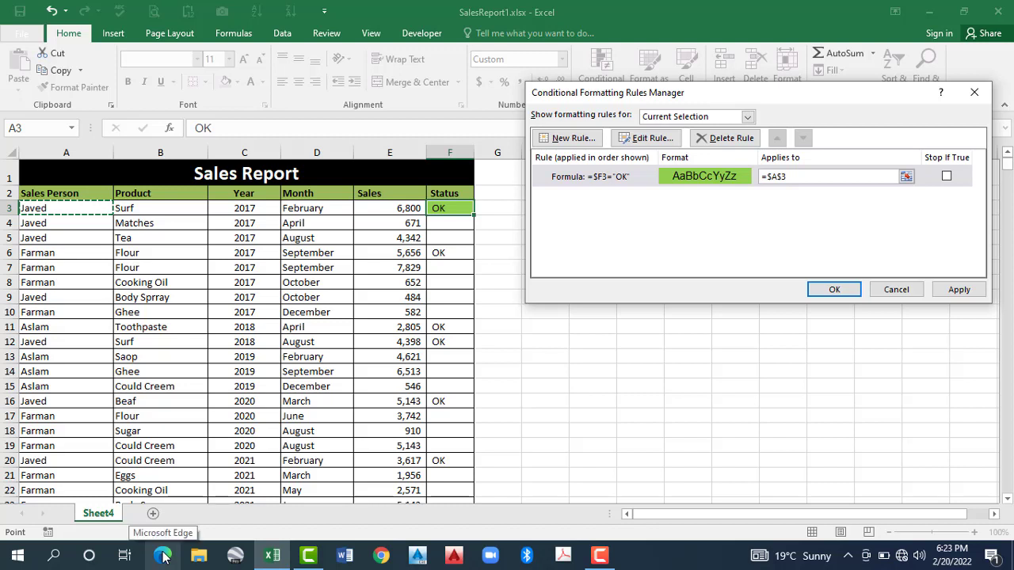
{"action": "key", "text": "ctrl+shift+Right"}
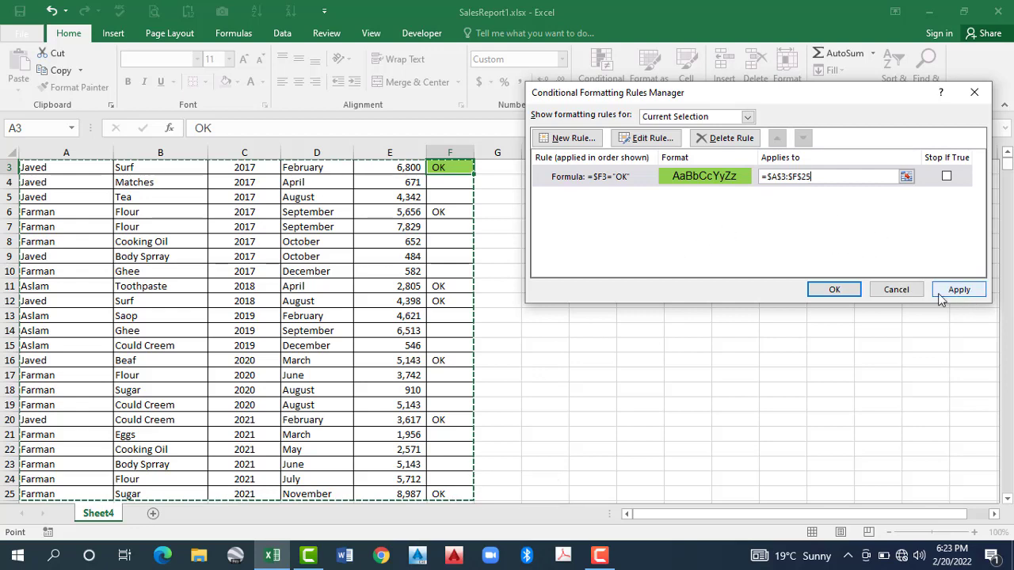
{"action": "left_click", "coordinate": [971, 292]}
{"action": "key", "text": "Return"}
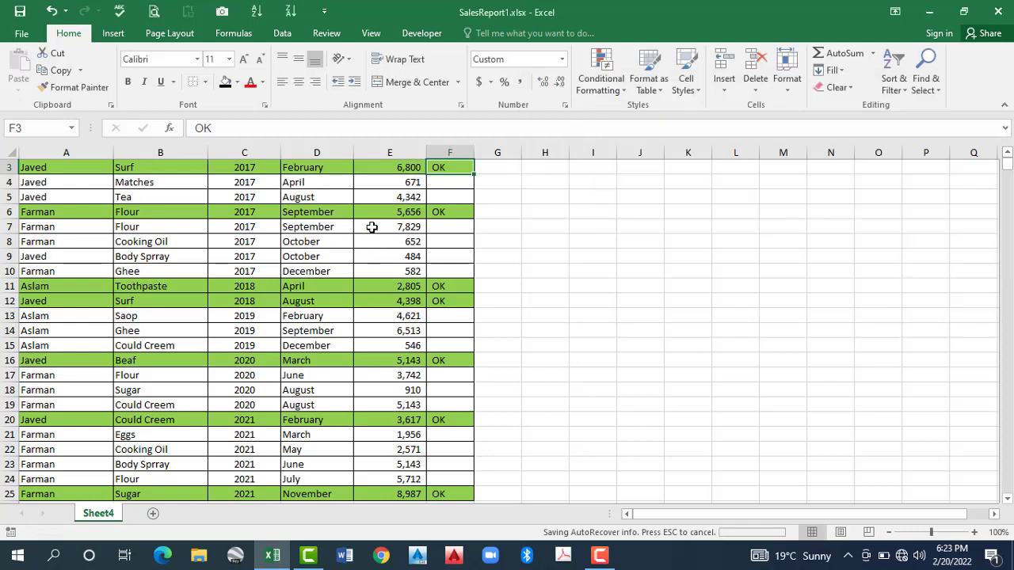
Return to the start of the sales table and select the first Status cell F3
{"action": "scroll", "coordinate": [369, 239], "scroll_direction": "up", "scroll_amount": 1}
{"action": "left_click", "coordinate": [371, 229]}
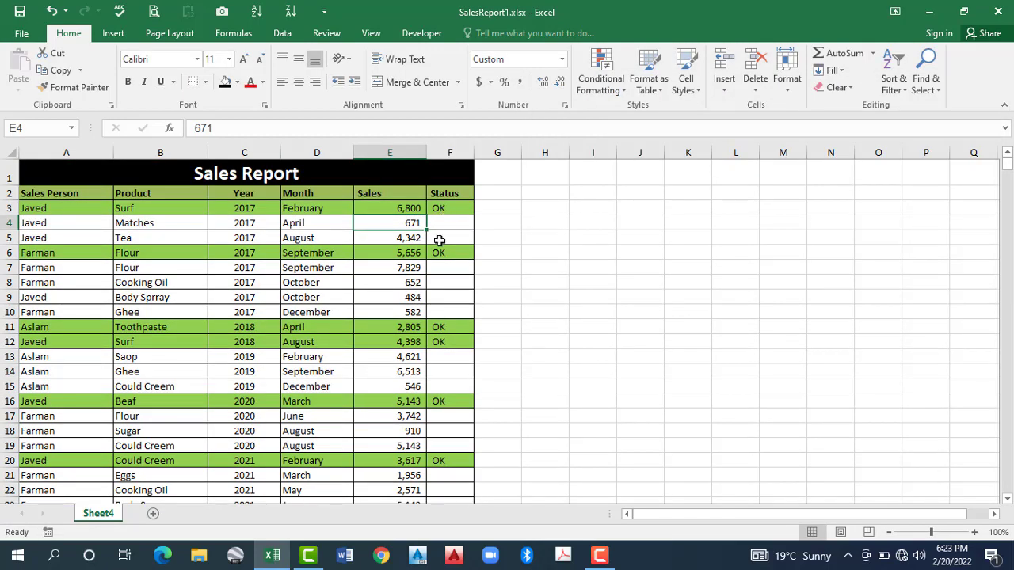
{"action": "left_click", "coordinate": [445, 210]}
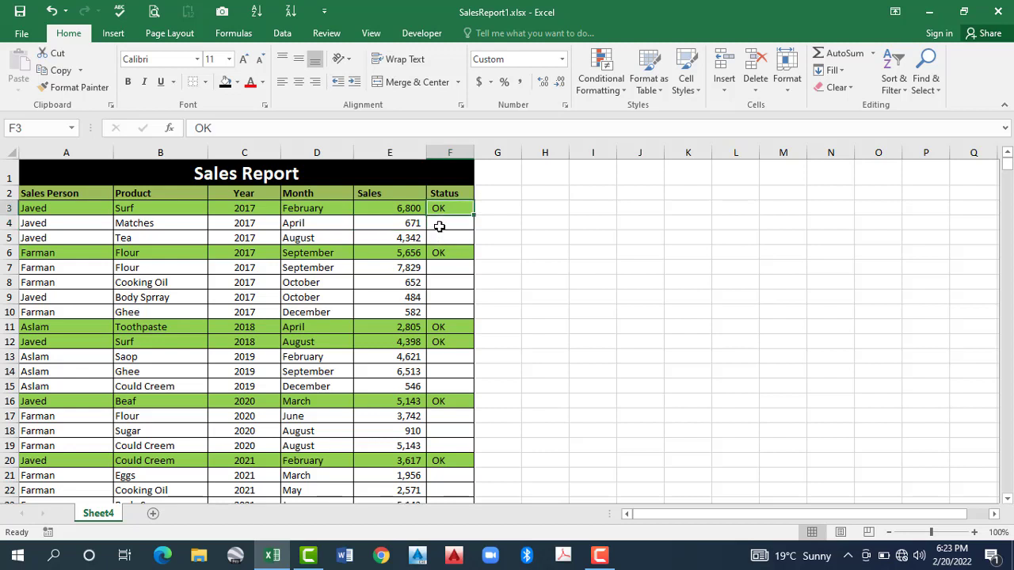